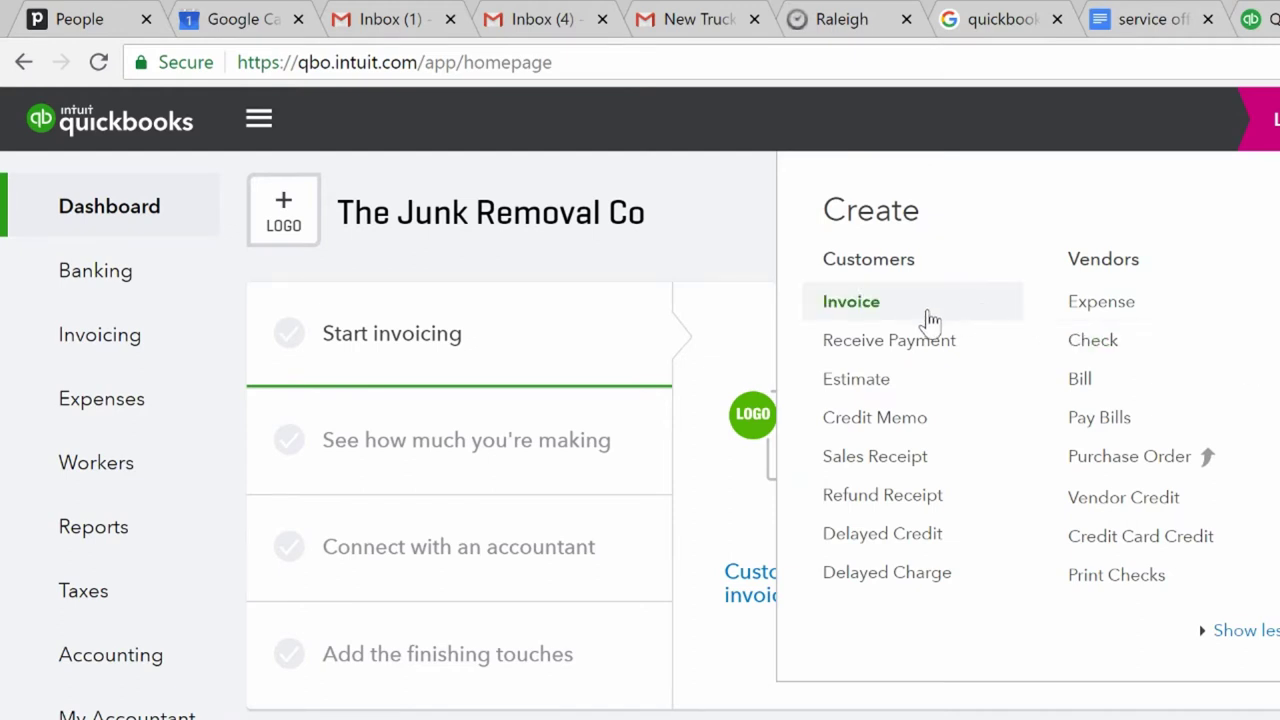
# - Start a new invoice and add the typed customer name as a new customer
pyautogui.click(930, 318)
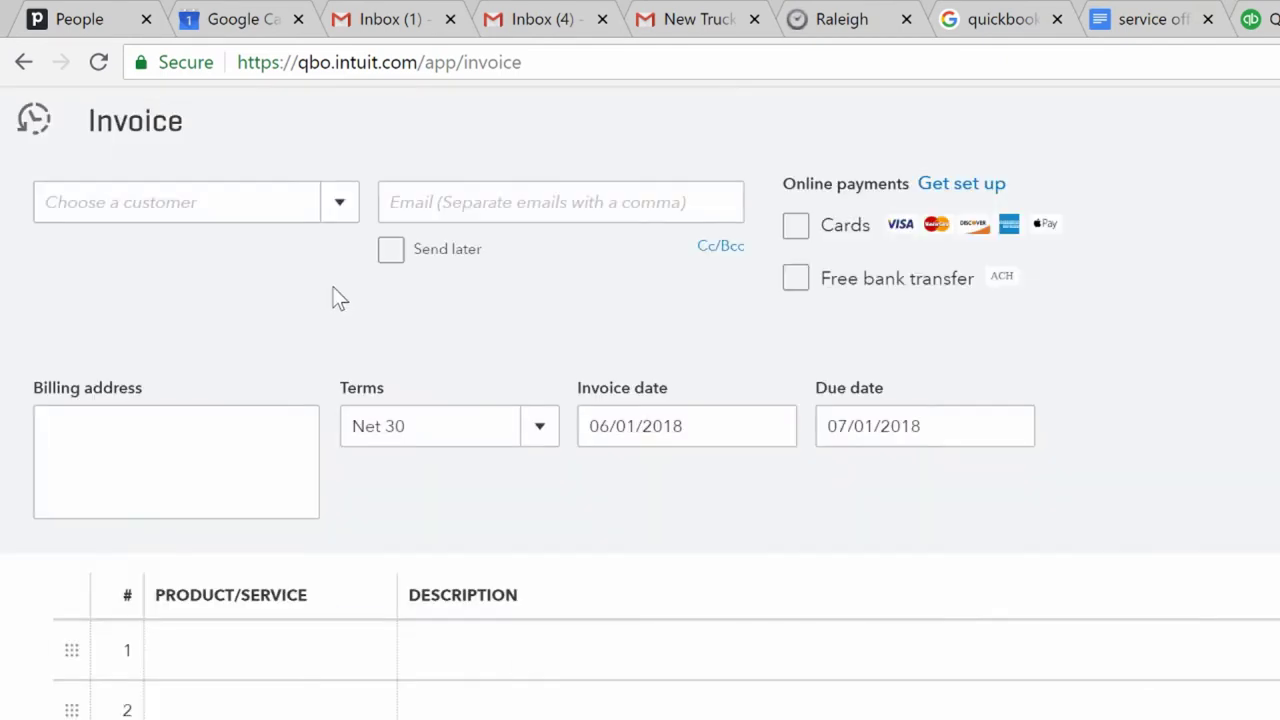
pyautogui.click(338, 202)
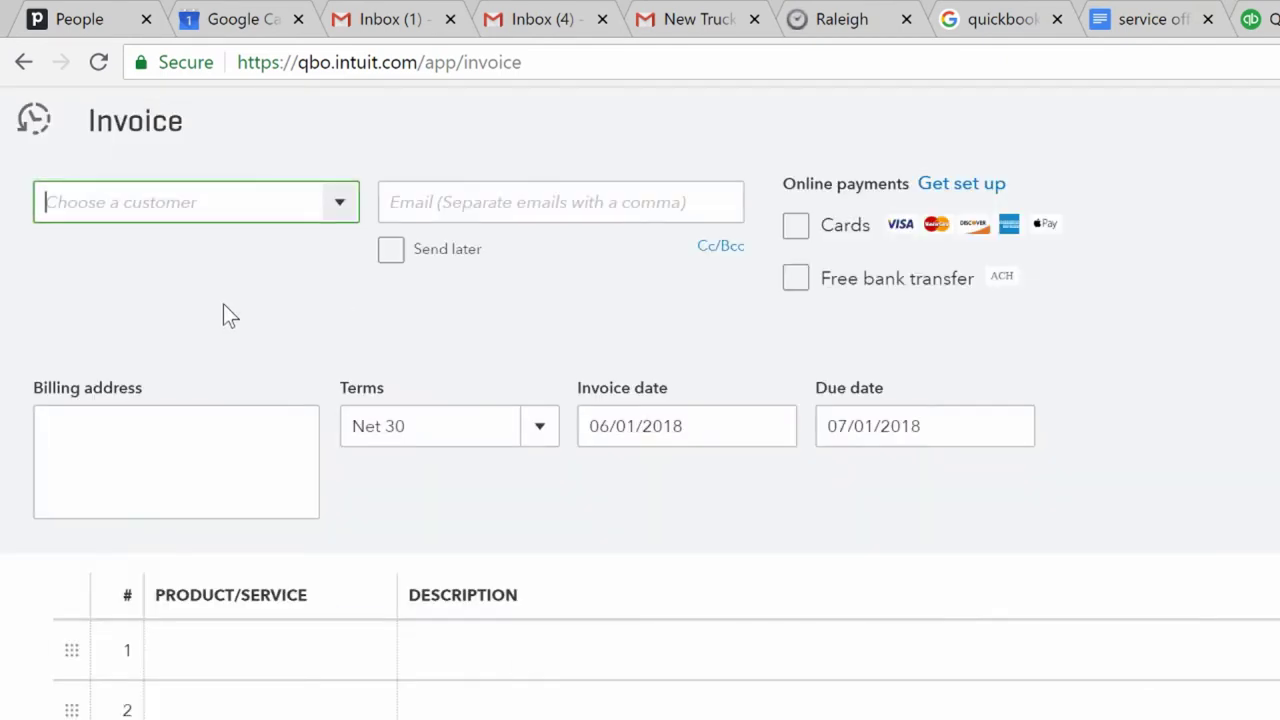
pyautogui.write('Joe Schmo')
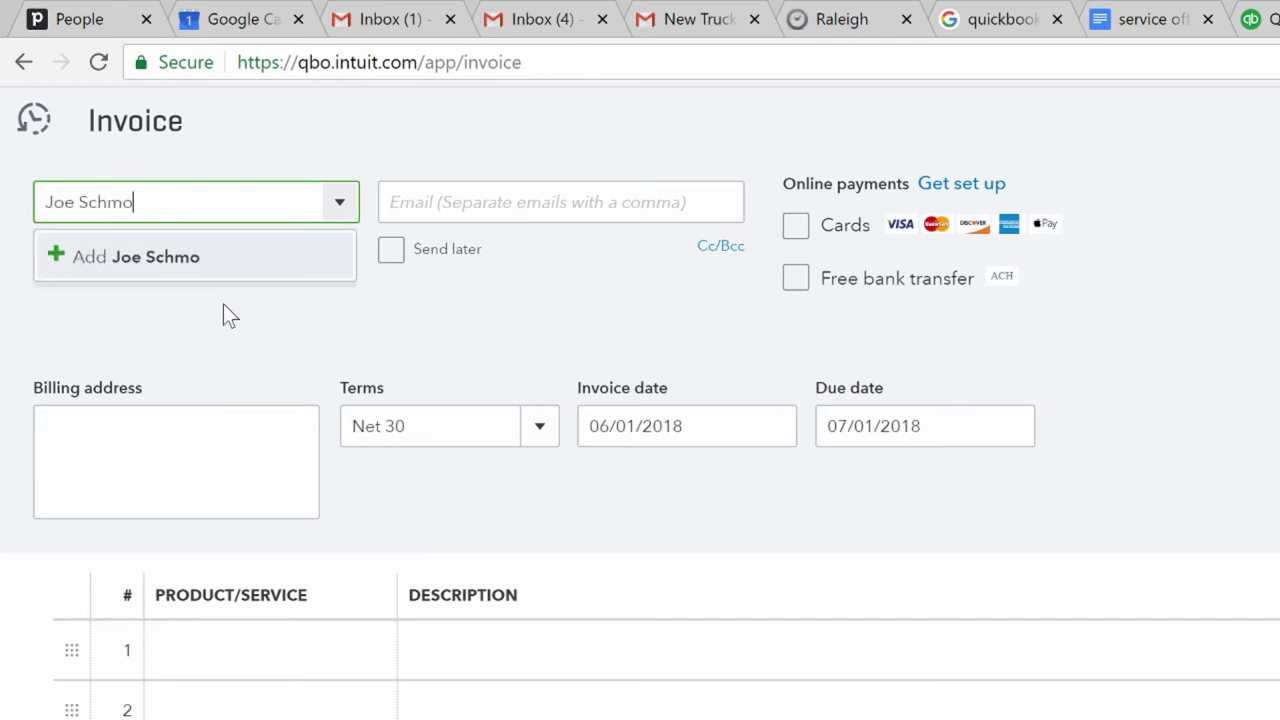
pyautogui.click(152, 258)
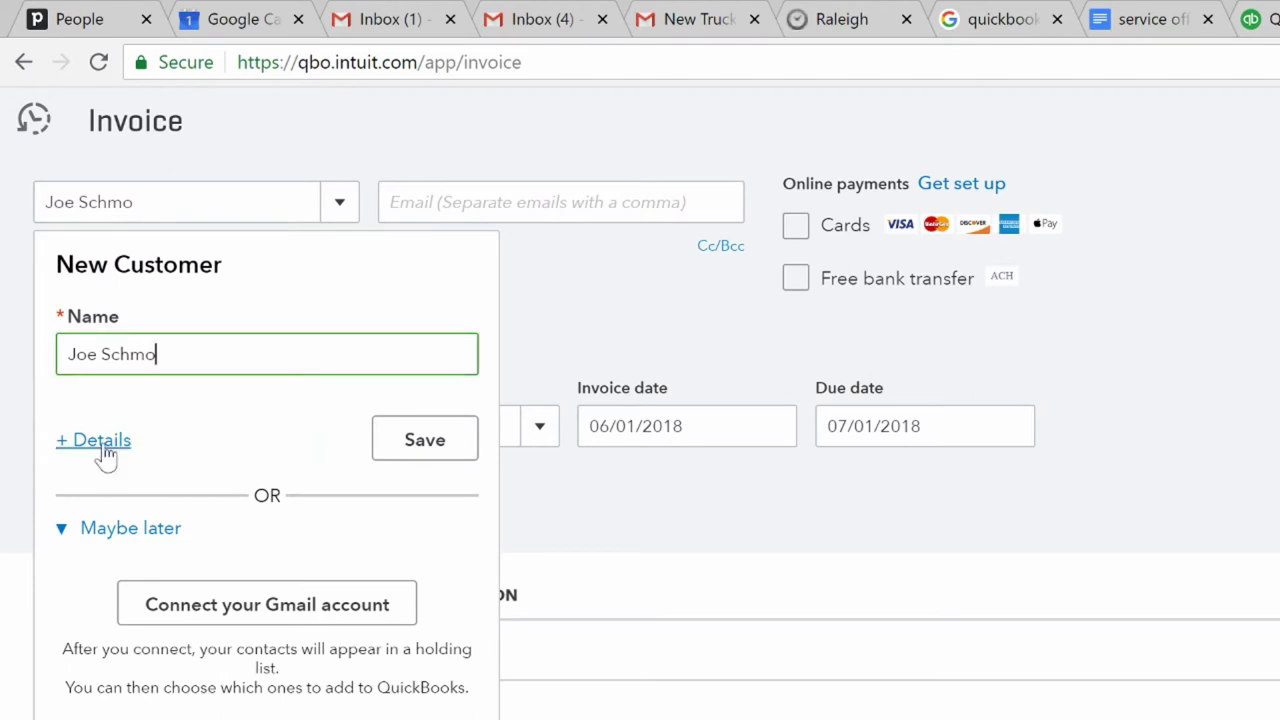
# - Open the new customer's full details form and enter their e-mail address
pyautogui.click(106, 450)
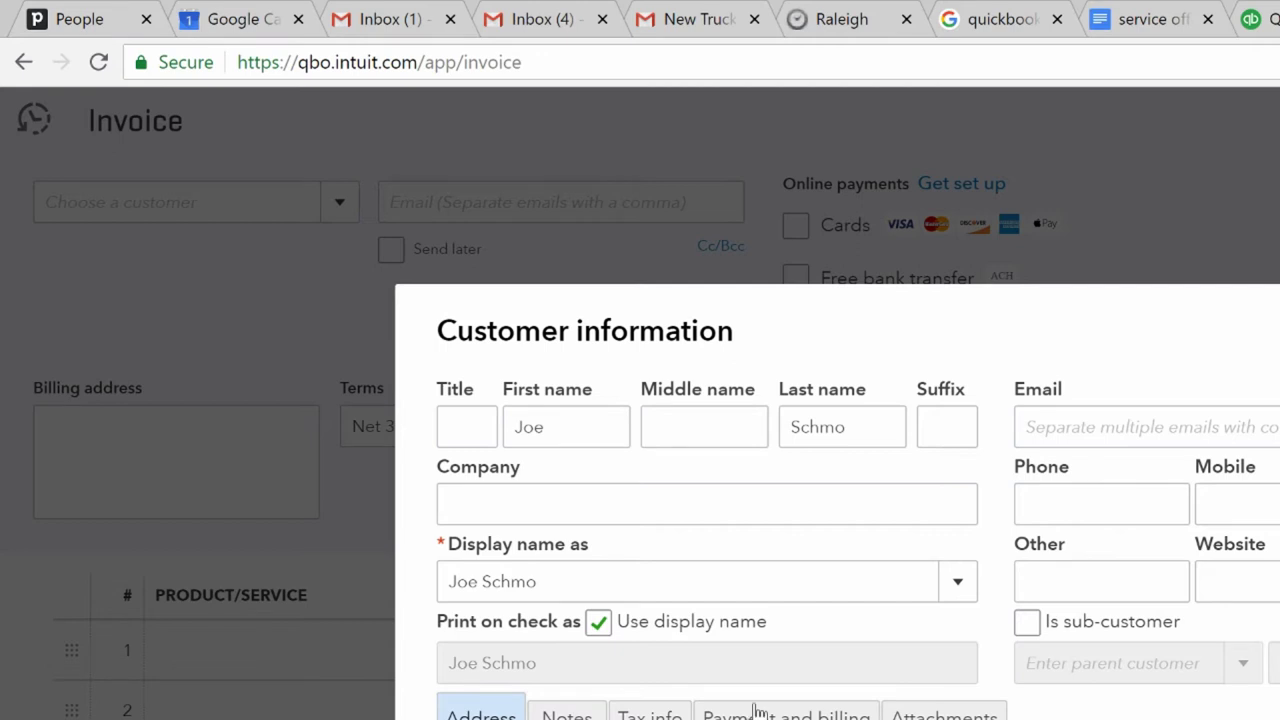
pyautogui.click(1100, 427)
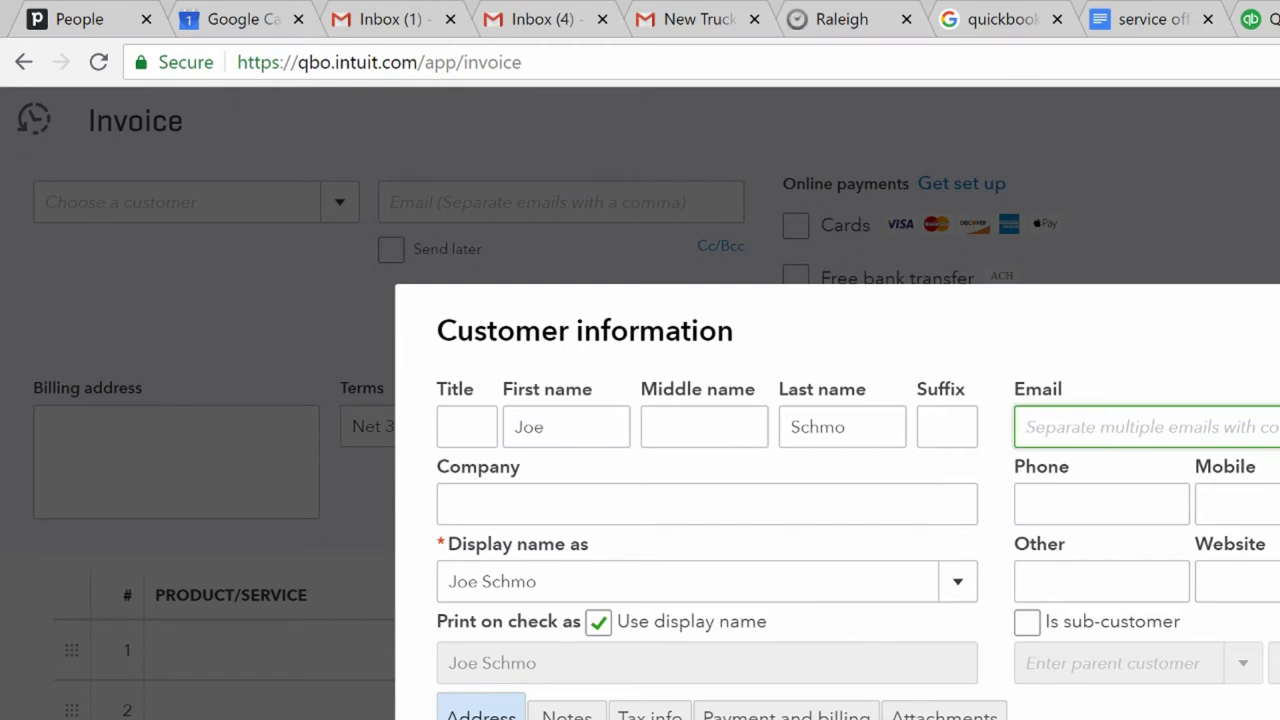
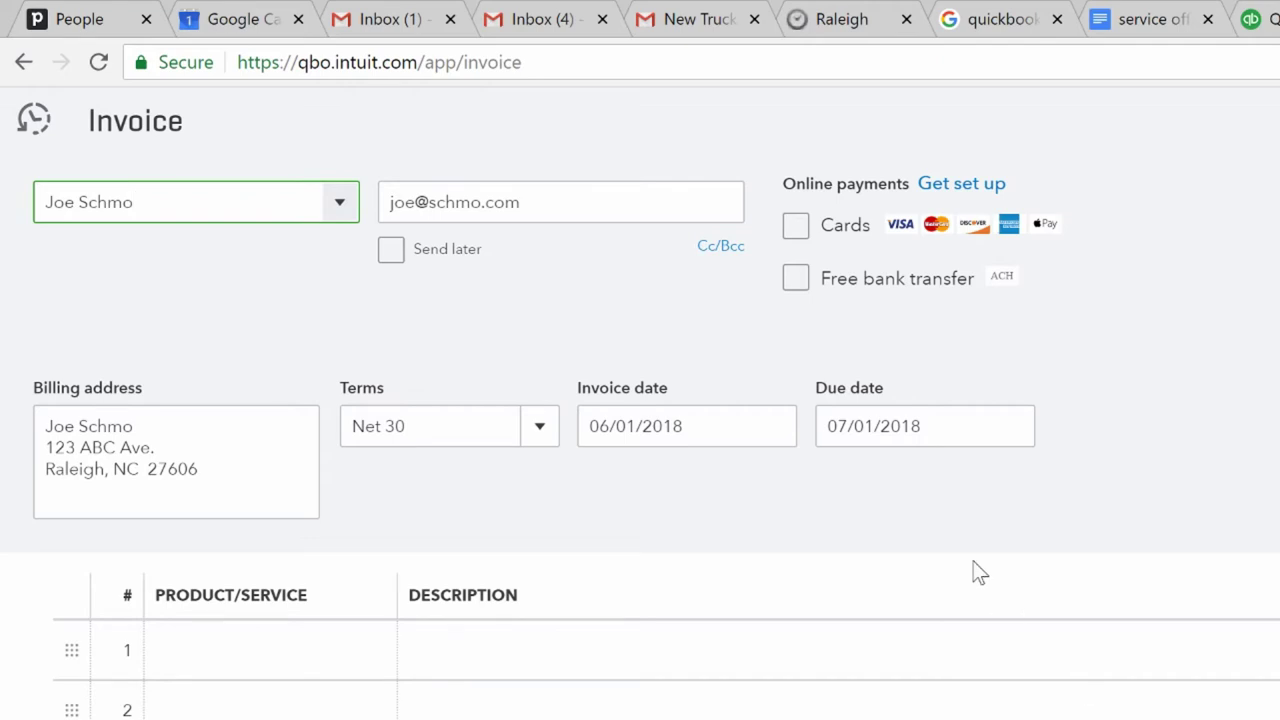
# - Backdate the invoice to May 28, 2018 using the calendar
pyautogui.click(776, 448)
pyautogui.click(610, 500)
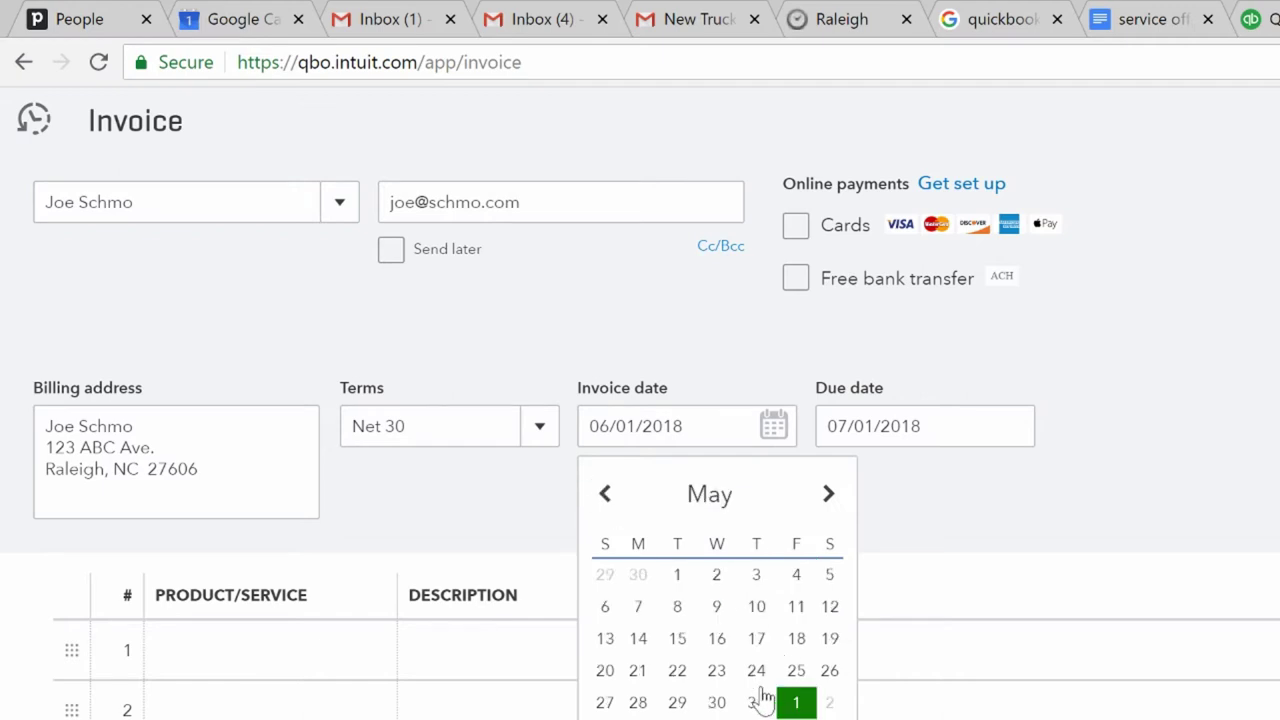
pyautogui.click(640, 702)
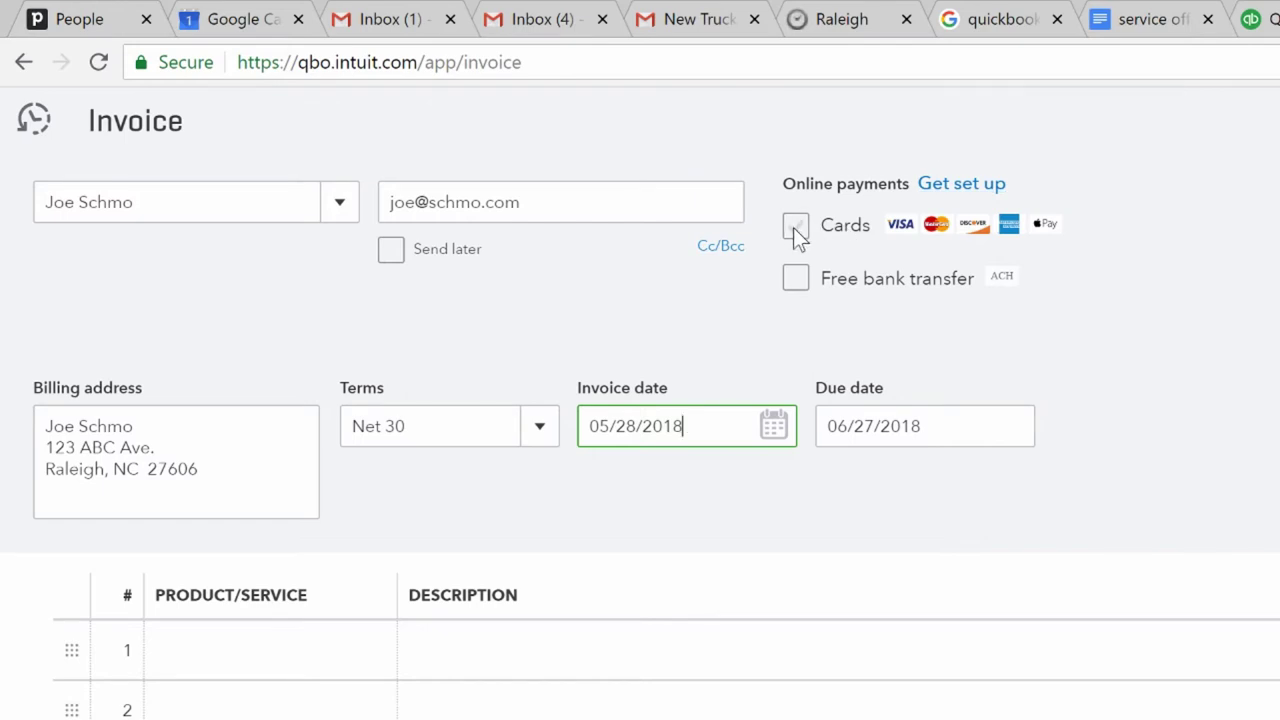
# - Enable card and free bank transfer payments on the invoice
pyautogui.click(794, 227)
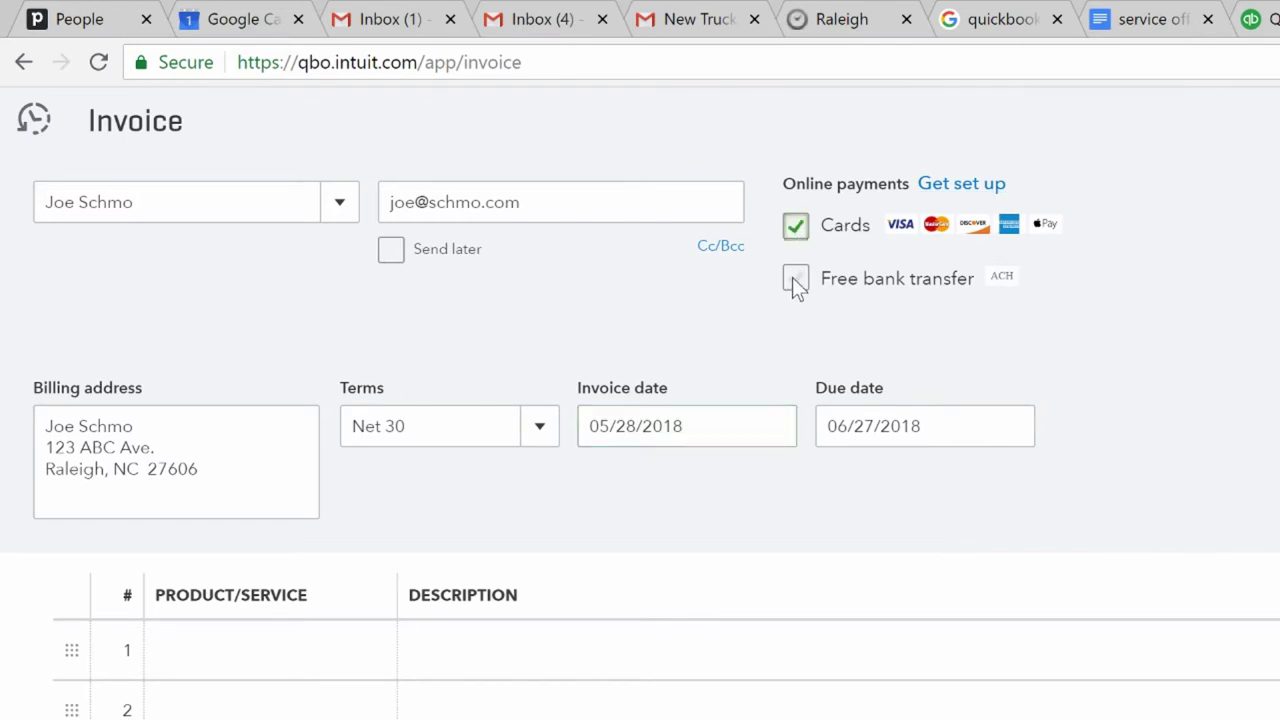
pyautogui.click(801, 276)
pyautogui.click(249, 663)
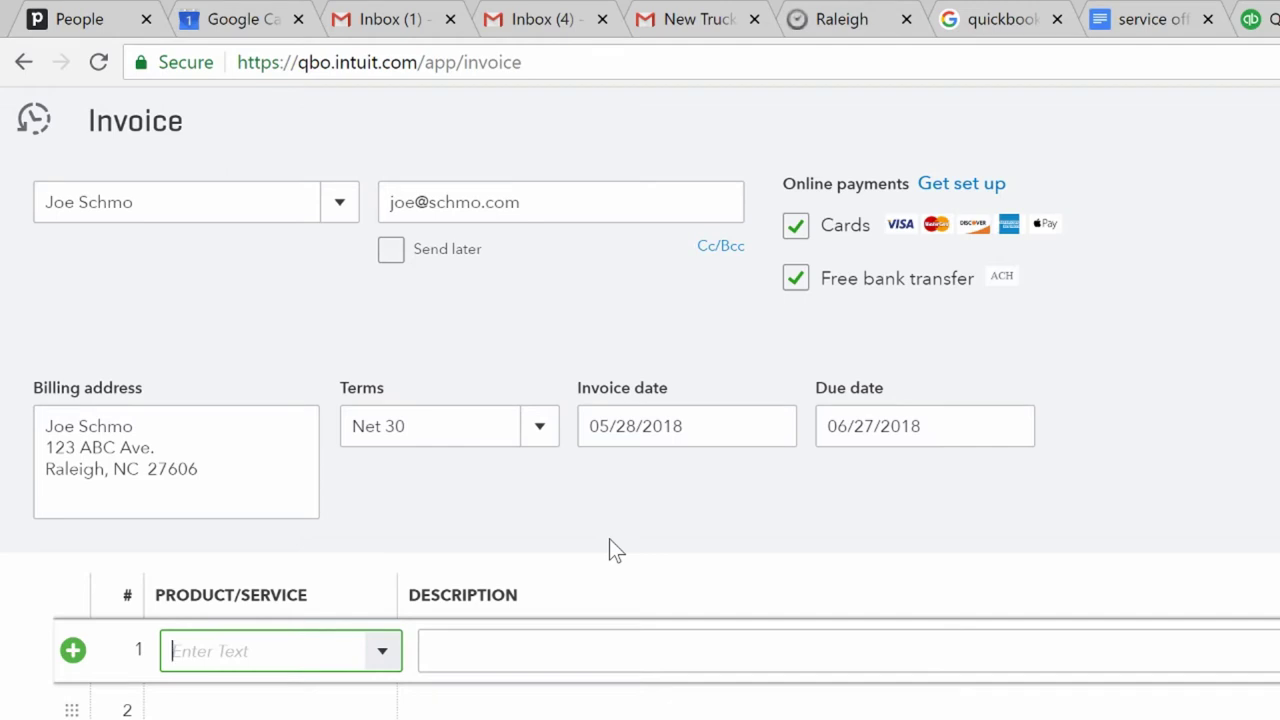
# - Create a new Junk Removal service item from the invoice's first line
pyautogui.write('jun')
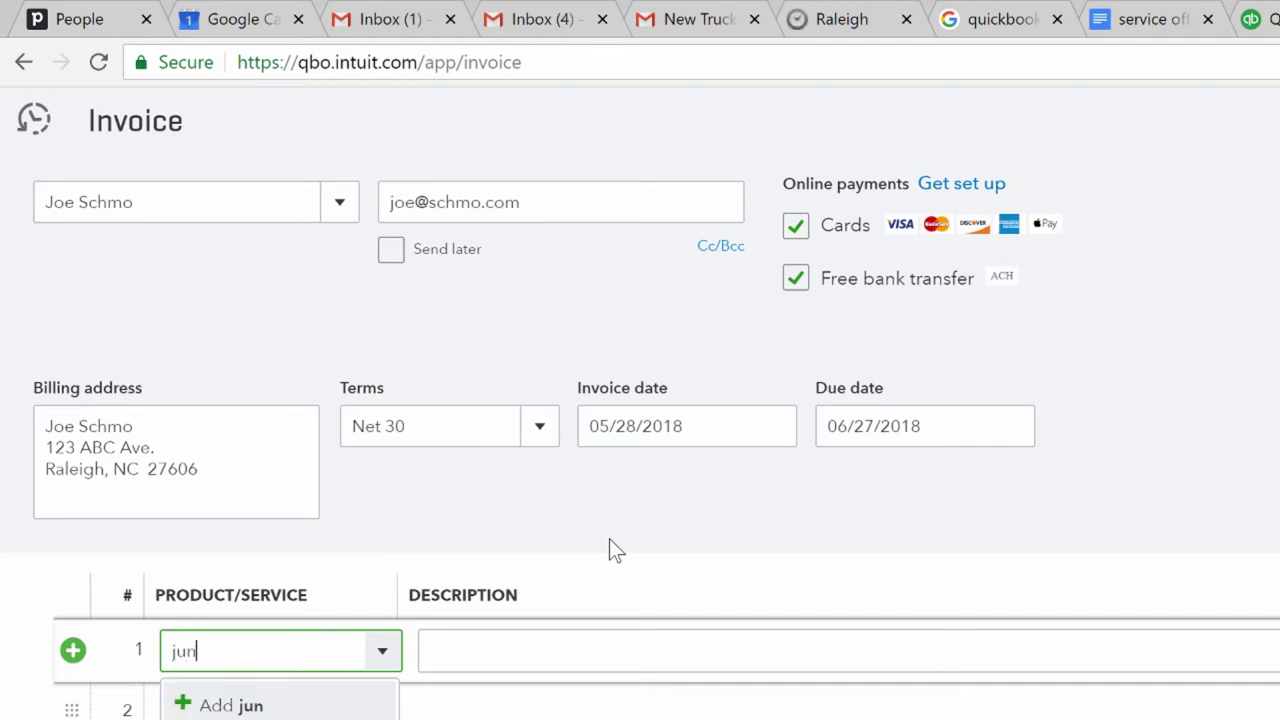
pyautogui.press('BackSpace')
pyautogui.press('BackSpace')
pyautogui.press('BackSpace')
pyautogui.write('Junk Removal')
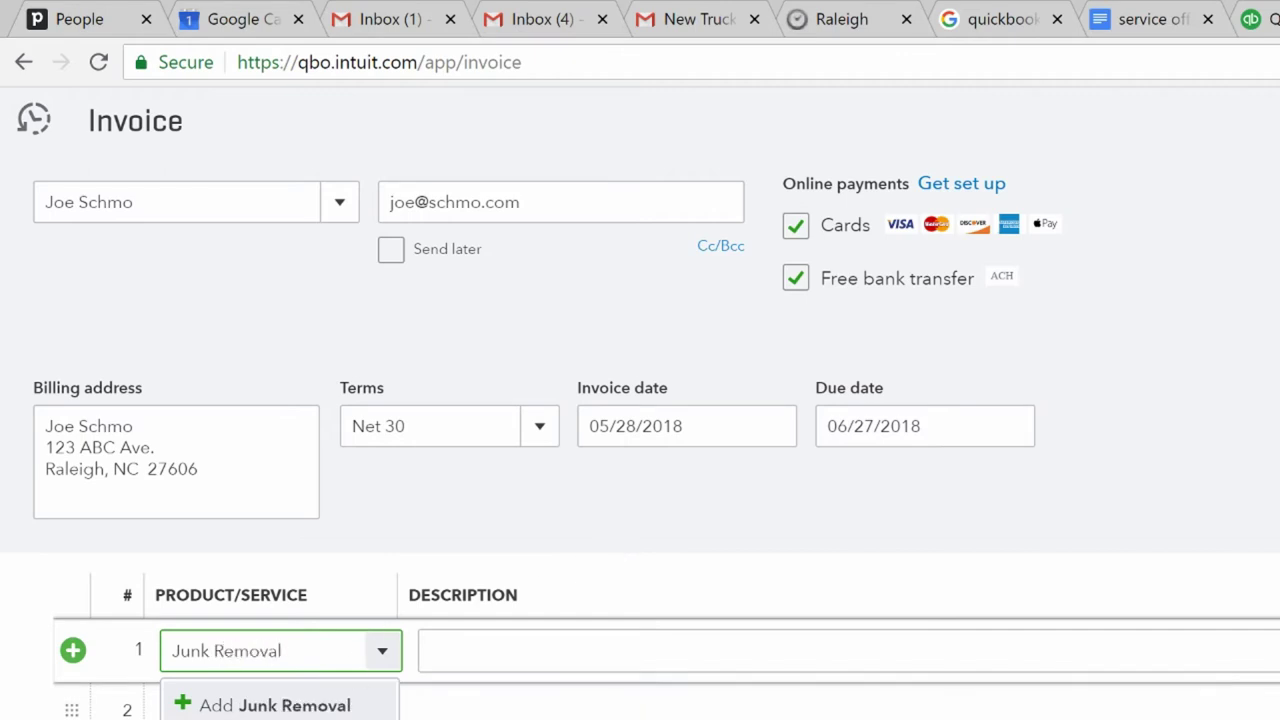
pyautogui.click(285, 706)
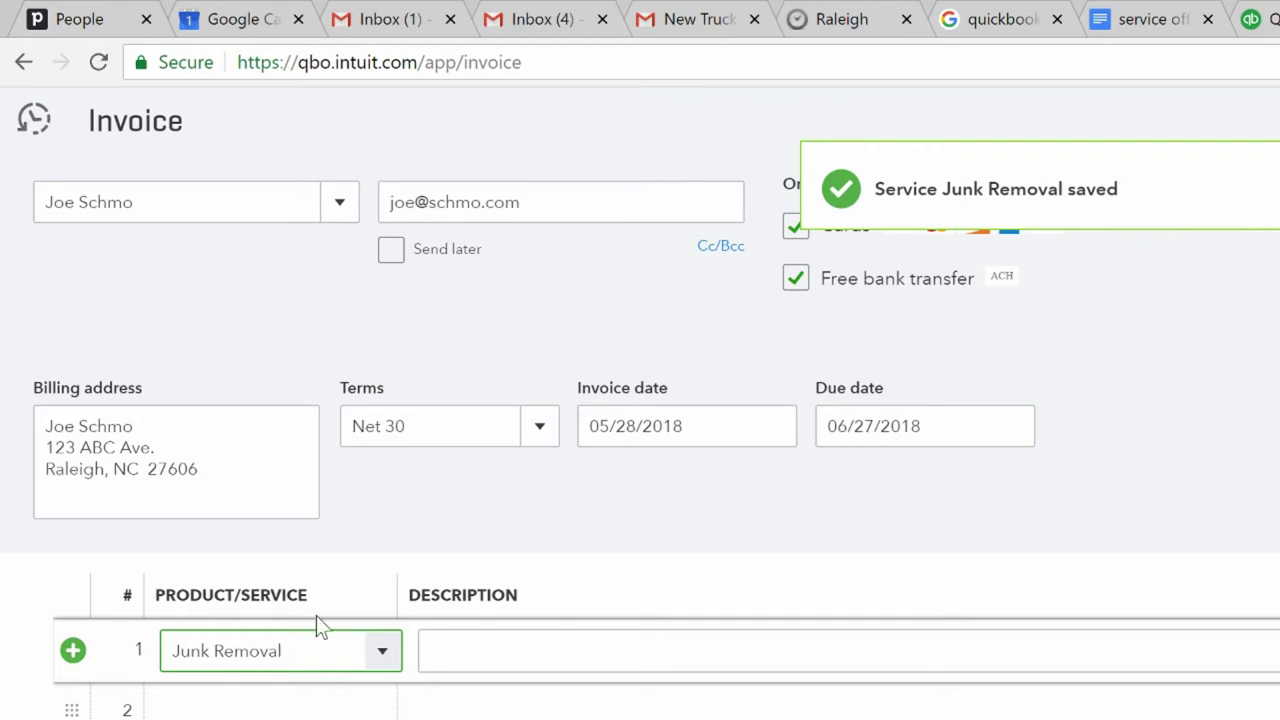
pyautogui.hotkey('ctrl', 'a')
# - Create a 1/2 Load service item and put it on invoice line 1
pyautogui.press('BackSpace')
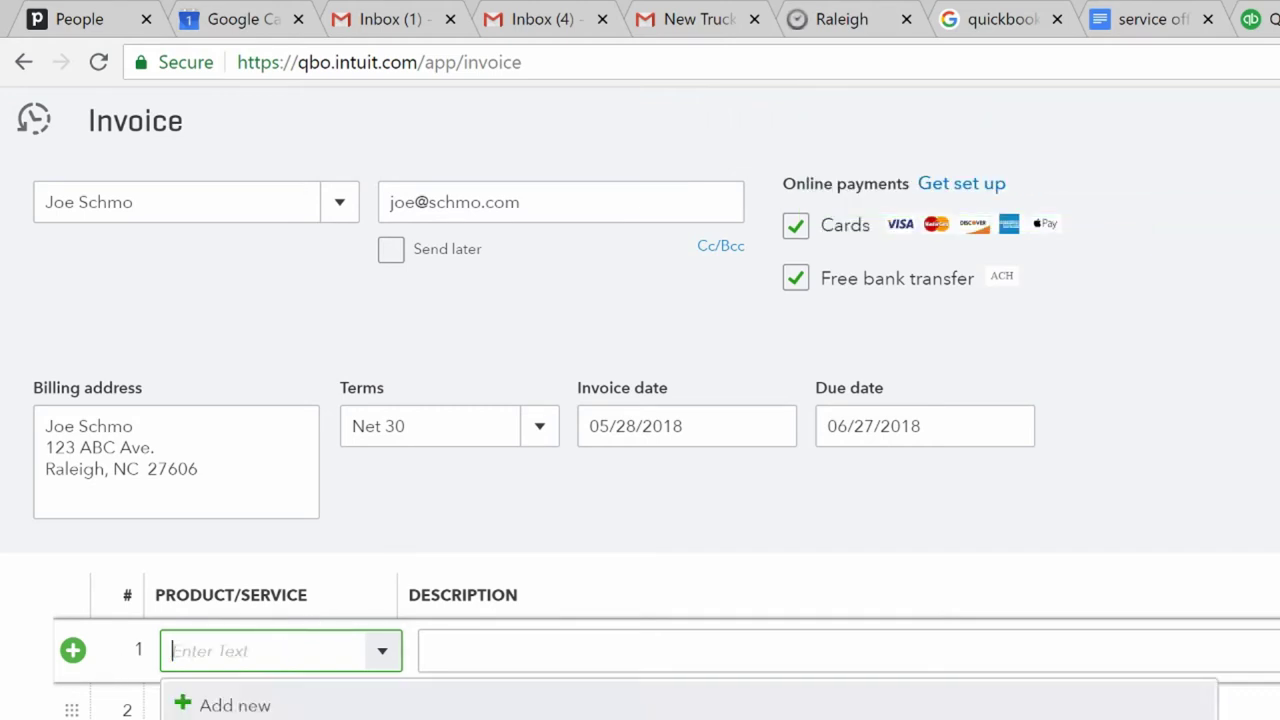
pyautogui.write('1/')
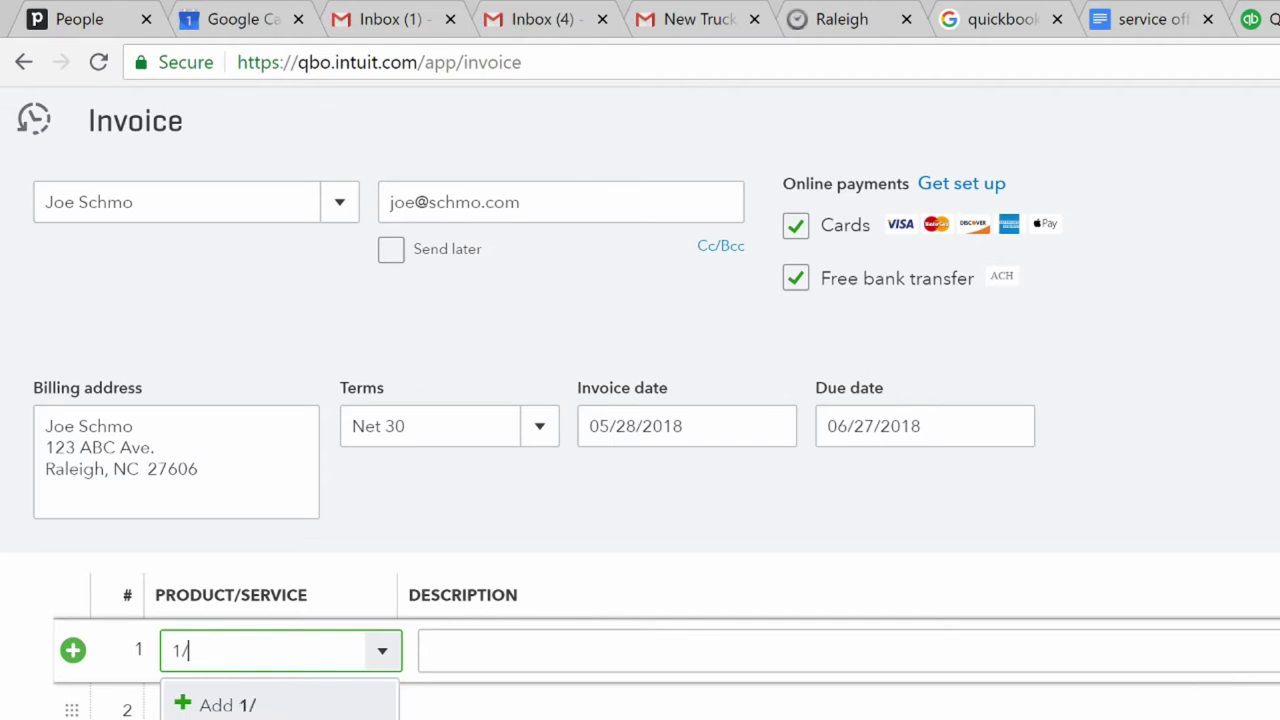
pyautogui.write('2 ')
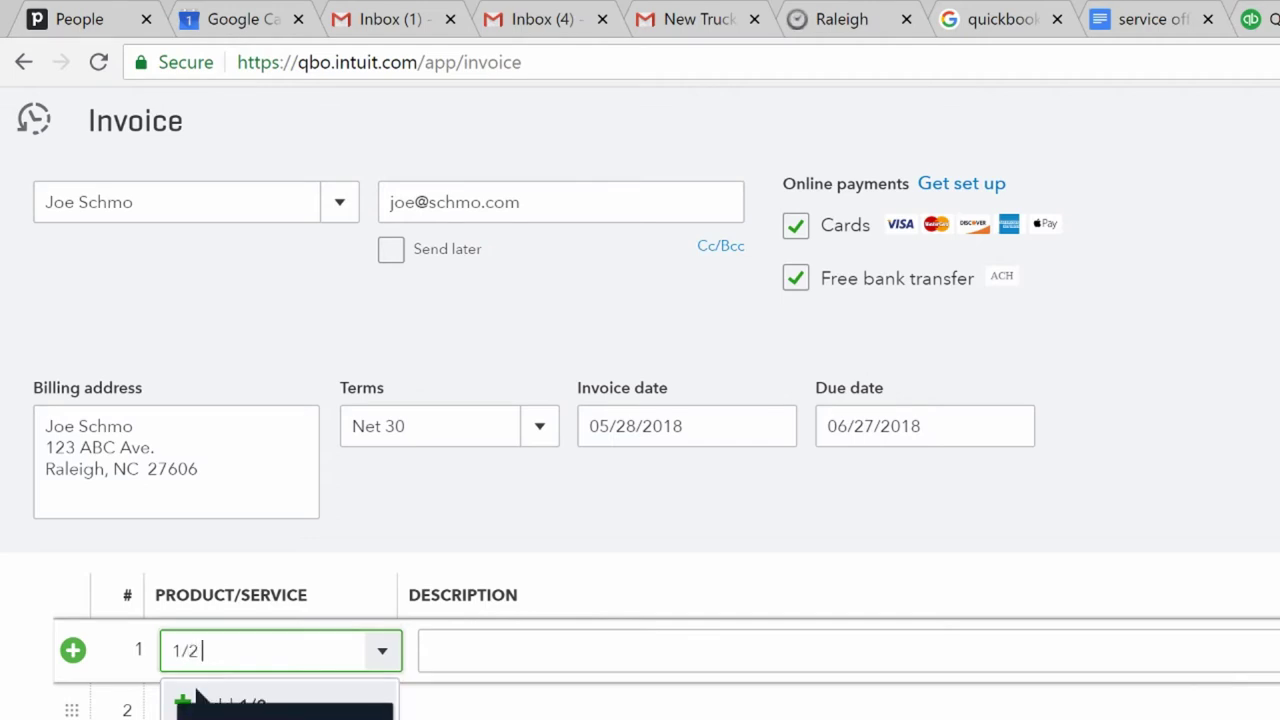
pyautogui.write('Load')
pyautogui.click(289, 712)
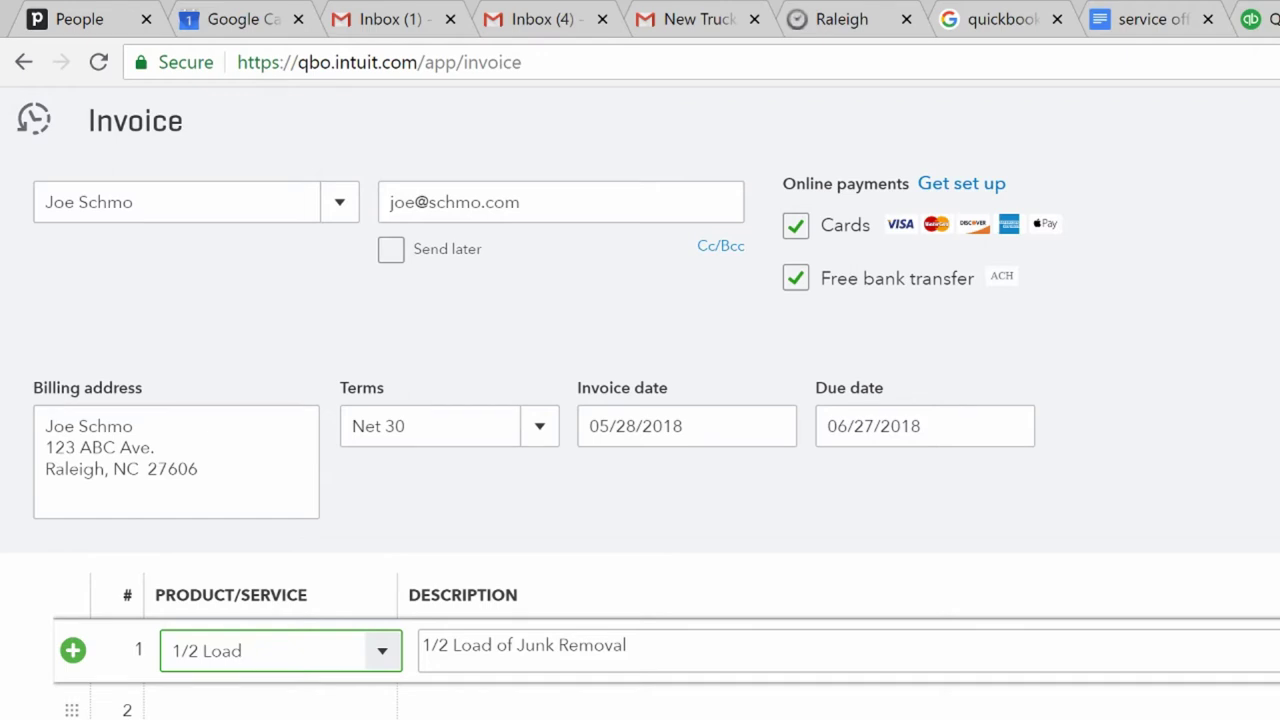
pyautogui.press('Escape')
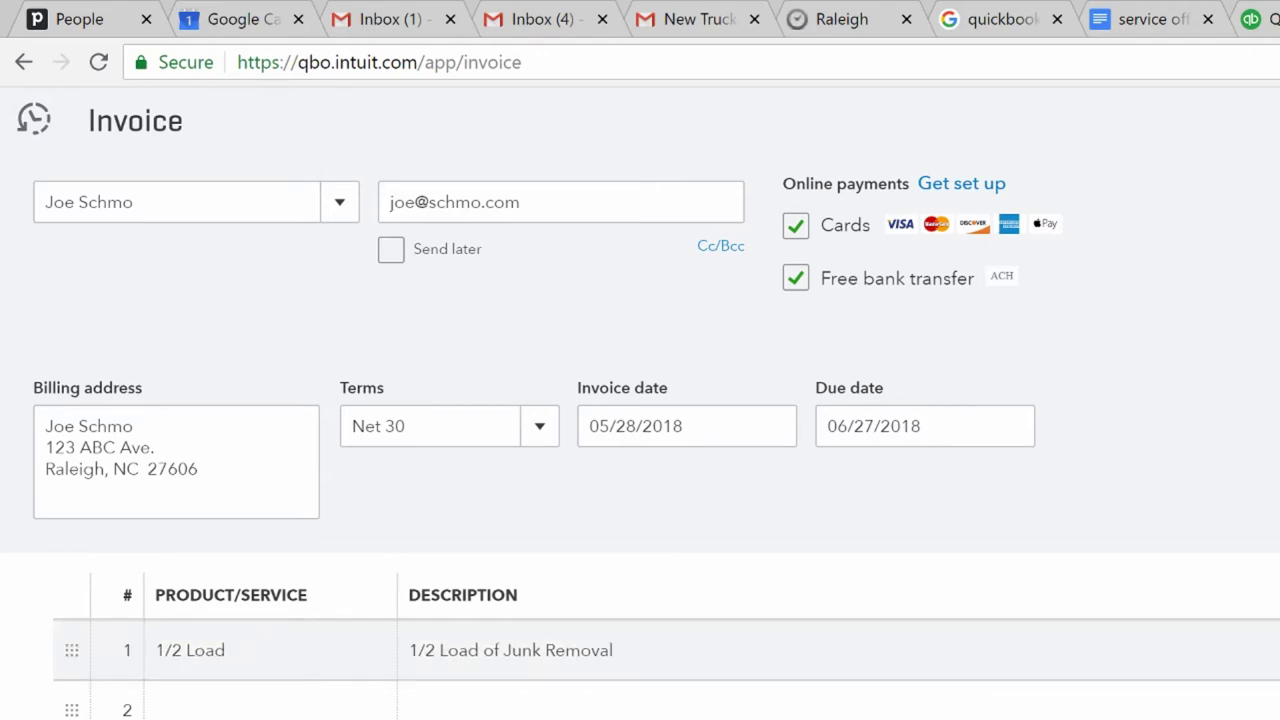
# - Save the invoice as number 1001
pyautogui.hotkey('ctrl', 'alt', 's')
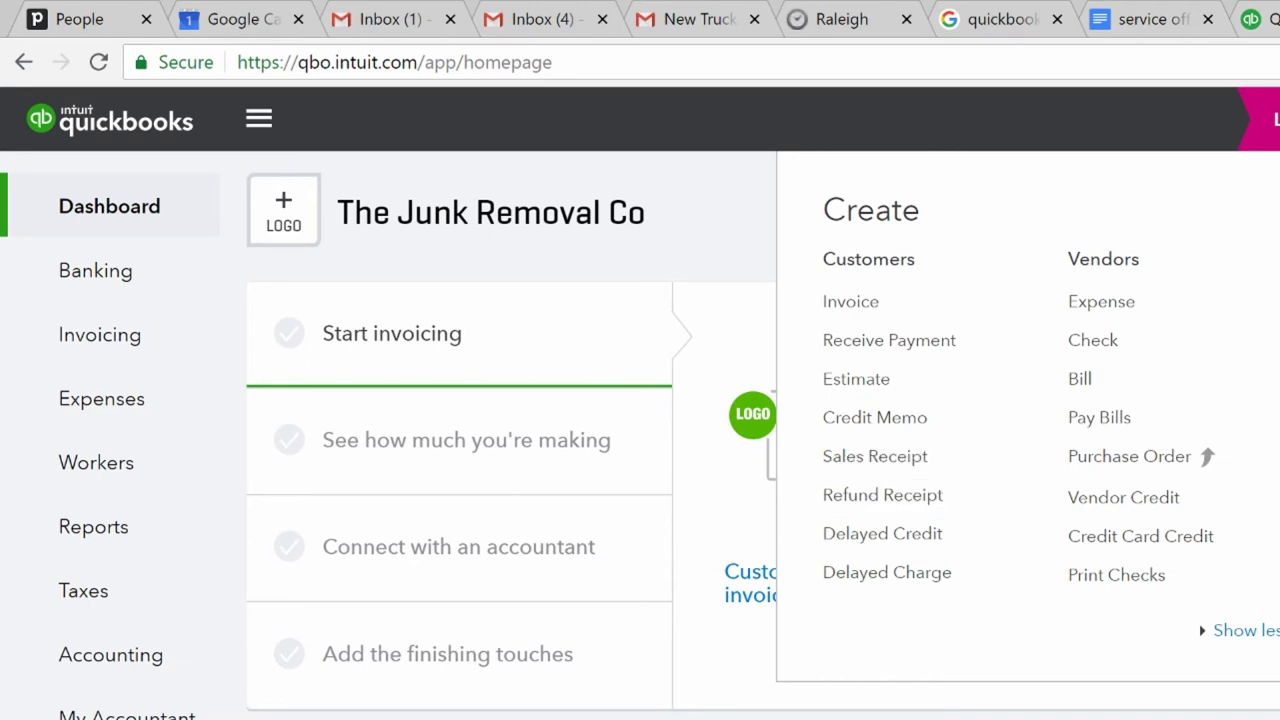
# - Review the Invoices list showing invoice 1001 with $325.00 still unpaid
pyautogui.press('Escape')
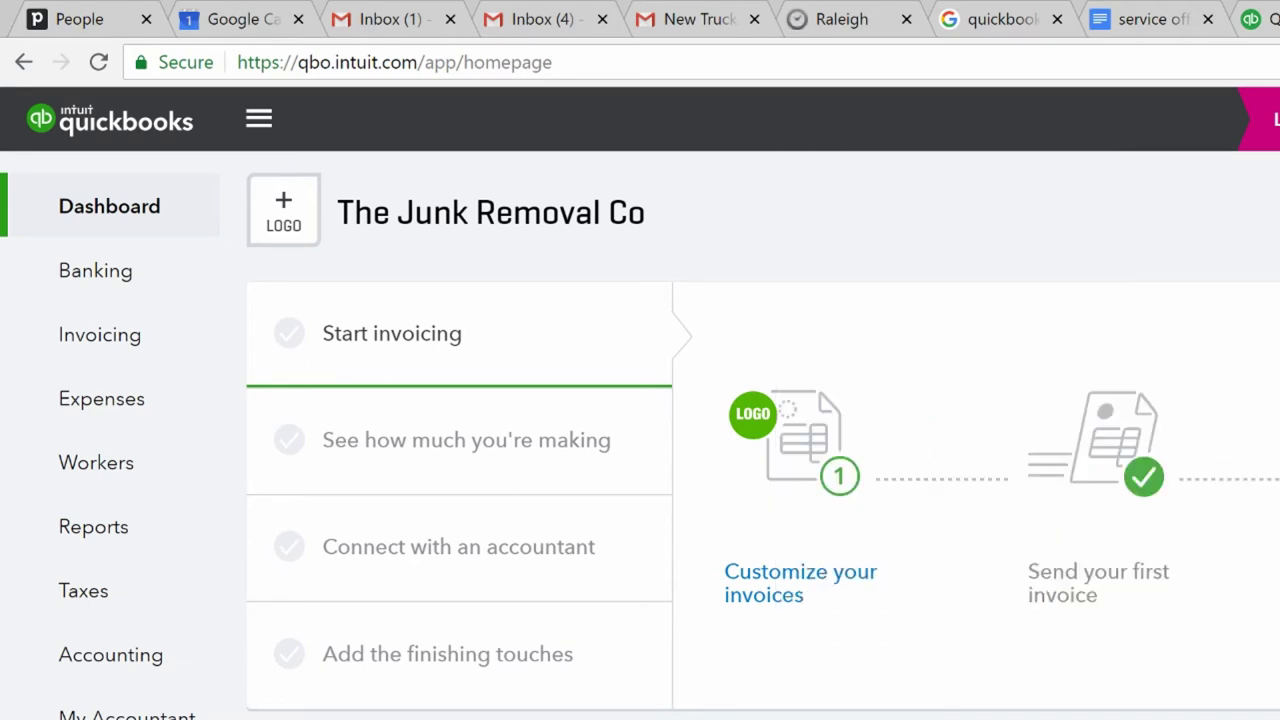
pyautogui.click(126, 345)
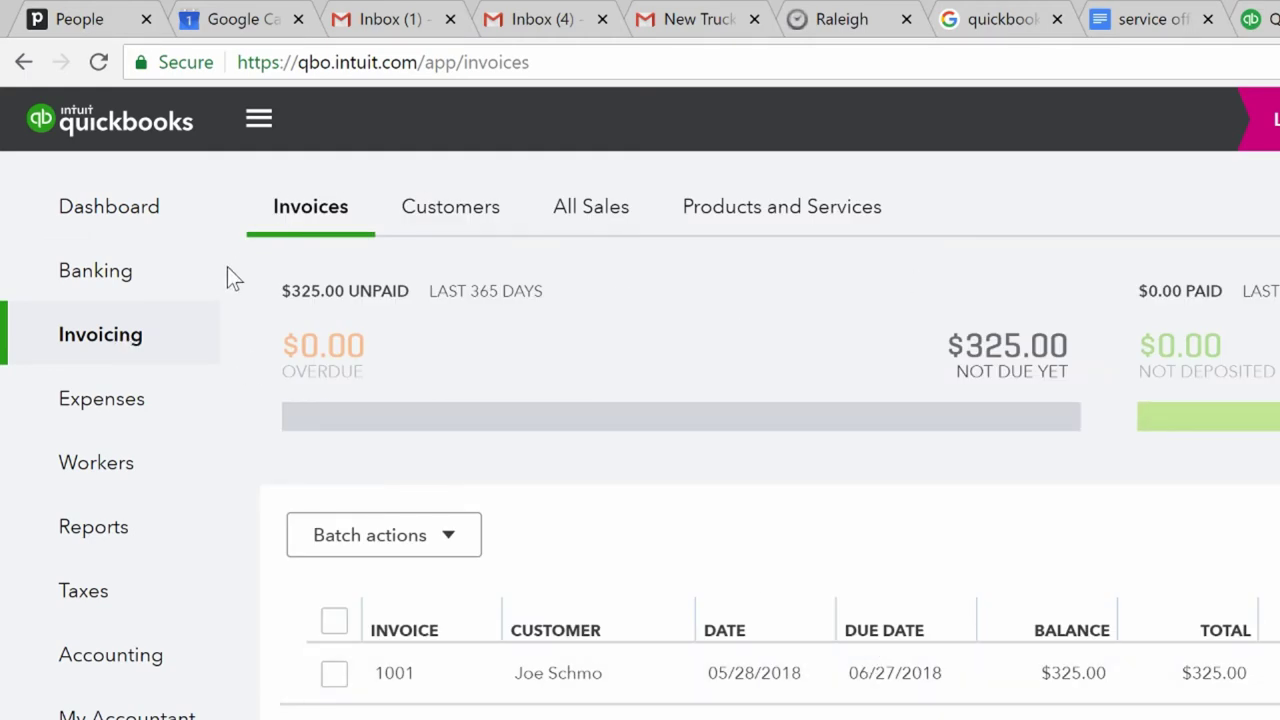
pyautogui.click(100, 255)
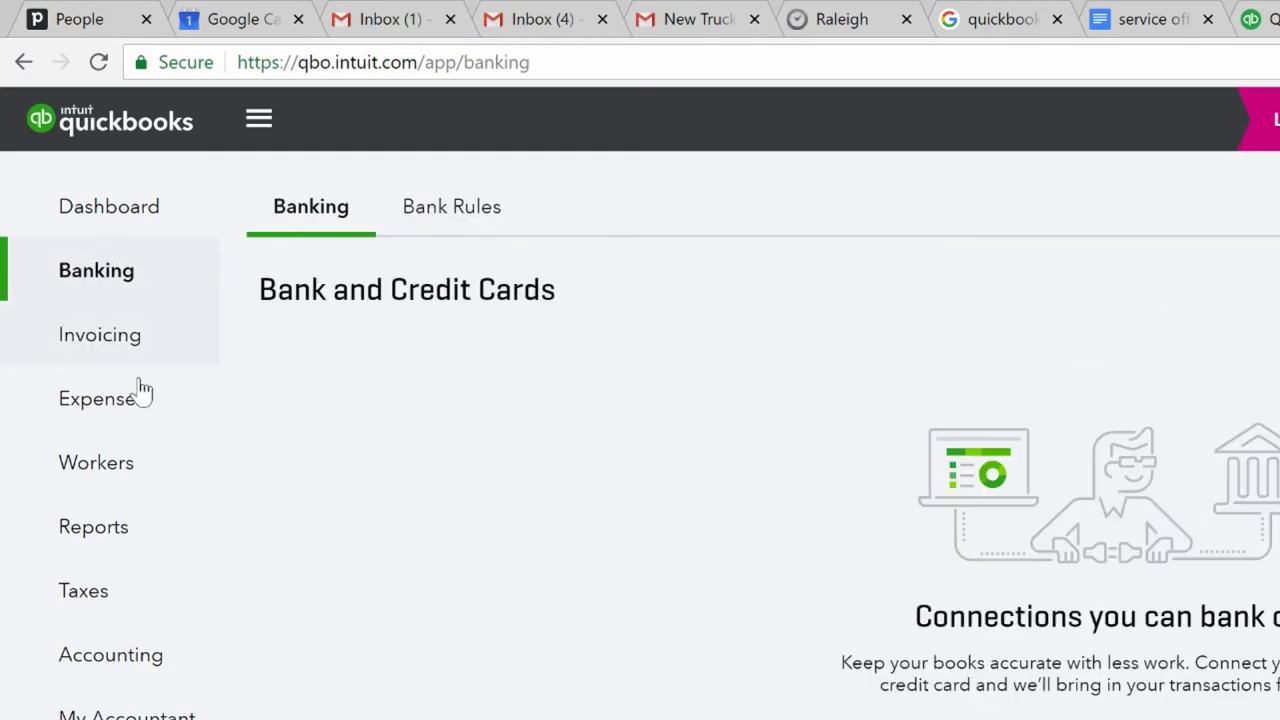
pyautogui.click(132, 354)
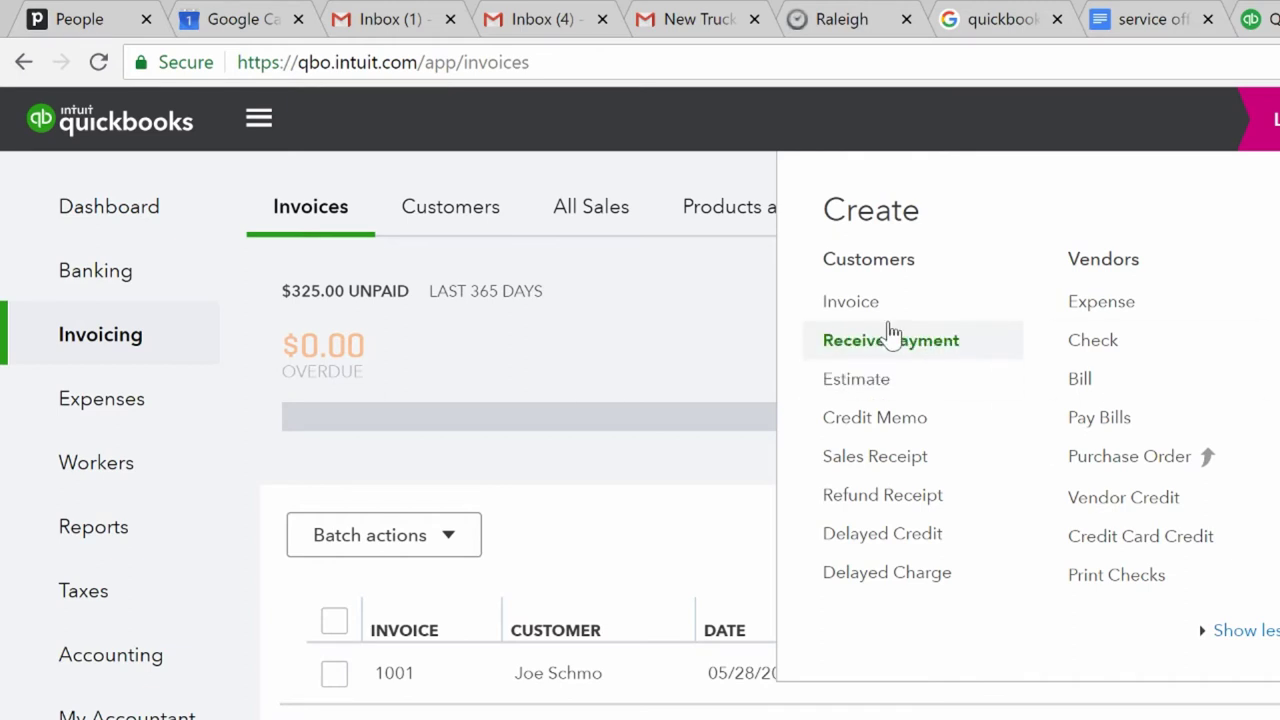
# - Receive the existing customer's payment by check with reference number 1234
pyautogui.click(889, 331)
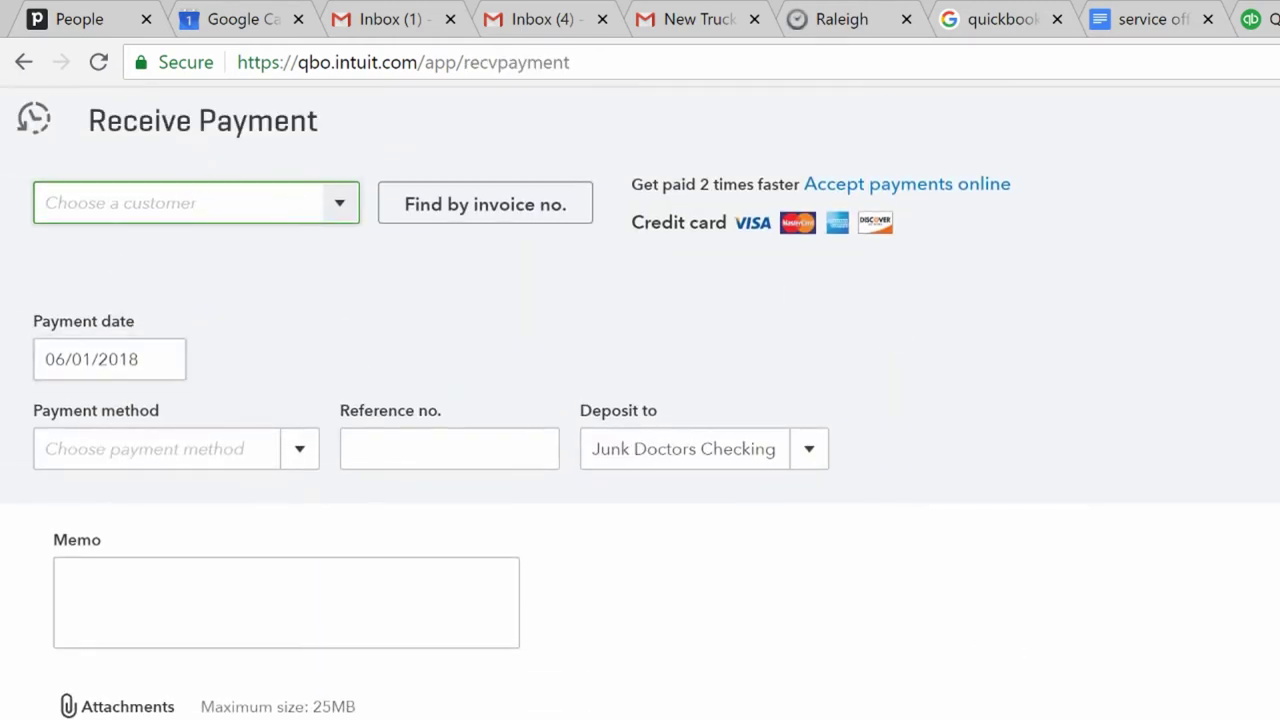
pyautogui.write('joe')
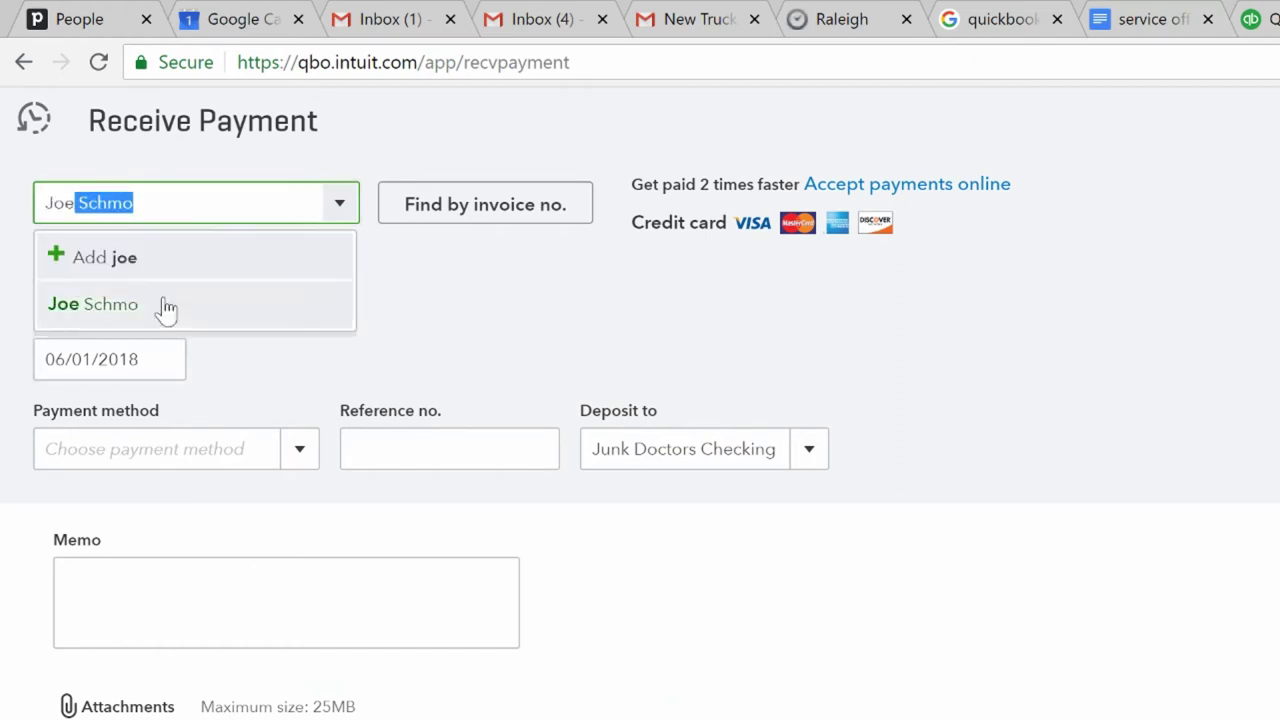
pyautogui.click(163, 302)
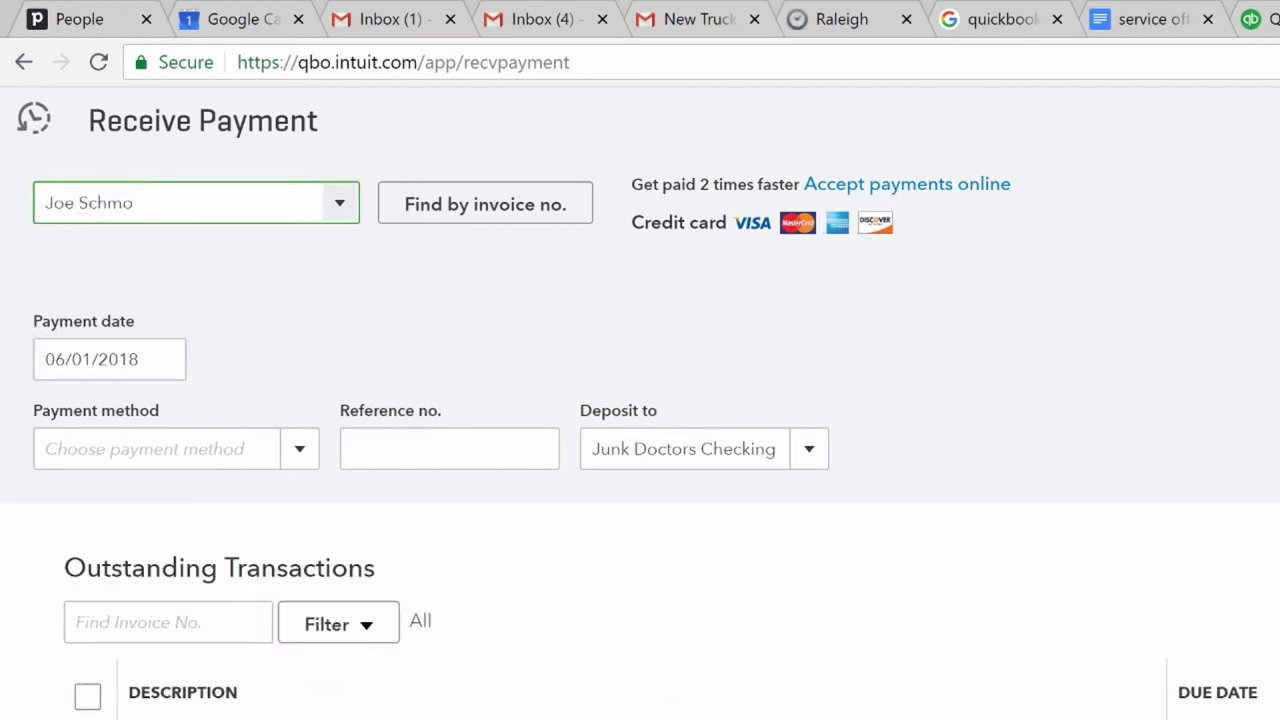
pyautogui.moveTo(163, 366)
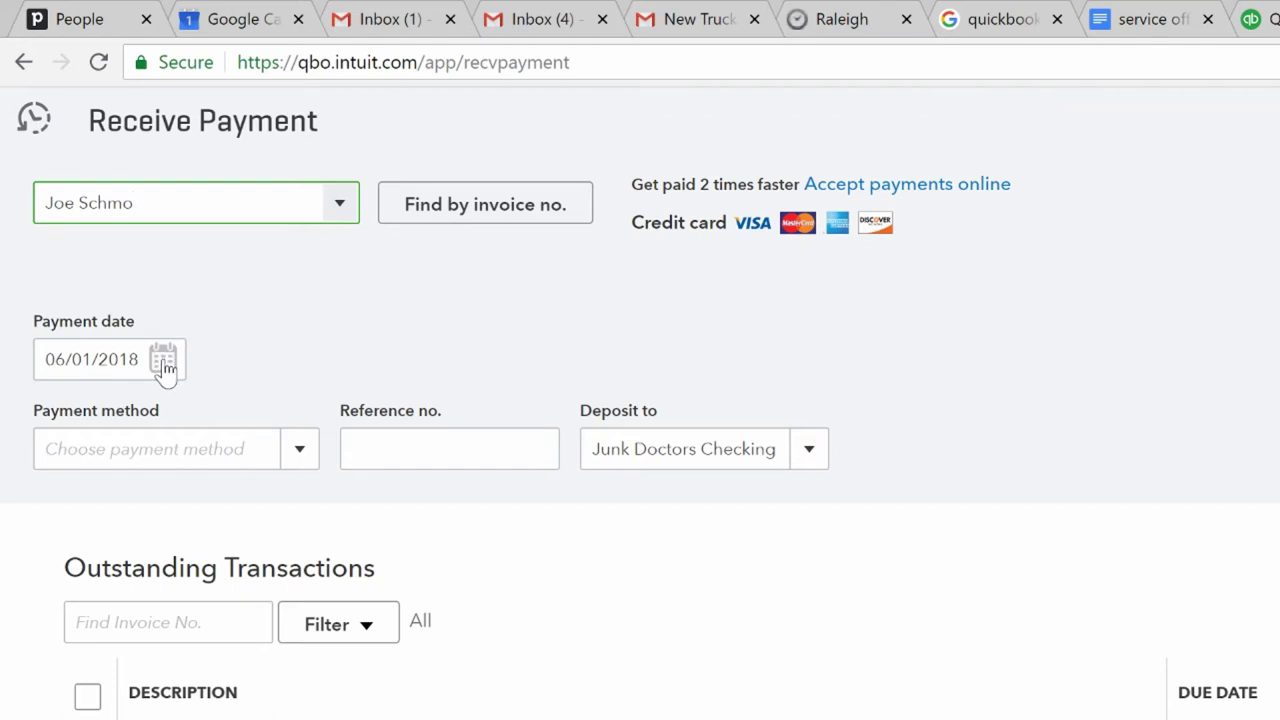
pyautogui.click(297, 463)
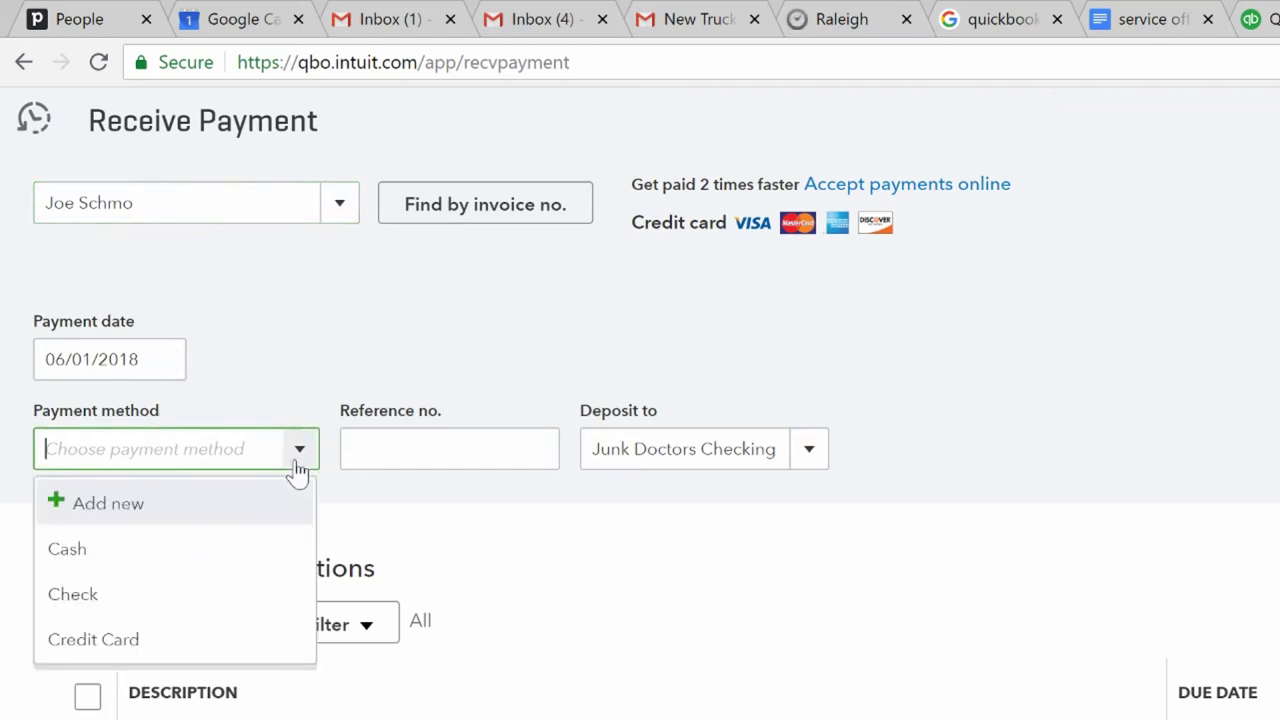
pyautogui.click(249, 595)
pyautogui.press('Tab')
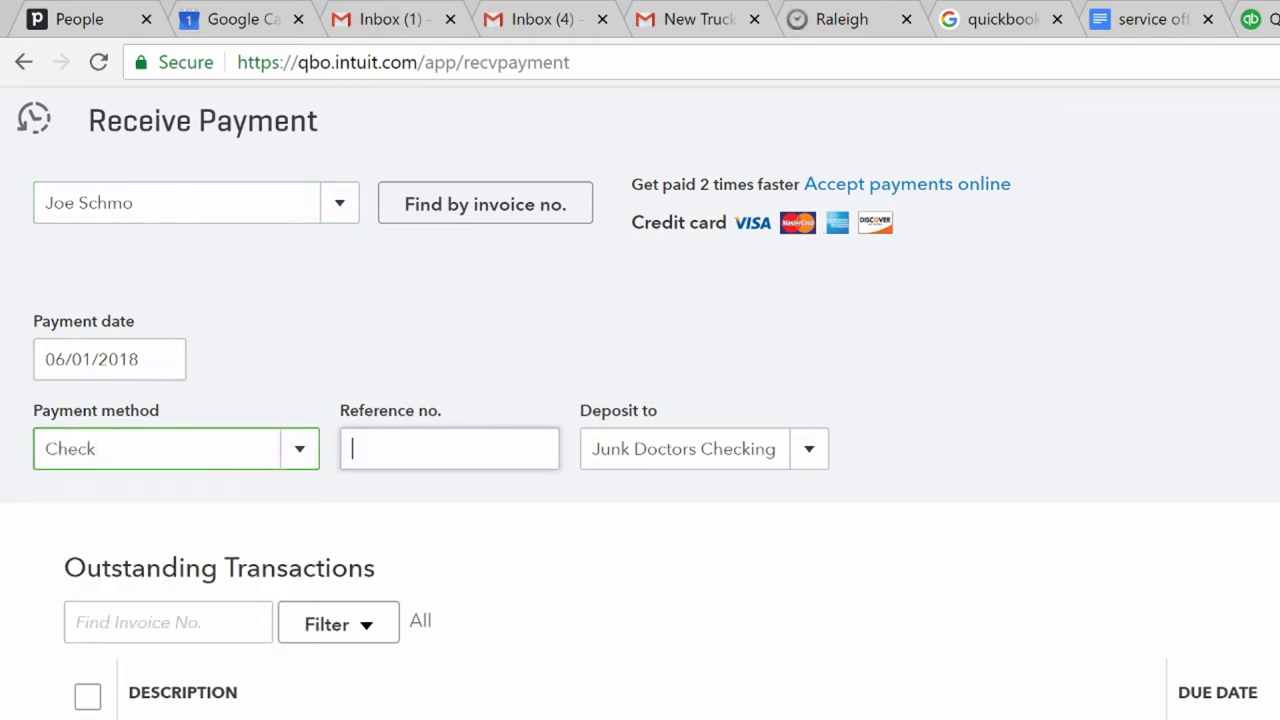
pyautogui.write('1234')
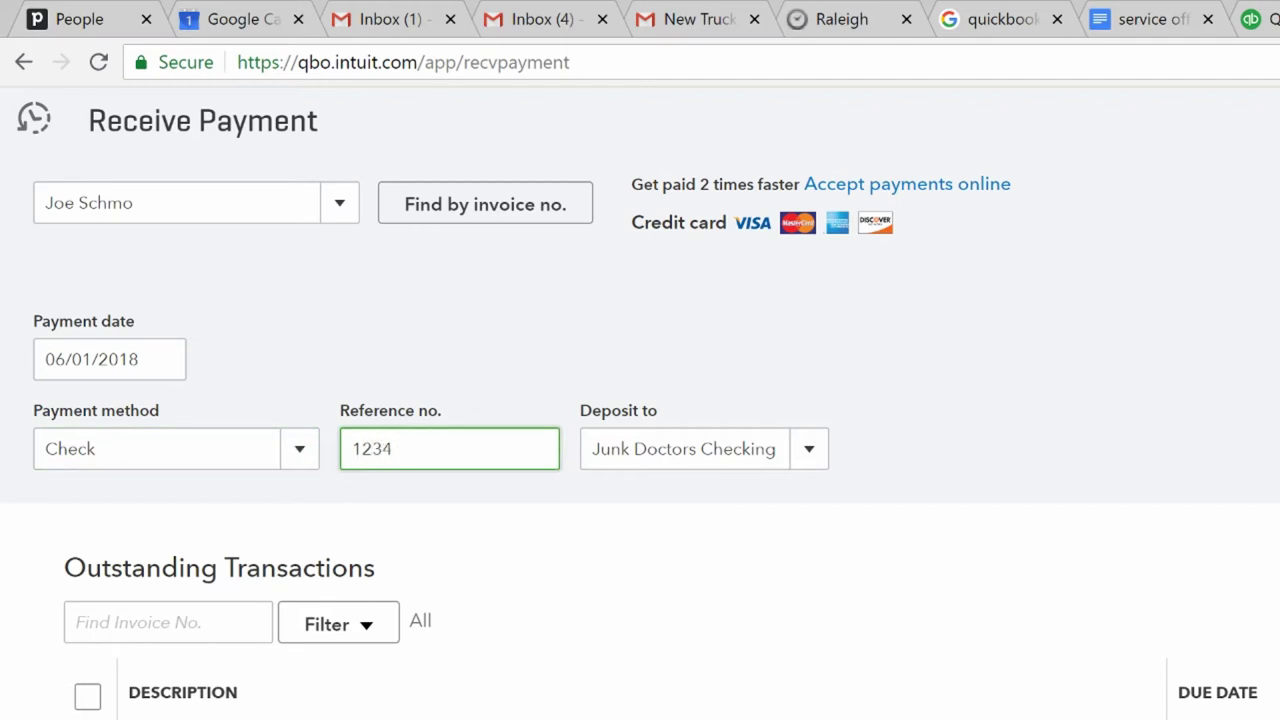
pyautogui.press('Tab')
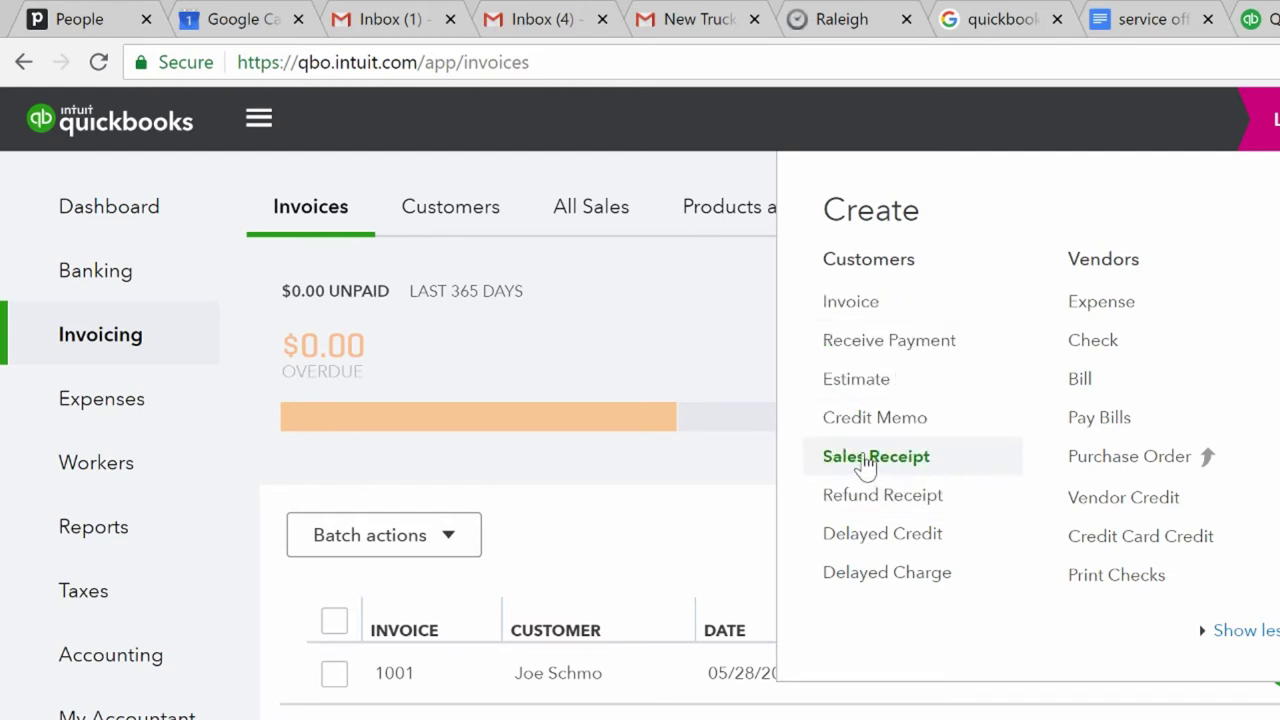
# - Start a sales receipt for the existing customer with 1/2 Load on the first line
pyautogui.click(866, 462)
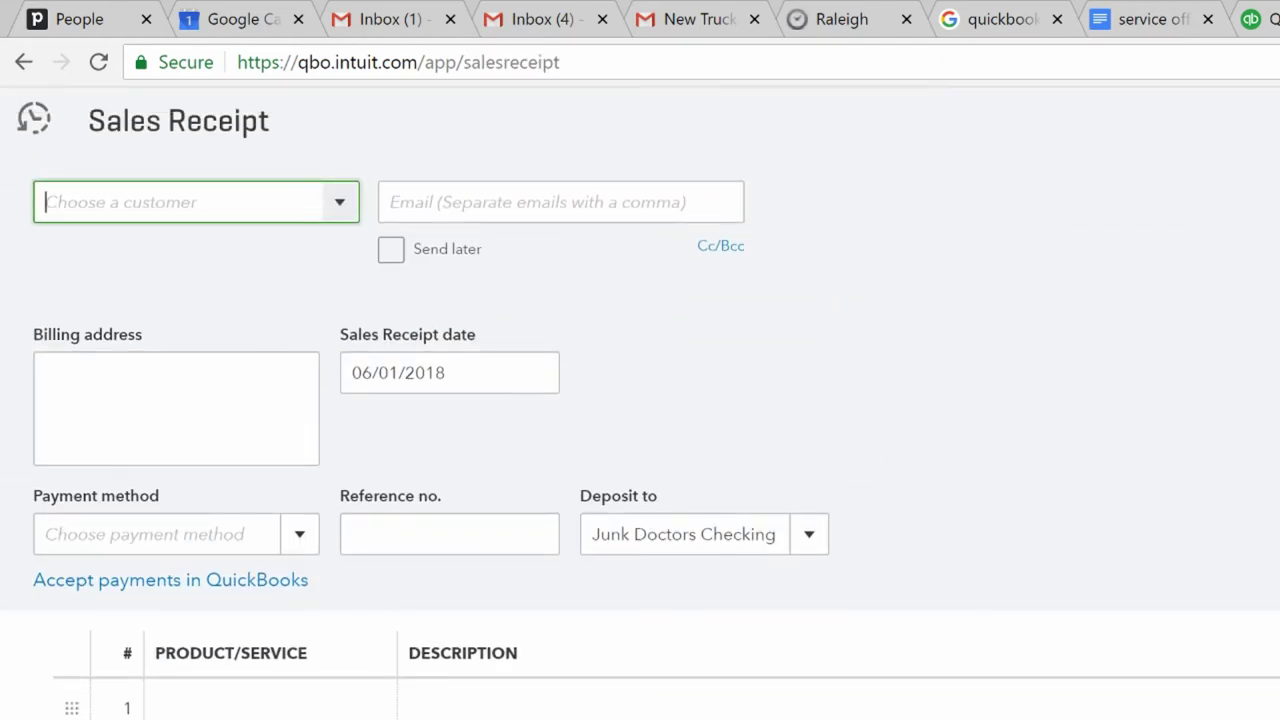
pyautogui.write('JOe')
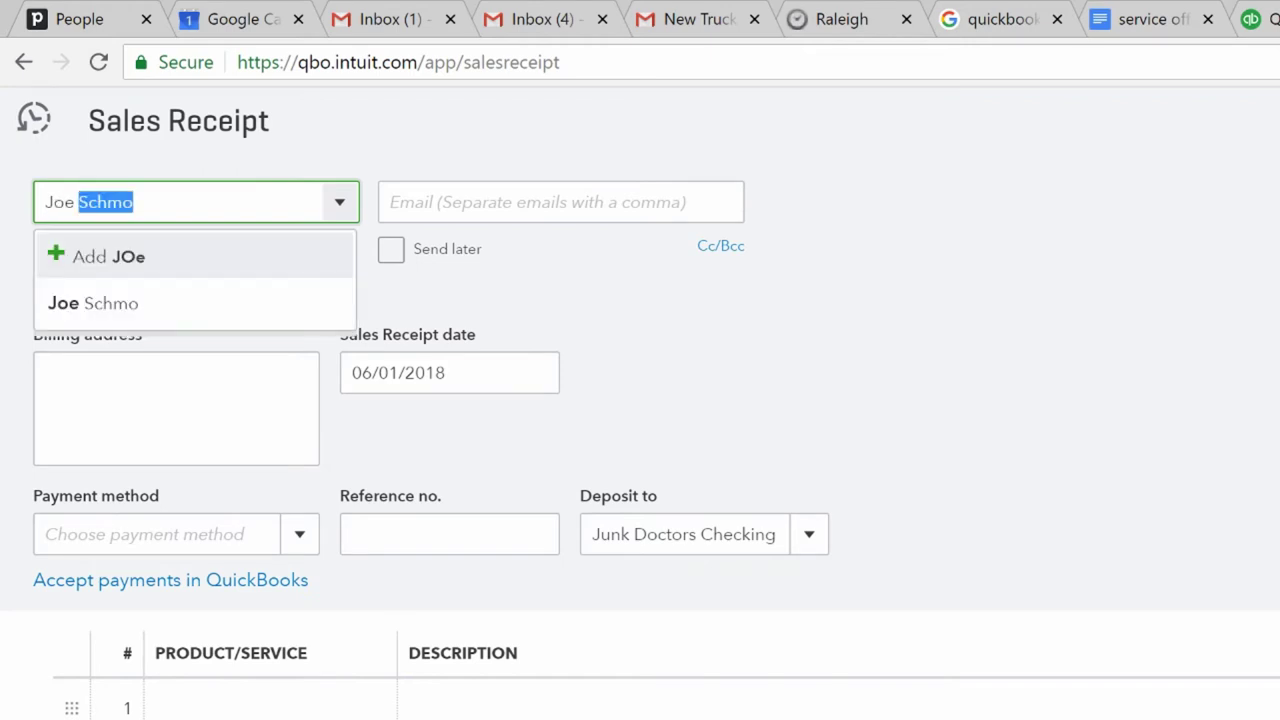
pyautogui.click(194, 322)
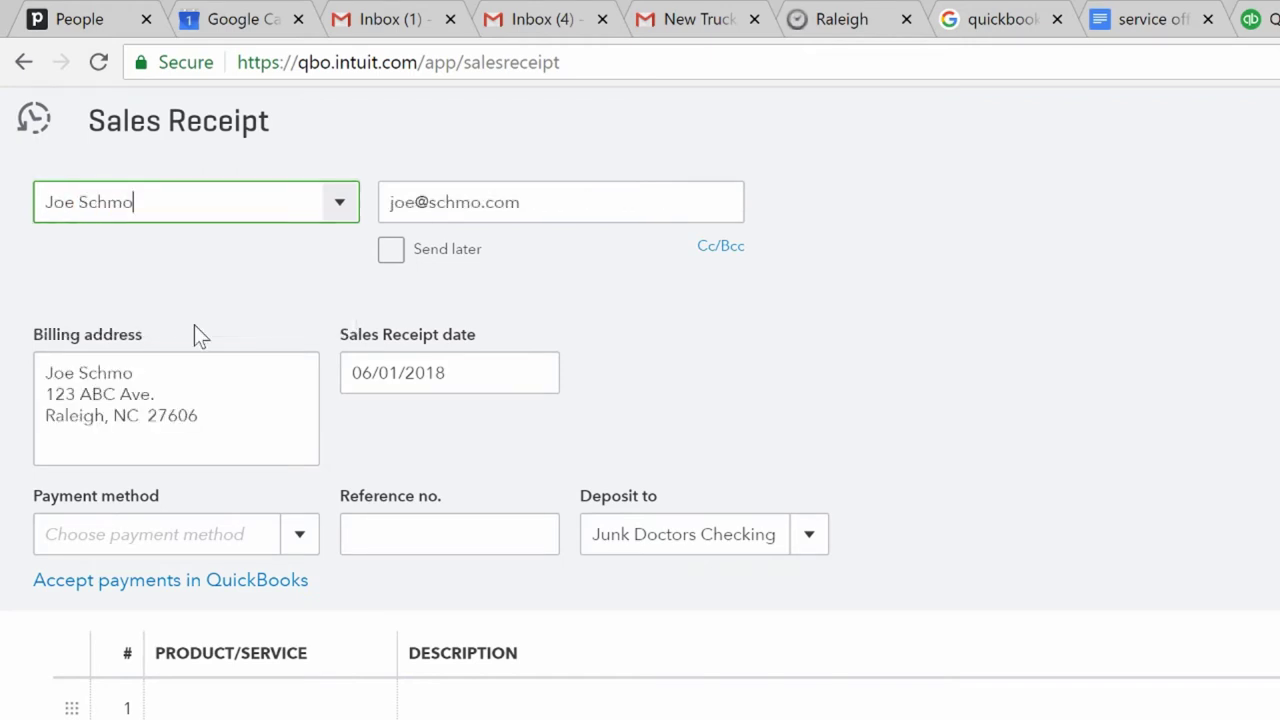
pyautogui.click(222, 712)
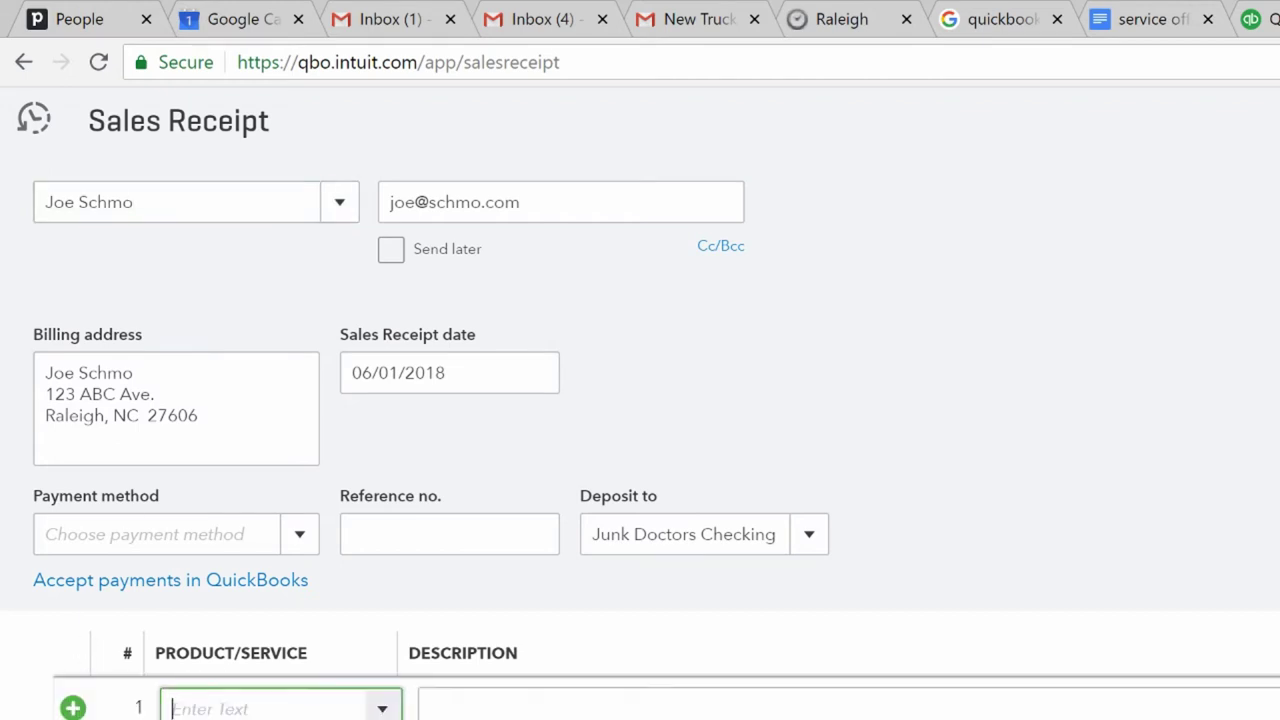
pyautogui.write('1/')
pyautogui.write('2')
pyautogui.press('BackSpace')
pyautogui.write('/2')
pyautogui.press('Return')
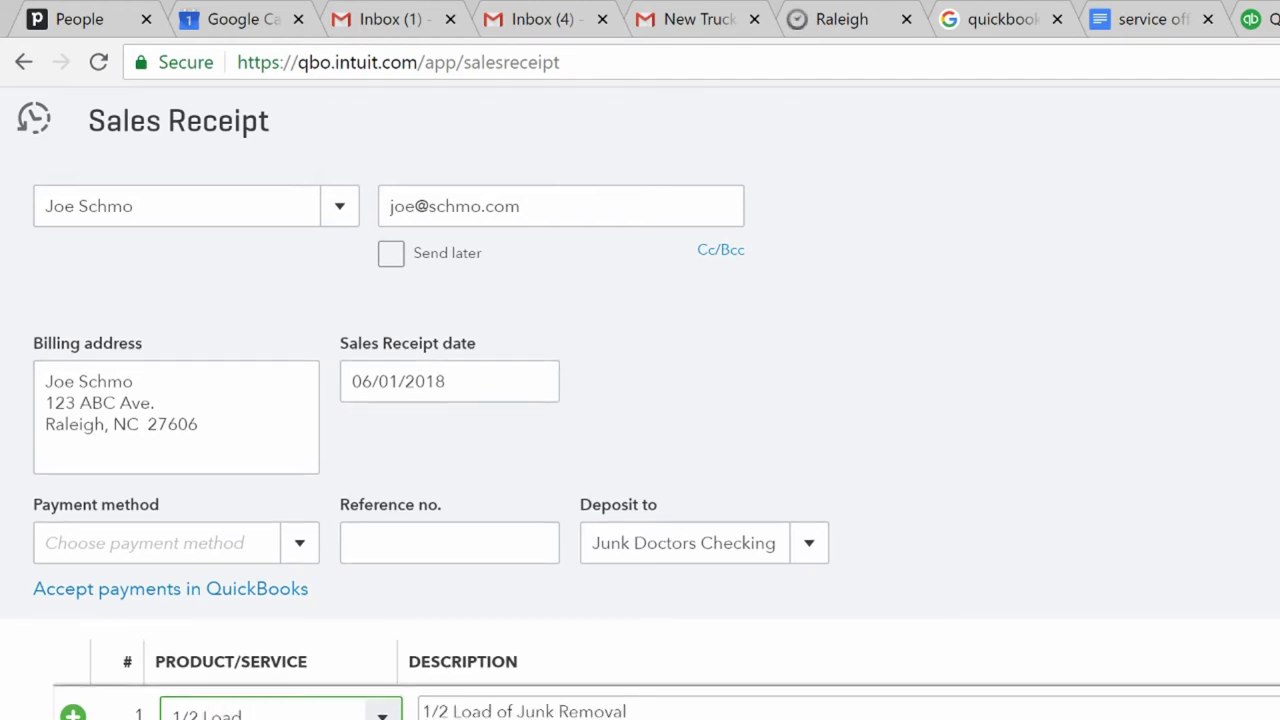
pyautogui.press('Escape')
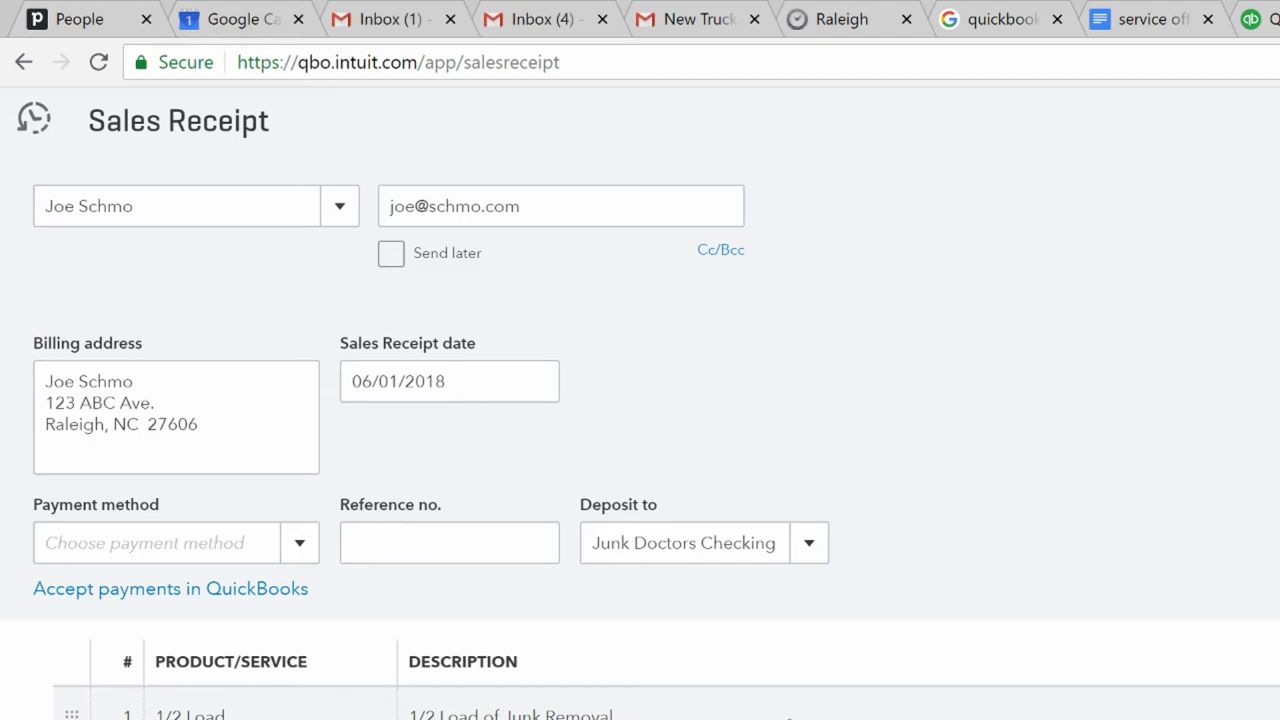
pyautogui.click(520, 395)
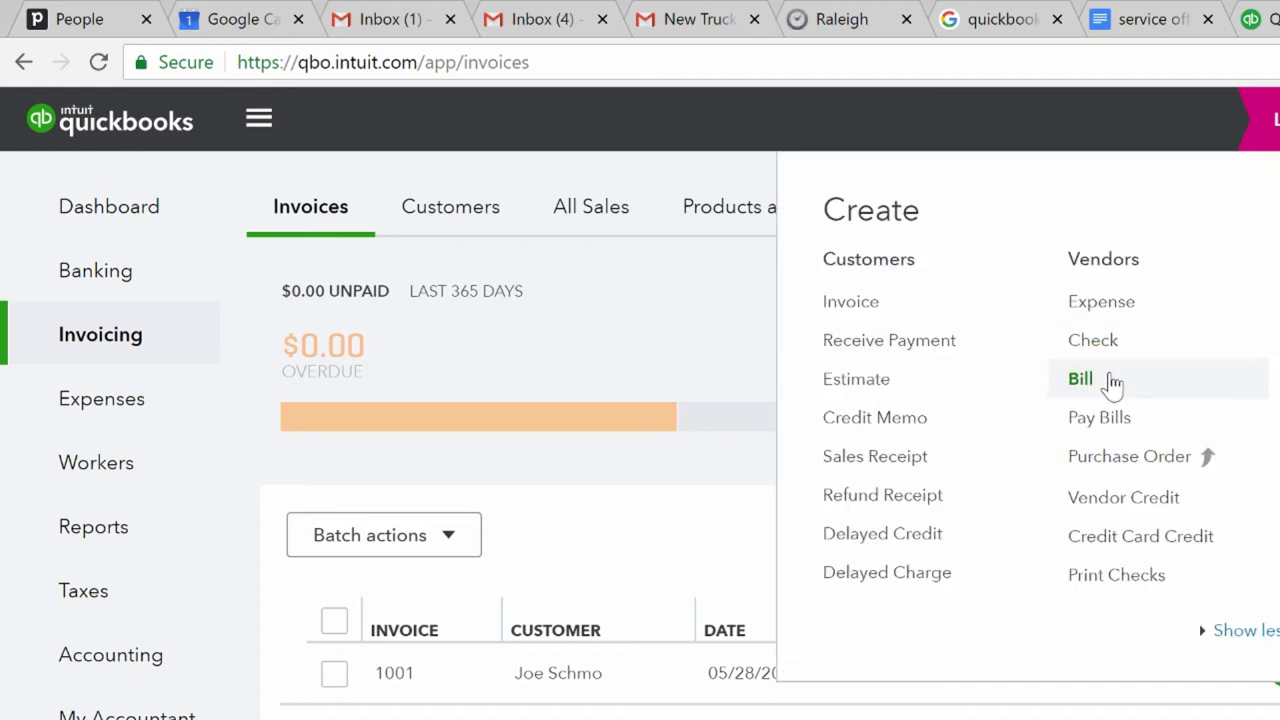
# - Start a new bill and add Duke Energy as a new vendor
pyautogui.click(1109, 380)
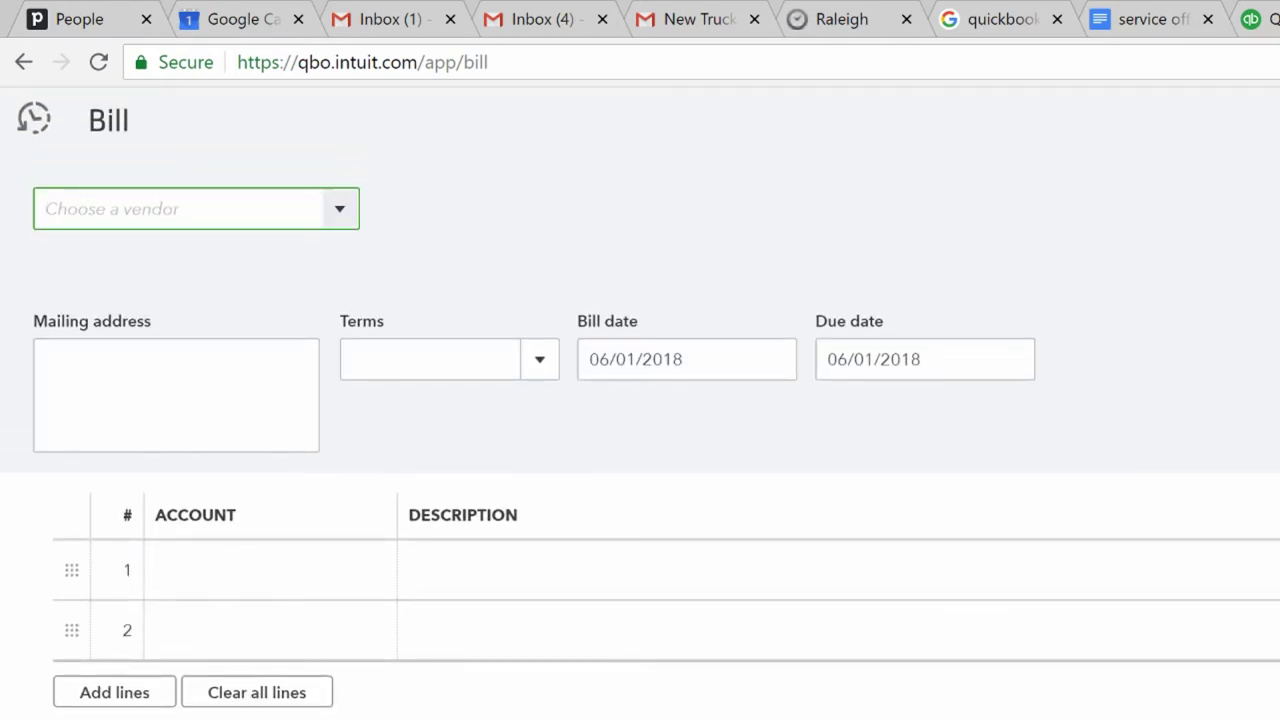
pyautogui.write('Duke Energy')
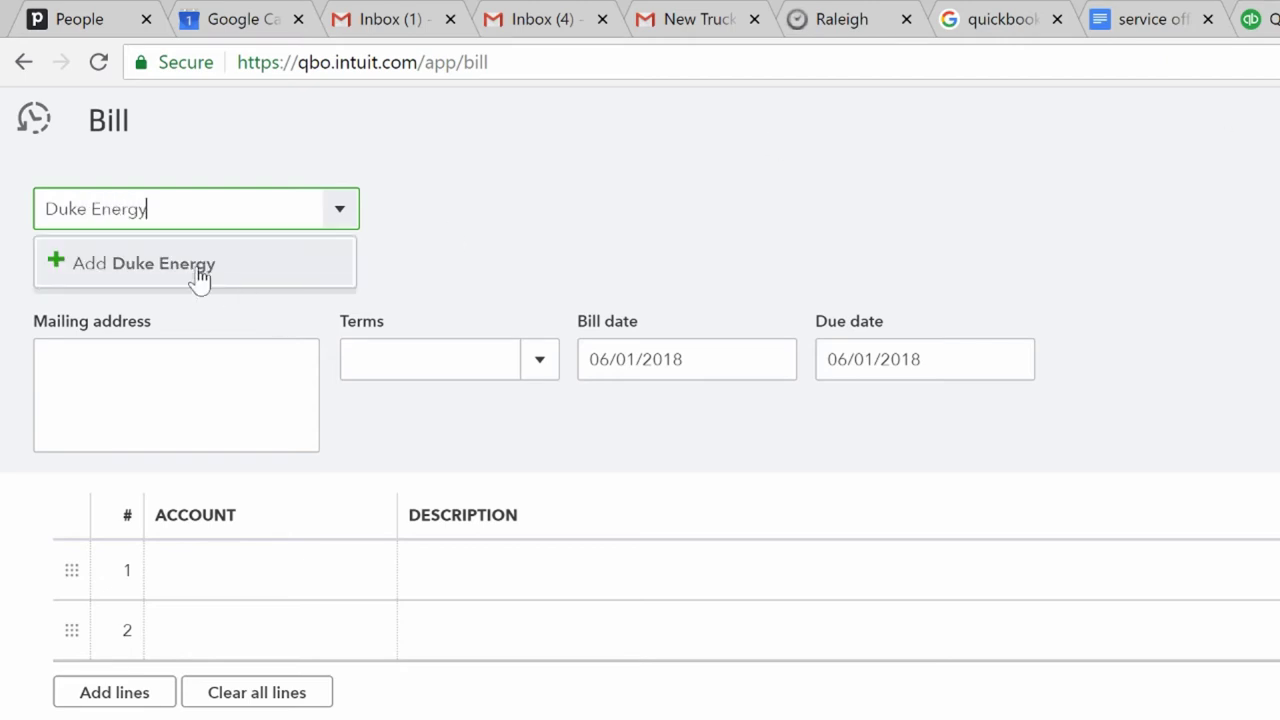
pyautogui.click(200, 272)
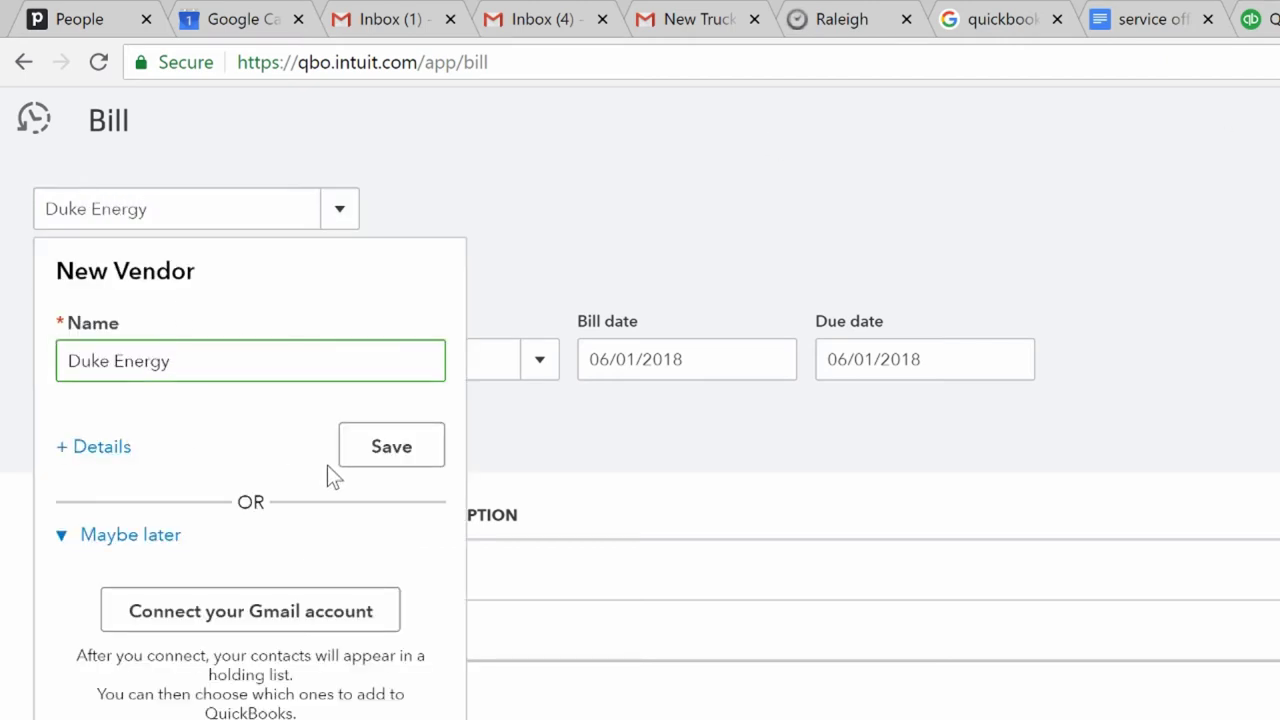
# - Fill in the vendor's address and company name Duke Energy in its details form
pyautogui.click(108, 458)
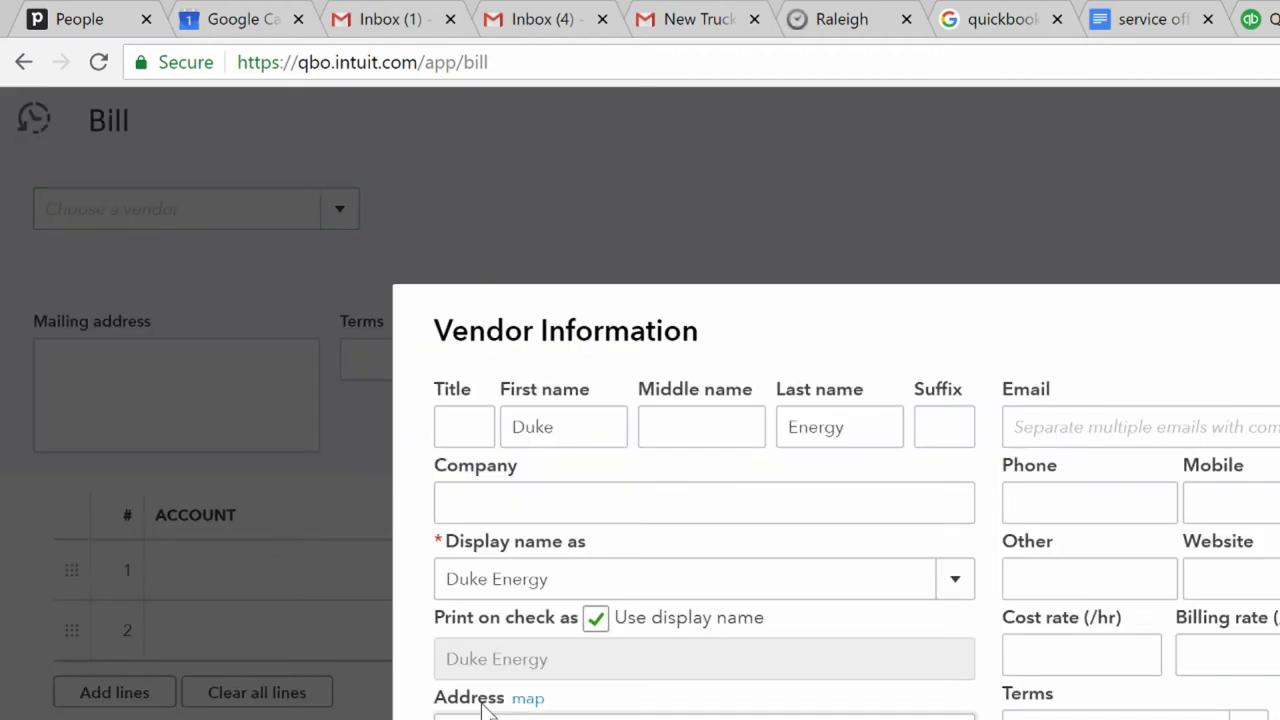
pyautogui.doubleClick(483, 703)
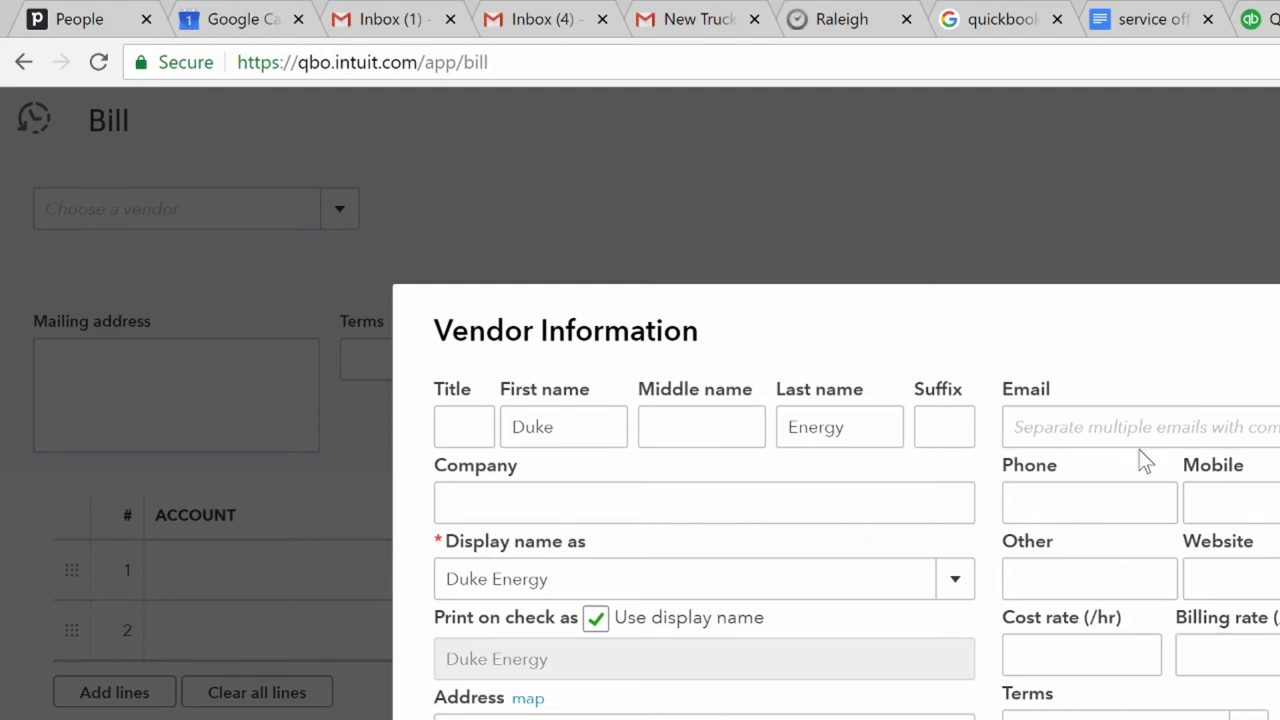
pyautogui.click(446, 503)
pyautogui.write('DUke E')
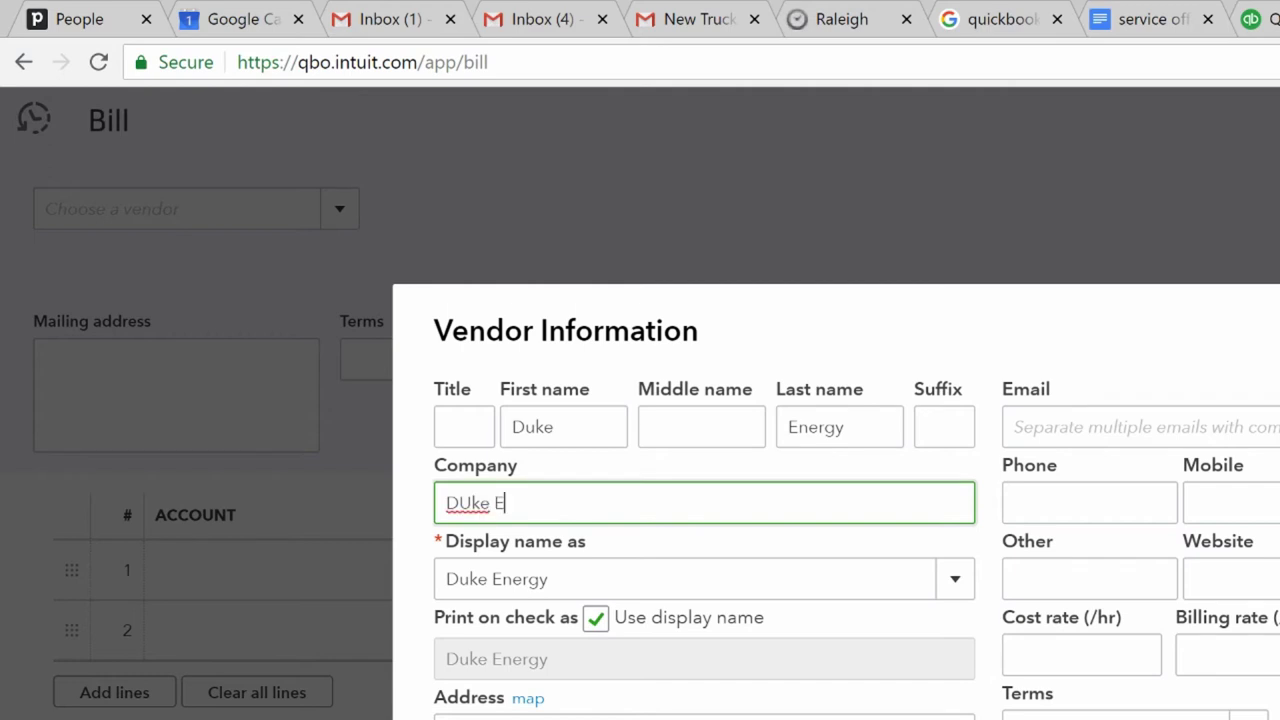
pyautogui.press('BackSpace')
pyautogui.press('BackSpace')
pyautogui.press('BackSpace')
pyautogui.press('BackSpace')
pyautogui.press('BackSpace')
pyautogui.write('uke Energy')
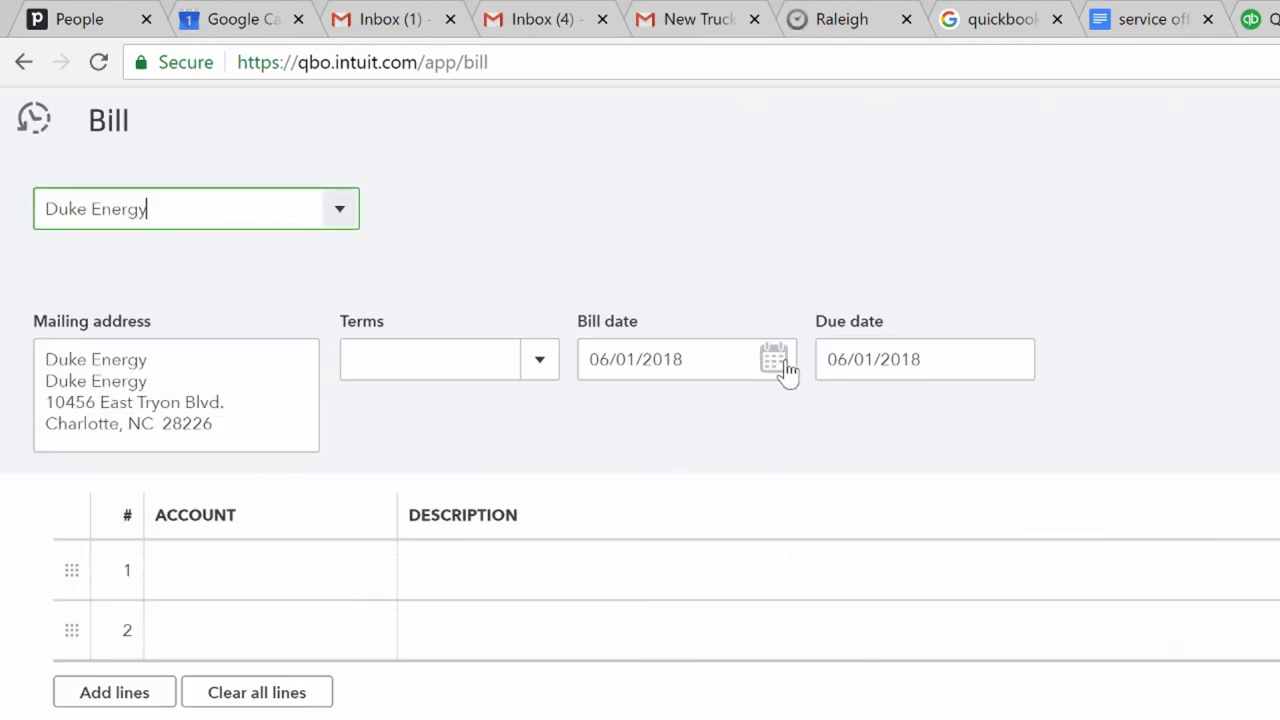
# - Date the Duke Energy bill 05/23/2018 with a due date of 06/14/2018
pyautogui.click(774, 359)
pyautogui.click(605, 429)
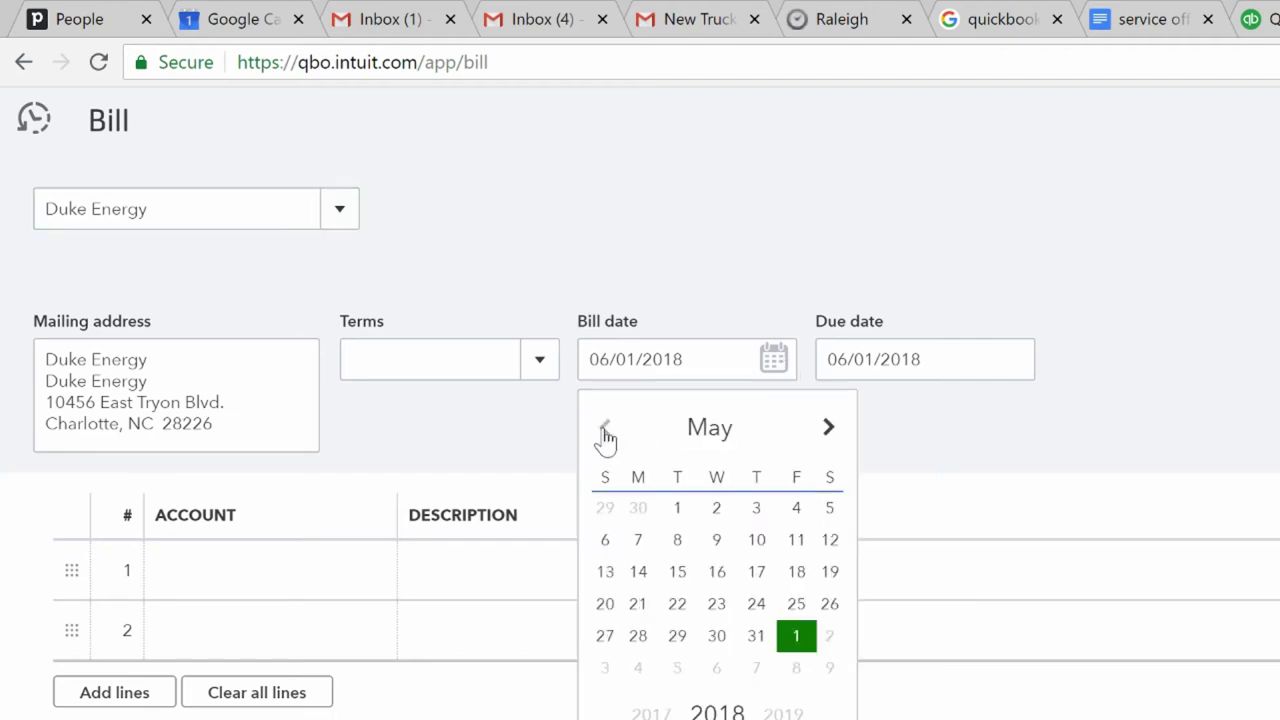
pyautogui.click(717, 604)
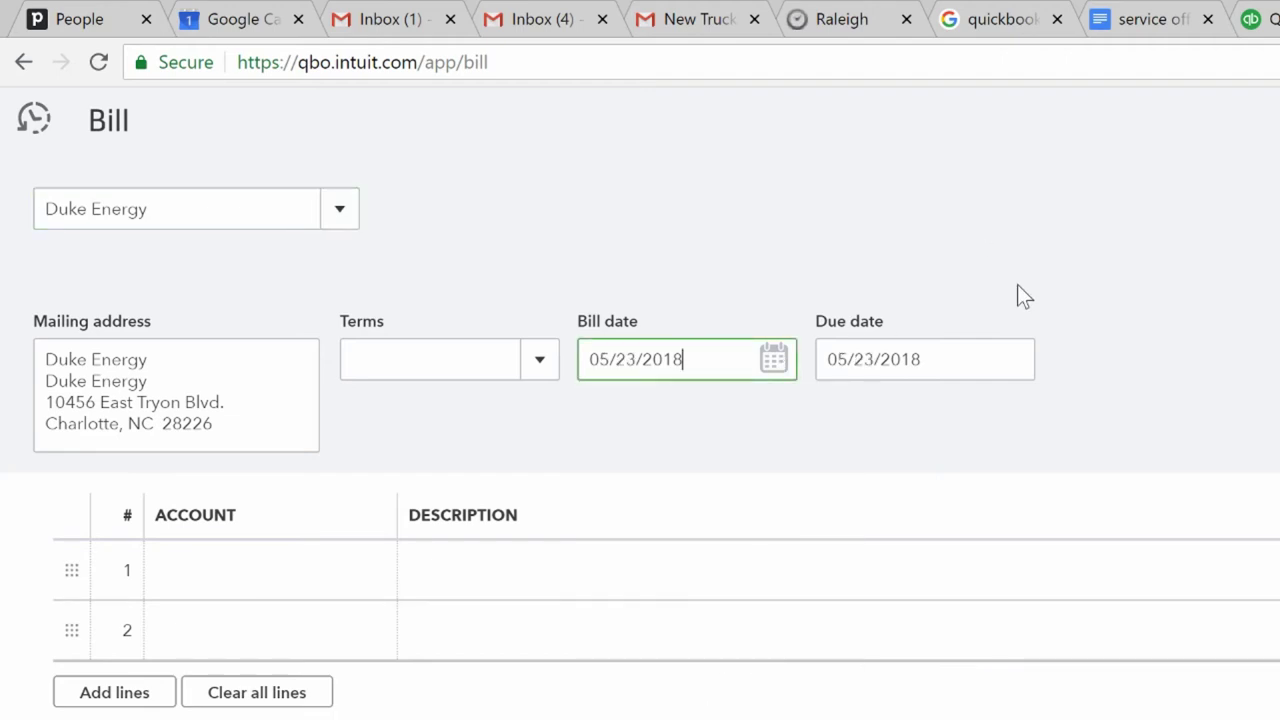
pyautogui.click(1019, 377)
pyautogui.click(1068, 430)
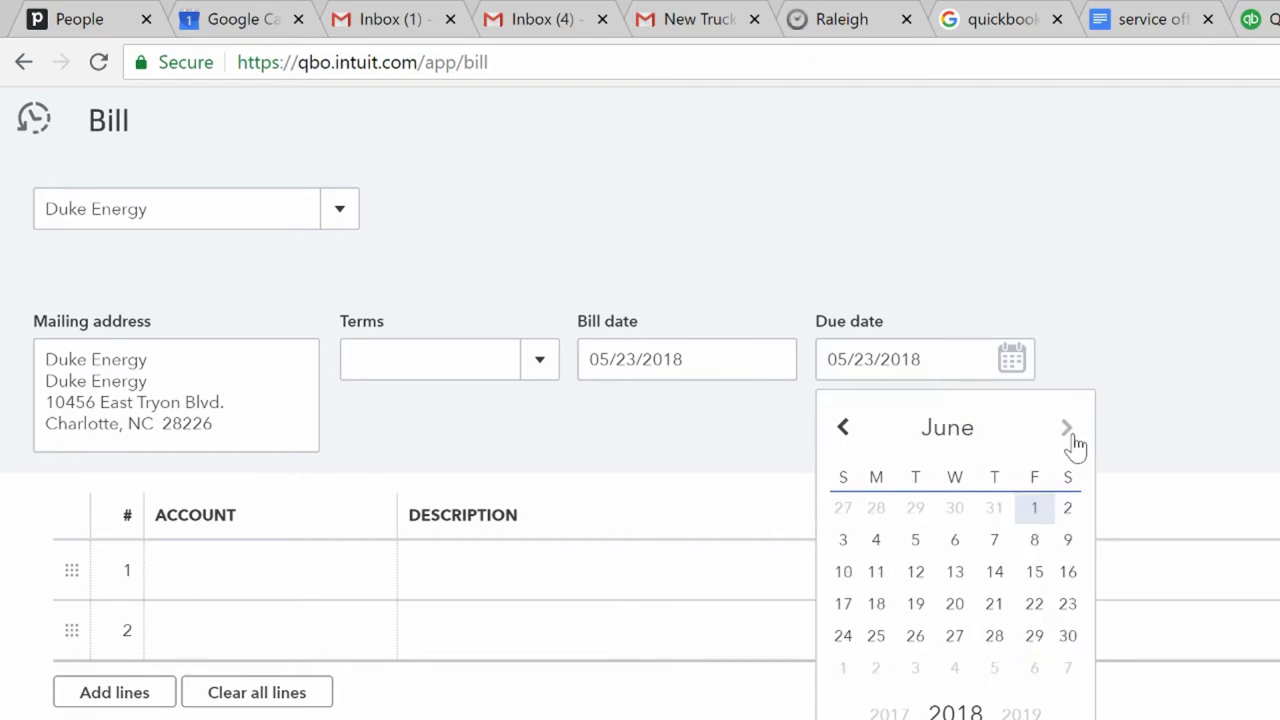
pyautogui.click(996, 576)
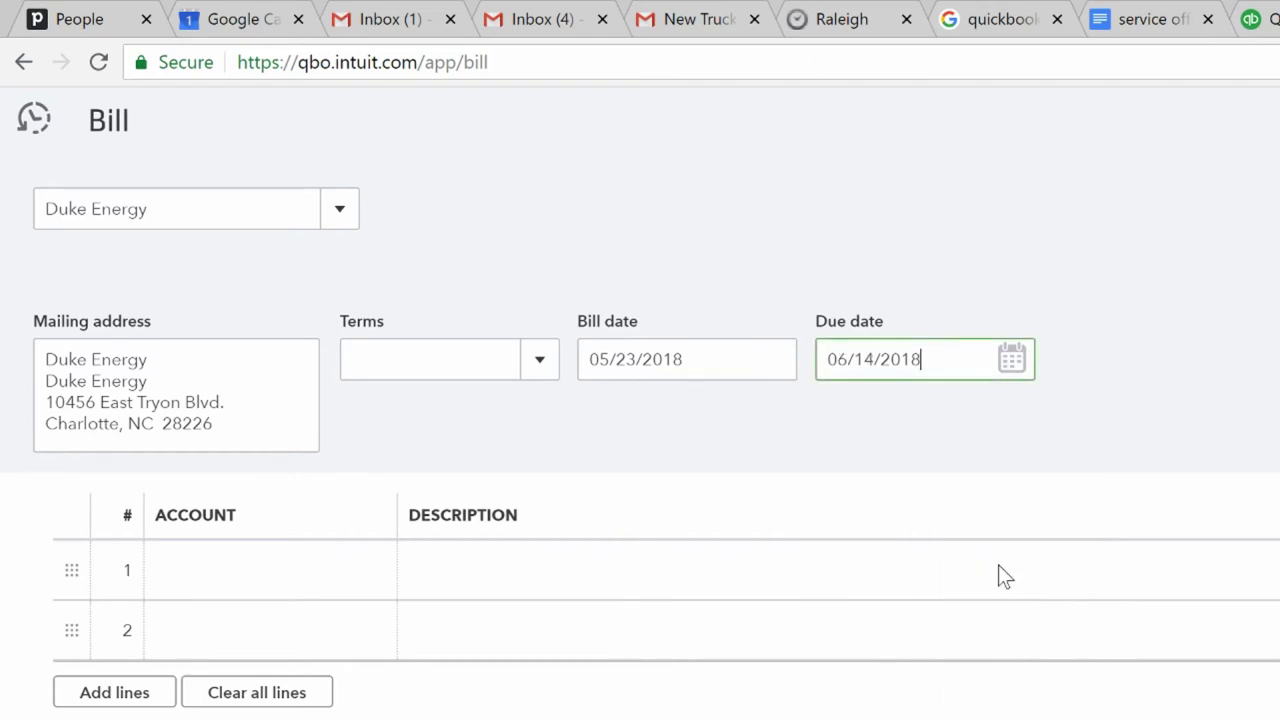
pyautogui.press('Tab')
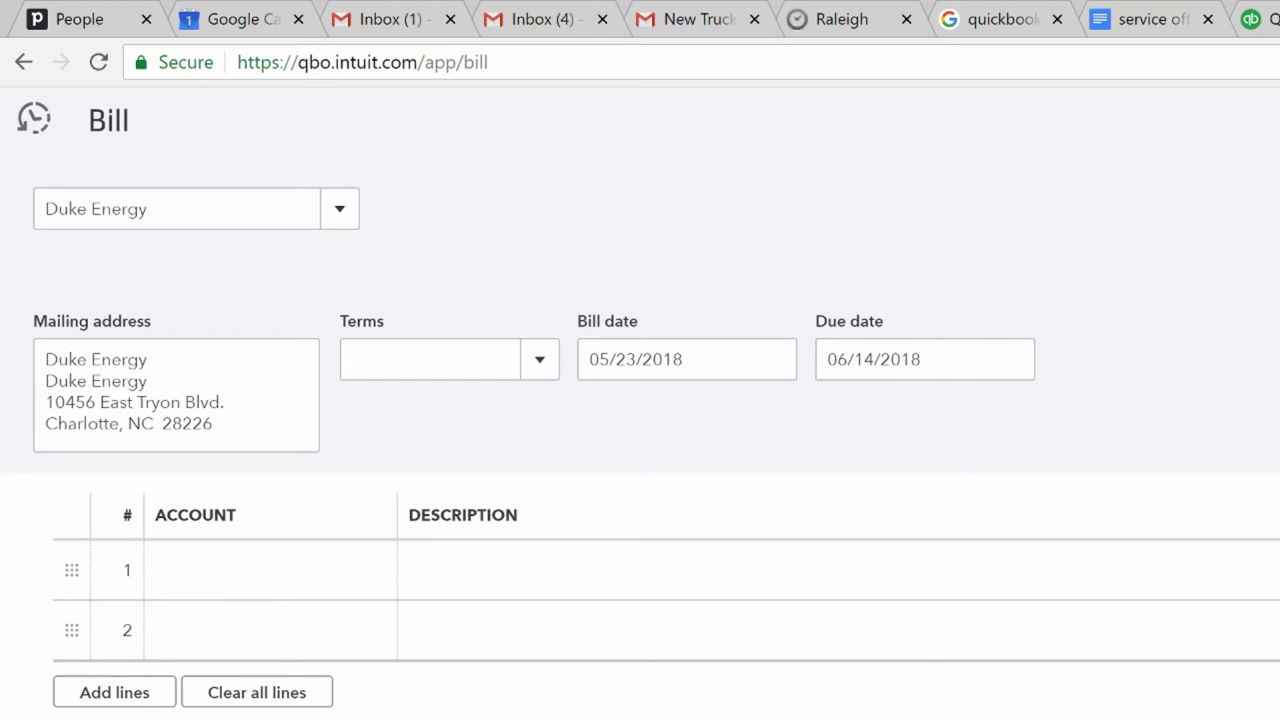
# - Charge the bill's first line to Utilities, then save it and start a new bill
pyautogui.click(188, 578)
pyautogui.write('Utilities')
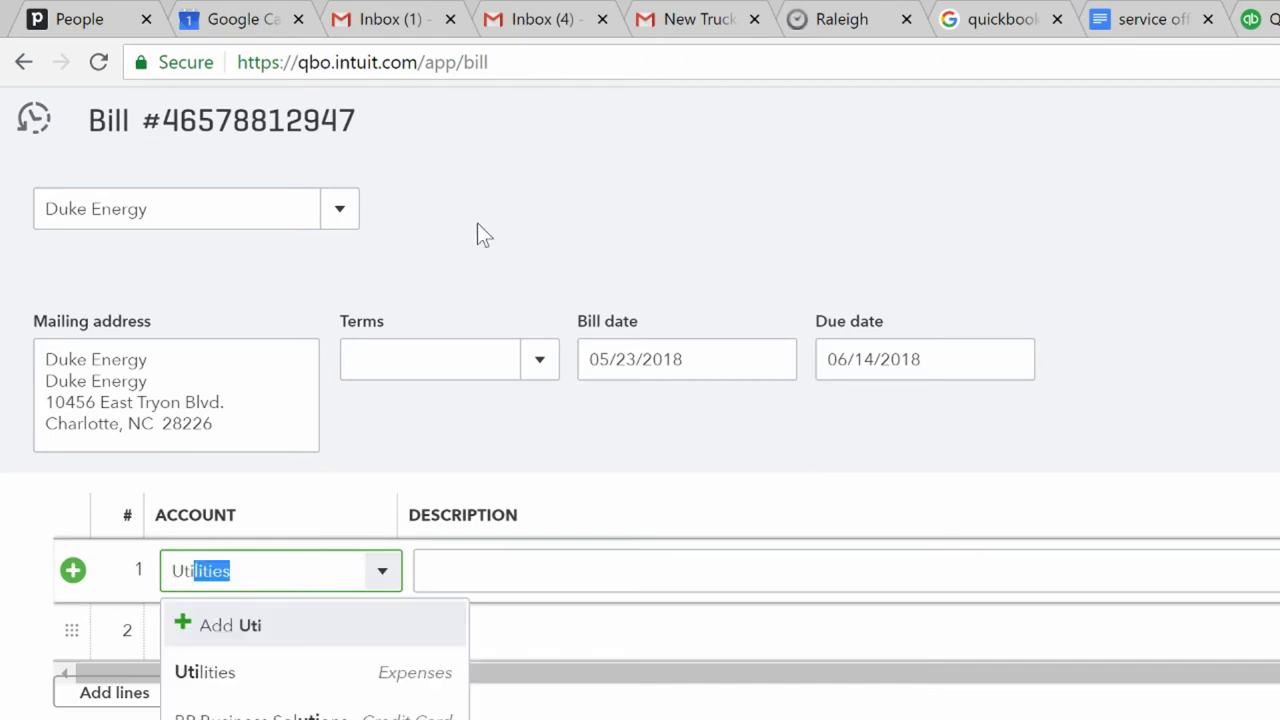
pyautogui.click(248, 678)
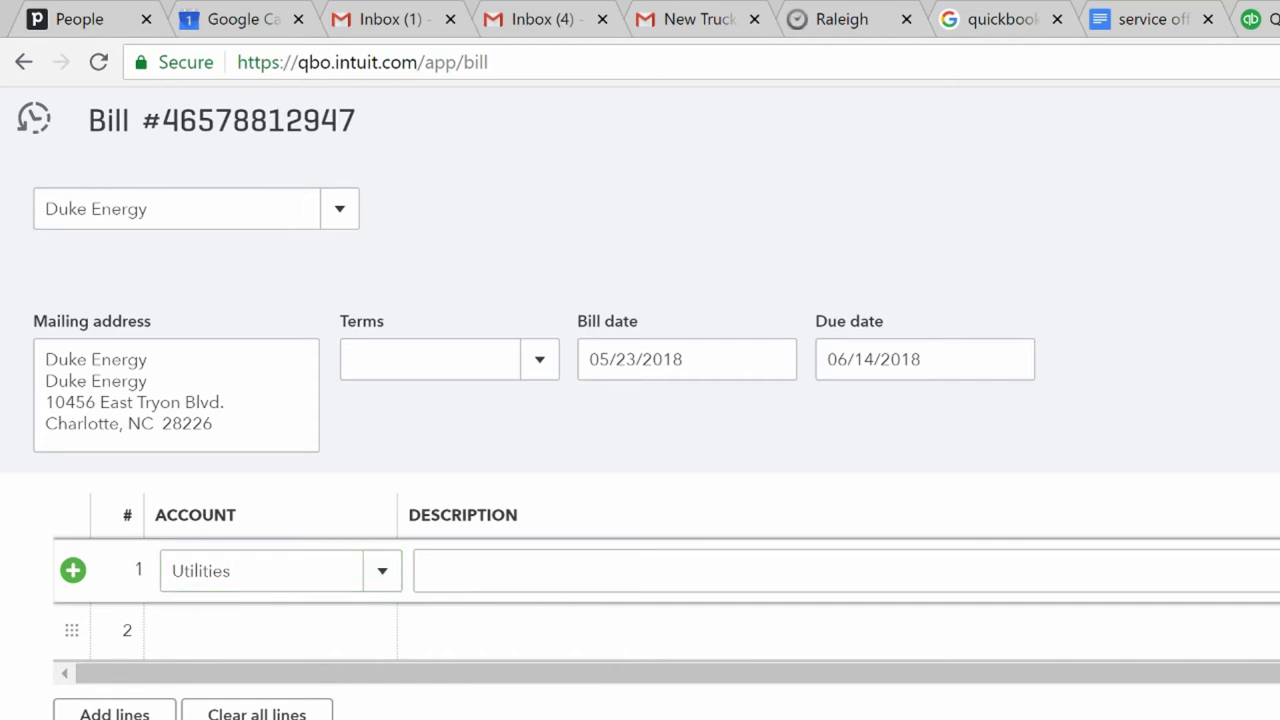
pyautogui.scroll(1, 640, 450)
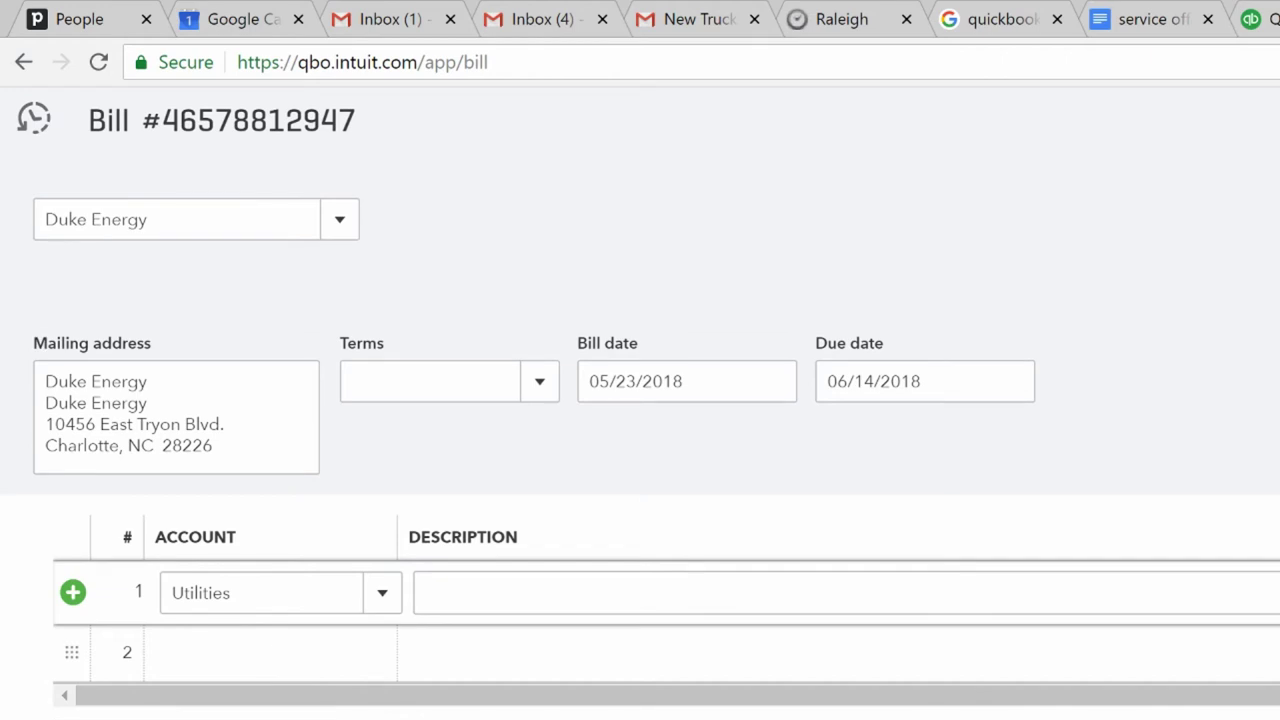
pyautogui.press('Escape')
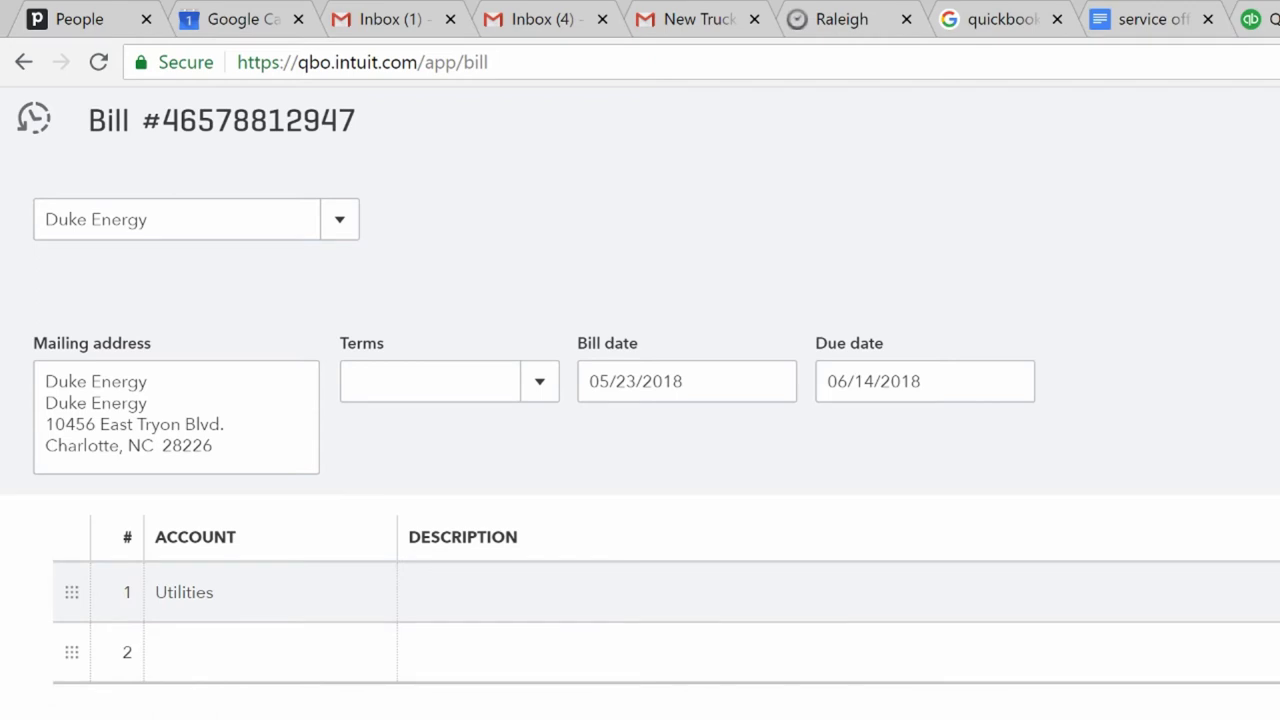
pyautogui.hotkey('ctrl', 'alt', 's')
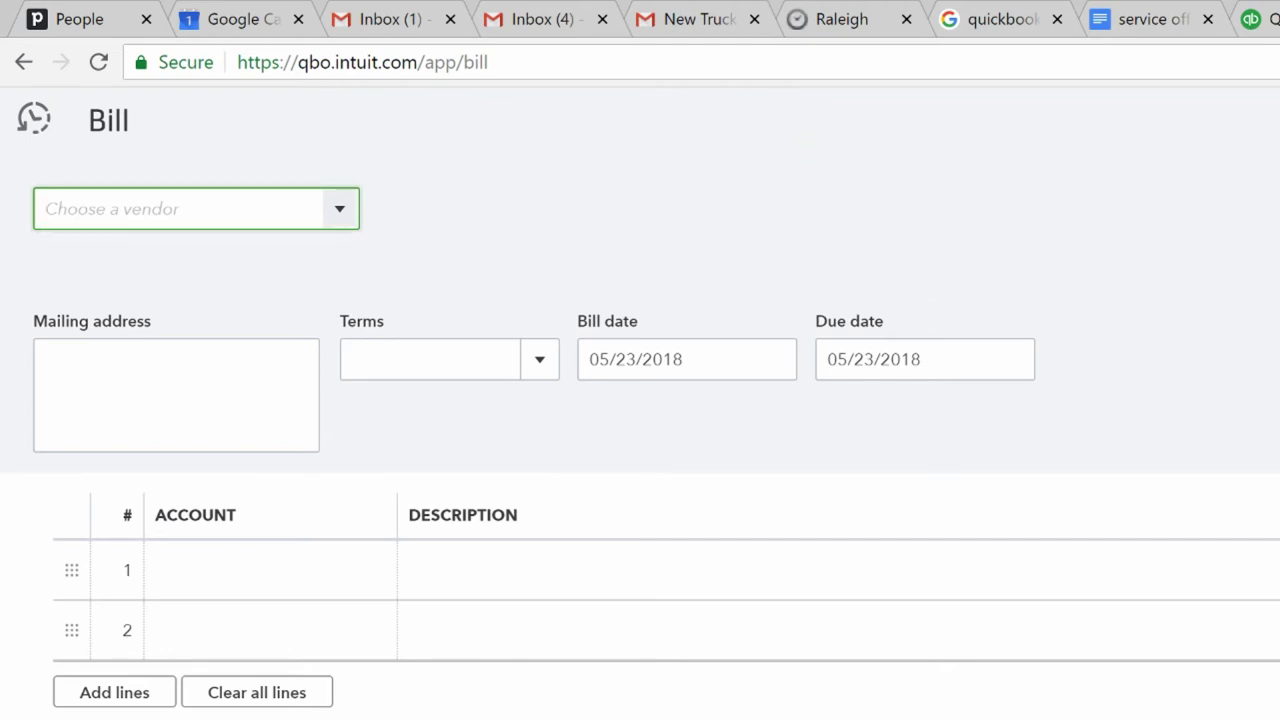
# - Add Dirty Landfill as a new vendor and start entering its street address in the full details form
pyautogui.write('Dirty Landfil')
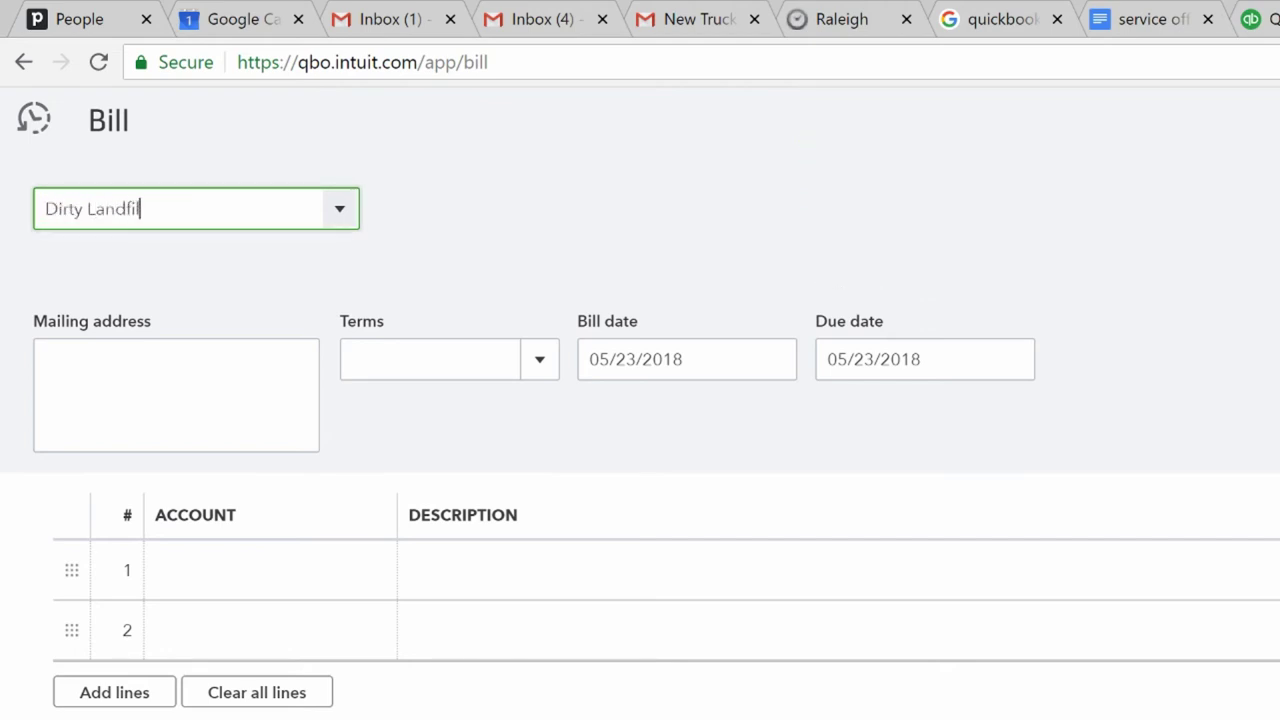
pyautogui.write('l')
pyautogui.click(118, 263)
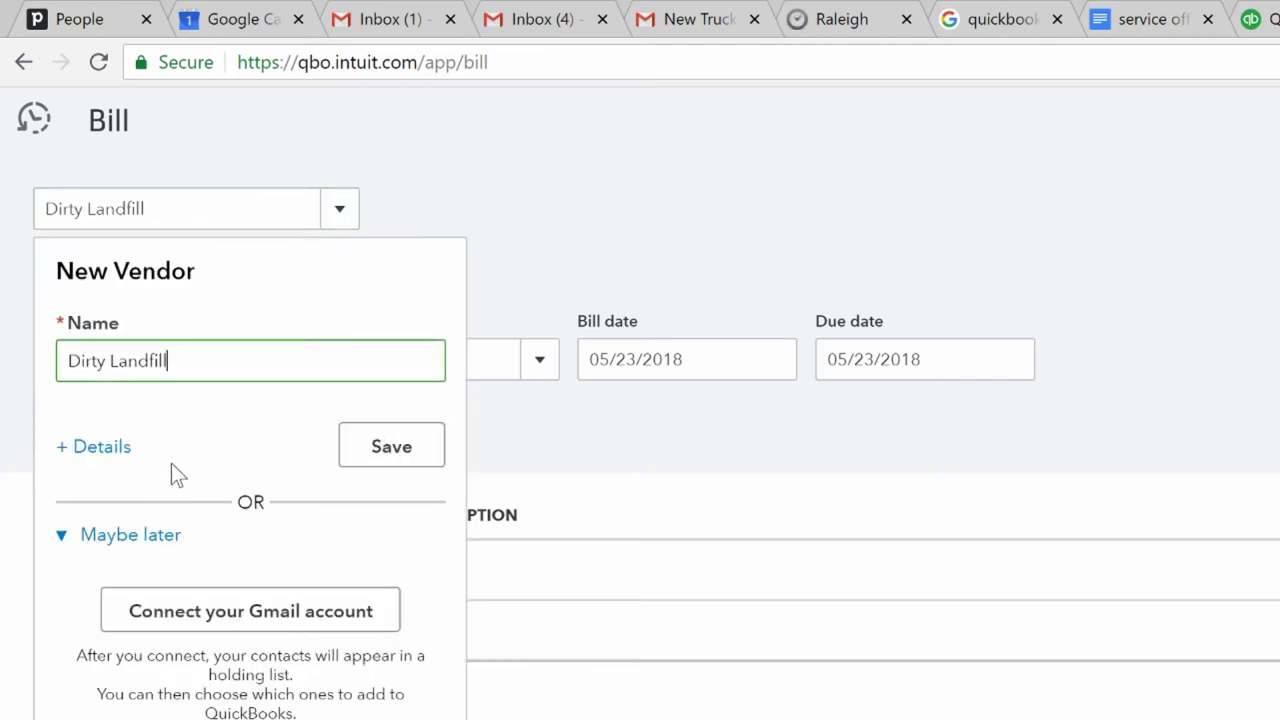
pyautogui.click(99, 455)
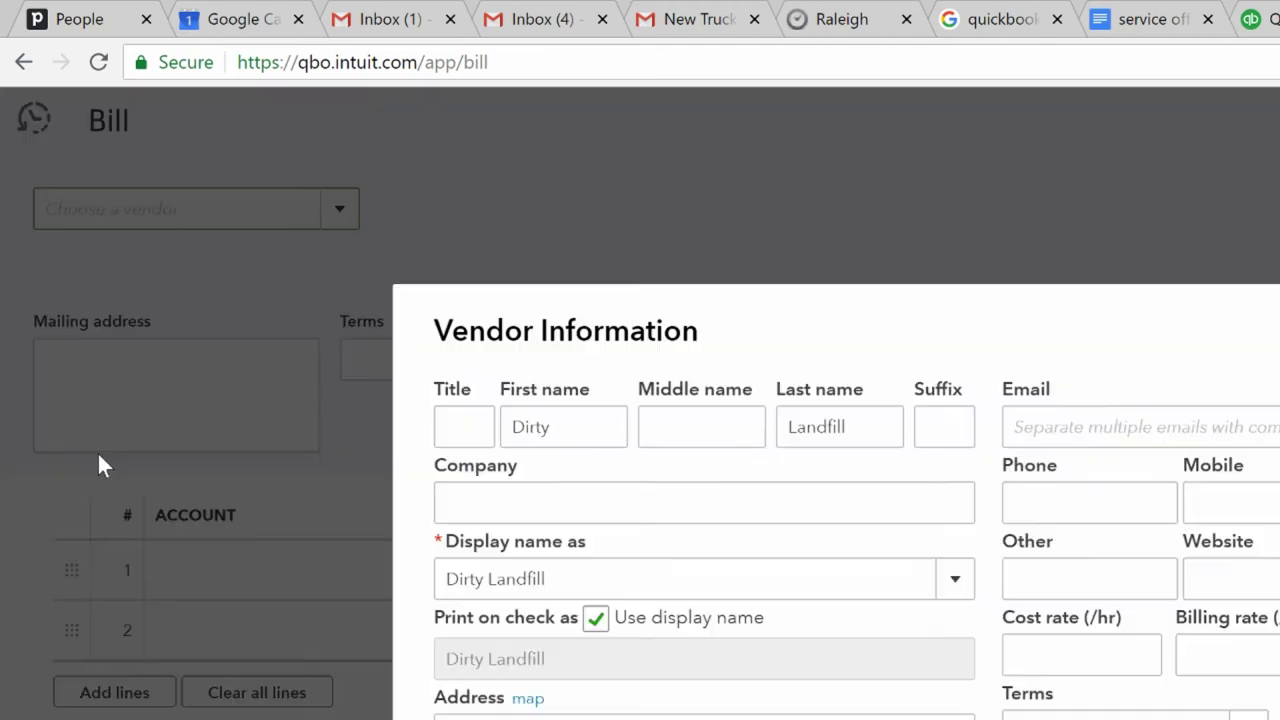
pyautogui.doubleClick(491, 700)
pyautogui.click(520, 717)
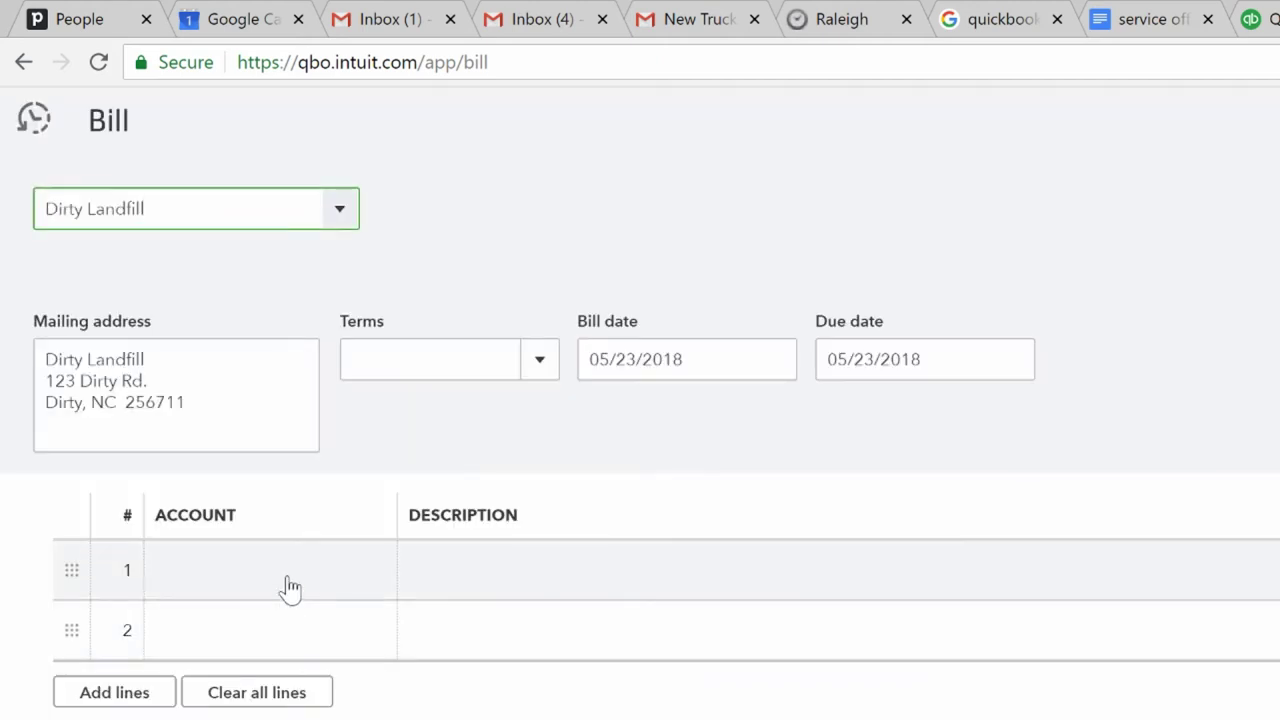
# - Set line 1 of the Dirty Landfill bill to the Disposal Fees account
pyautogui.click(286, 588)
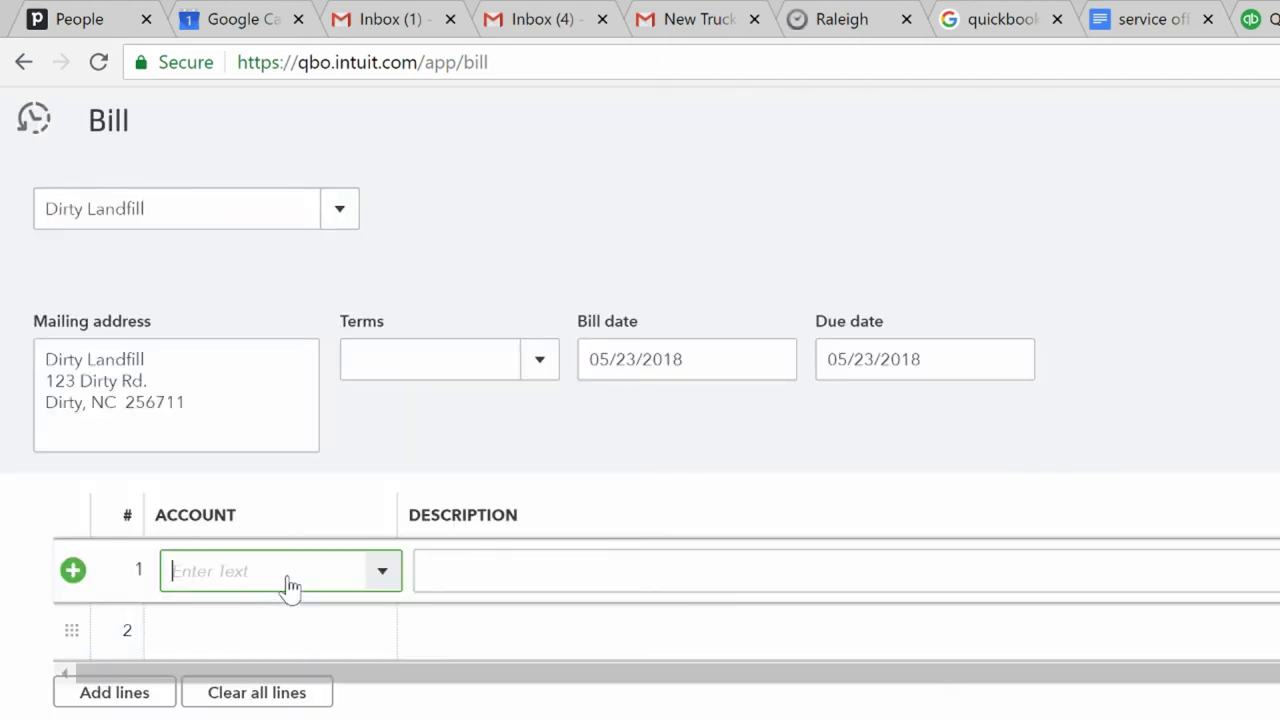
pyautogui.write('disp')
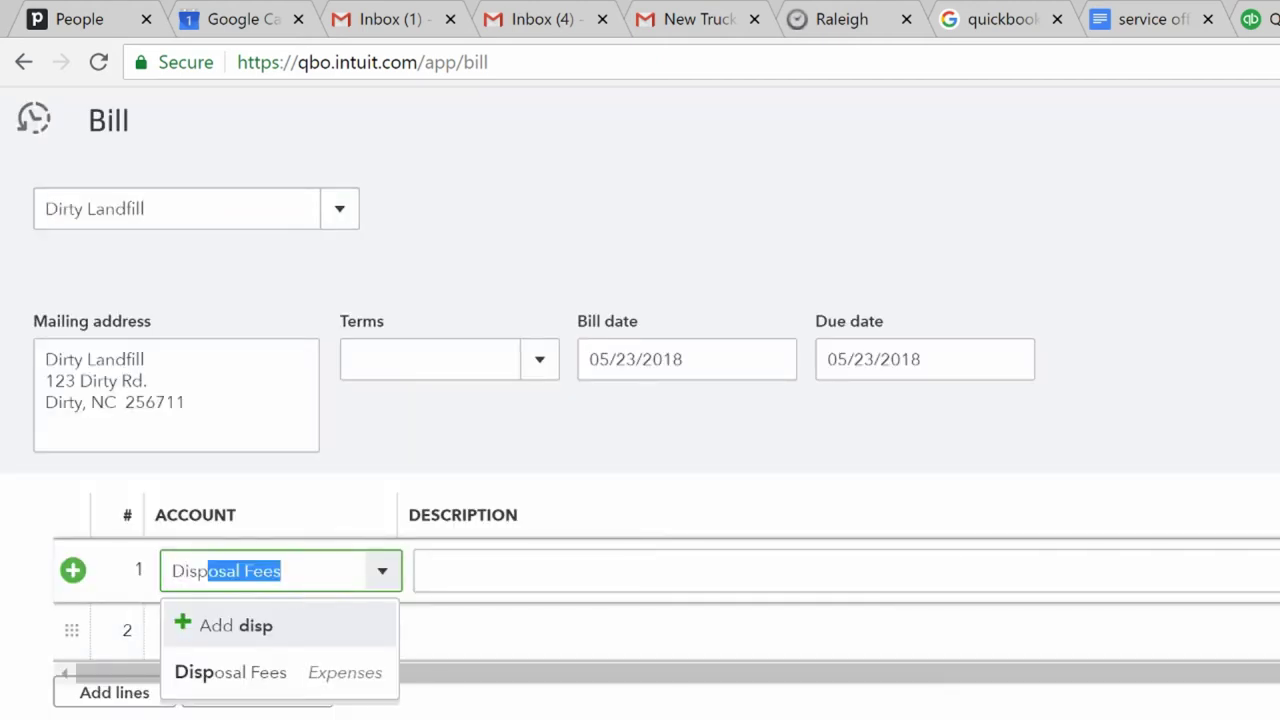
pyautogui.click(296, 672)
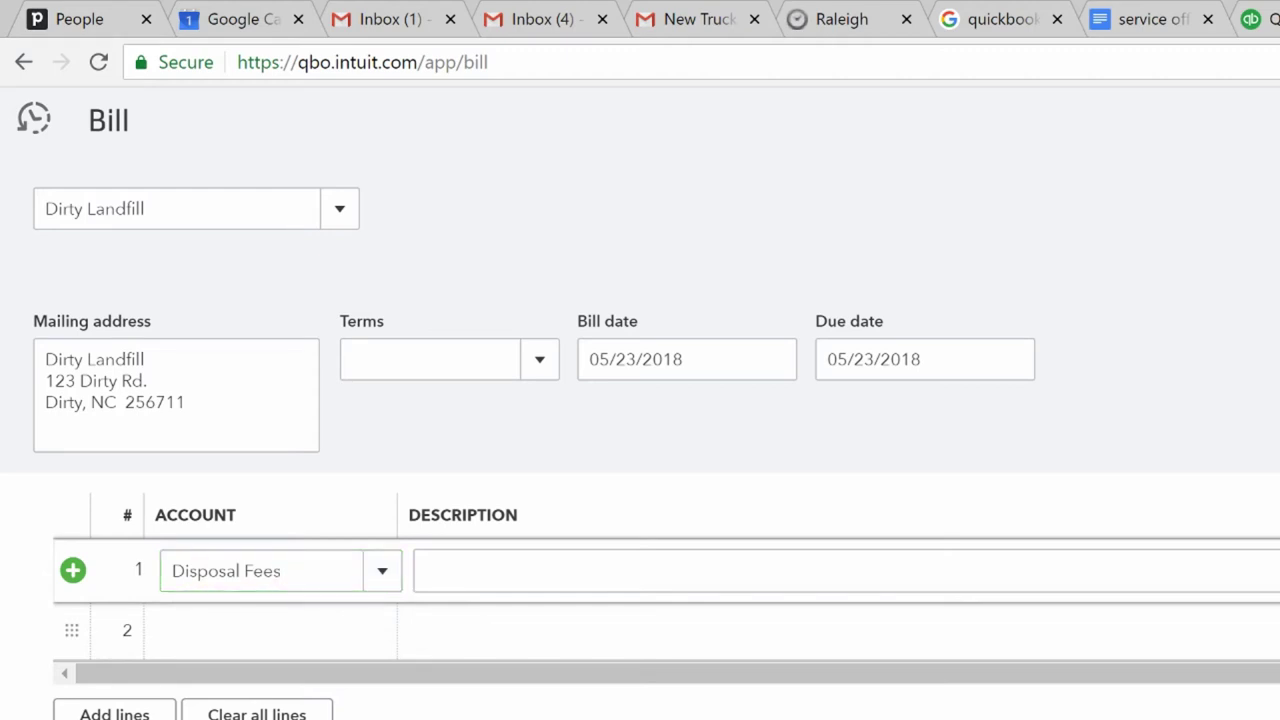
pyautogui.scroll(1, 640, 450)
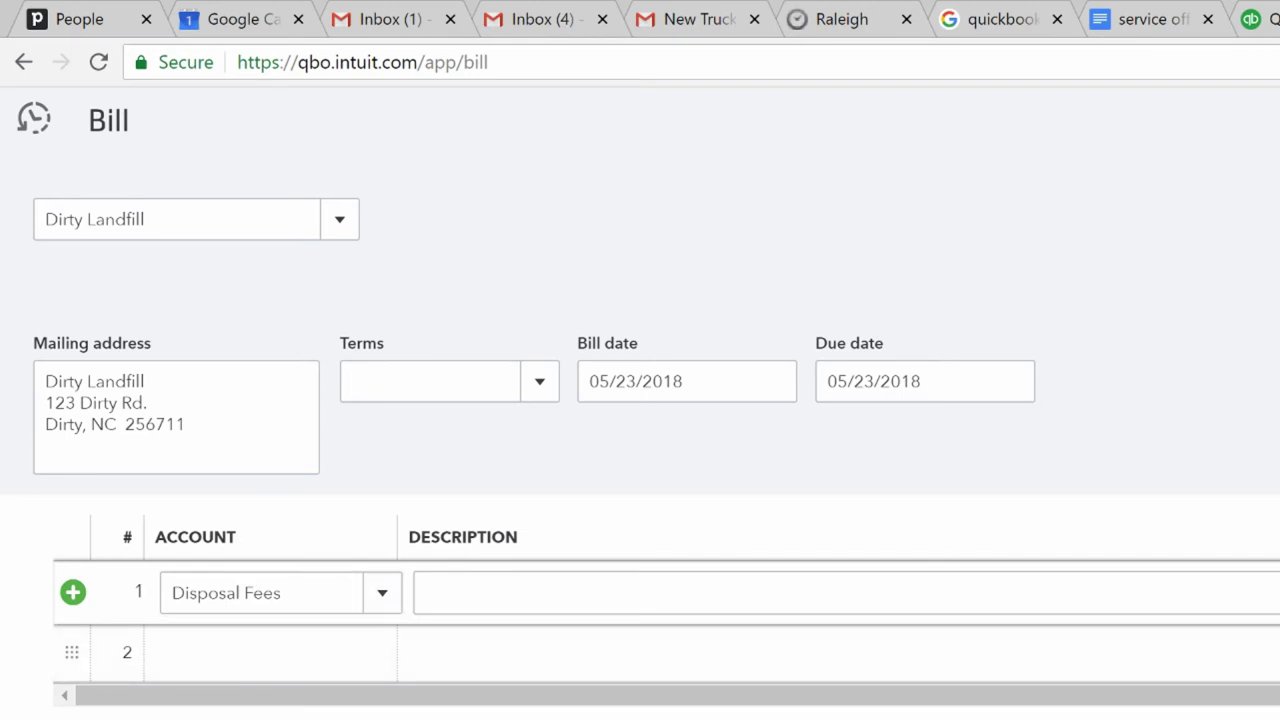
pyautogui.press('Escape')
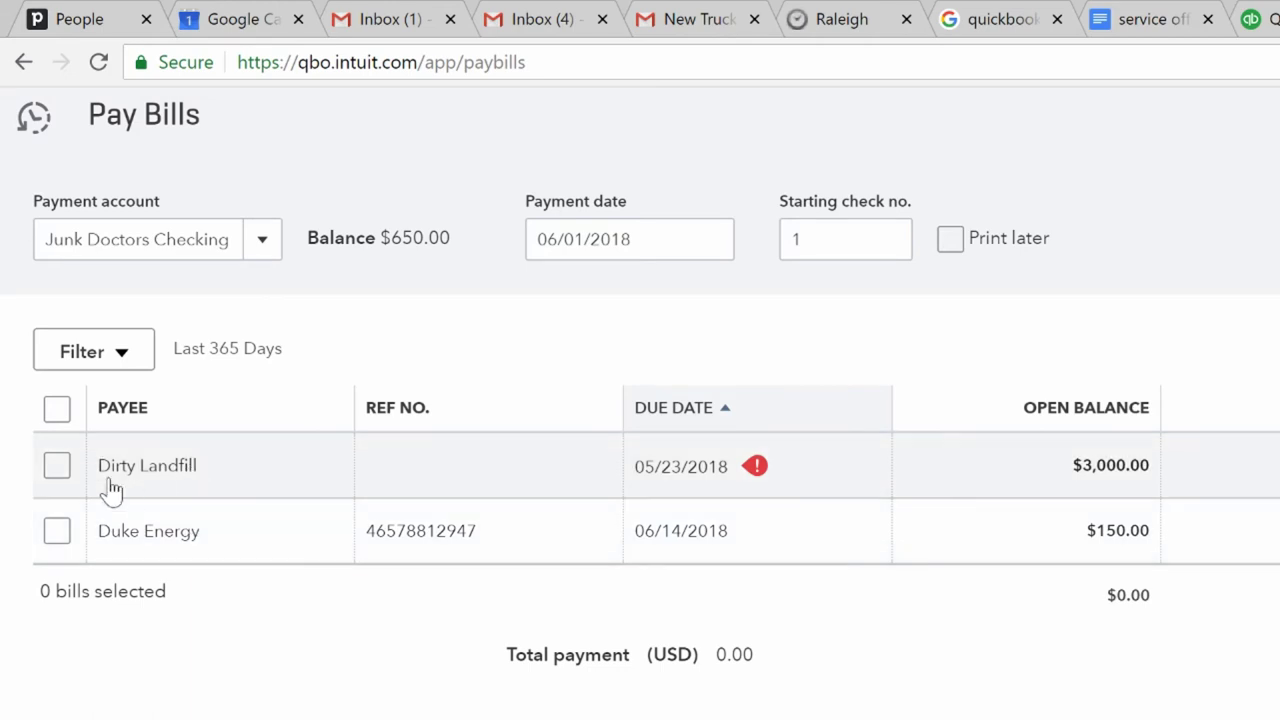
# - Pay the Dirty Landfill and Duke Energy bills from Junk Doctors Checking on 06/01/2018, checks to print later
pyautogui.click(262, 240)
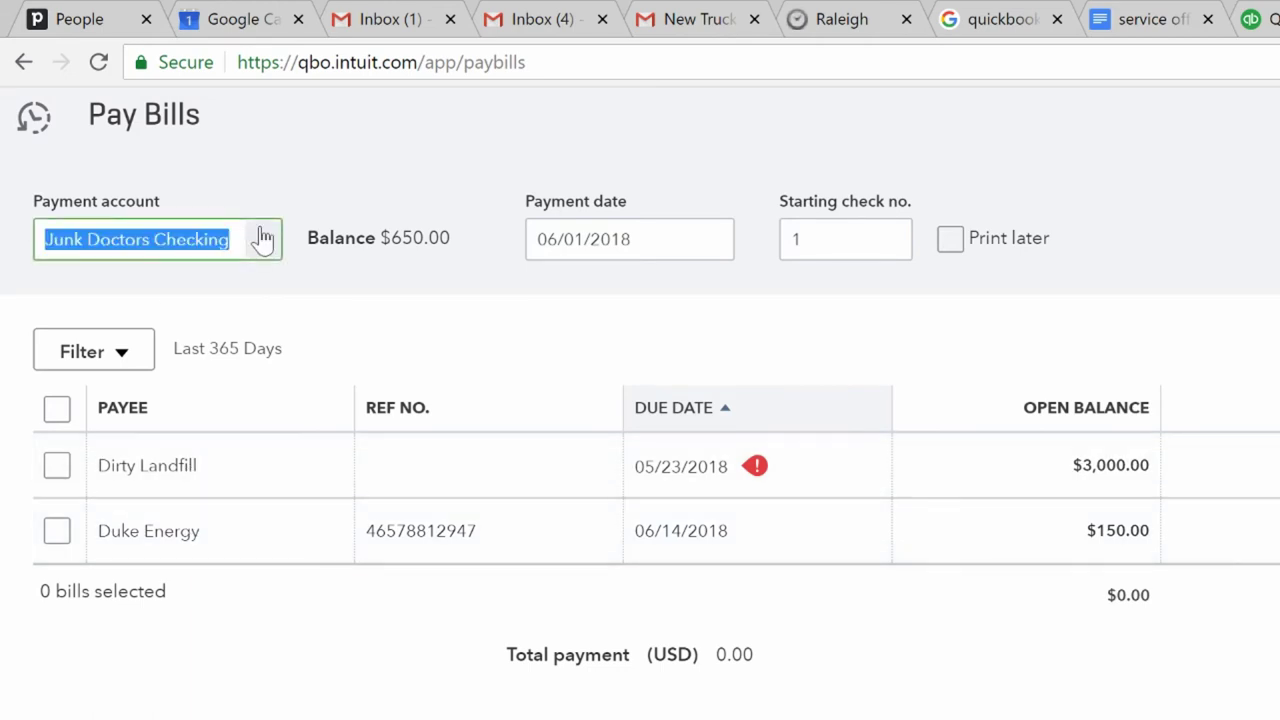
pyautogui.click(262, 240)
pyautogui.click(377, 127)
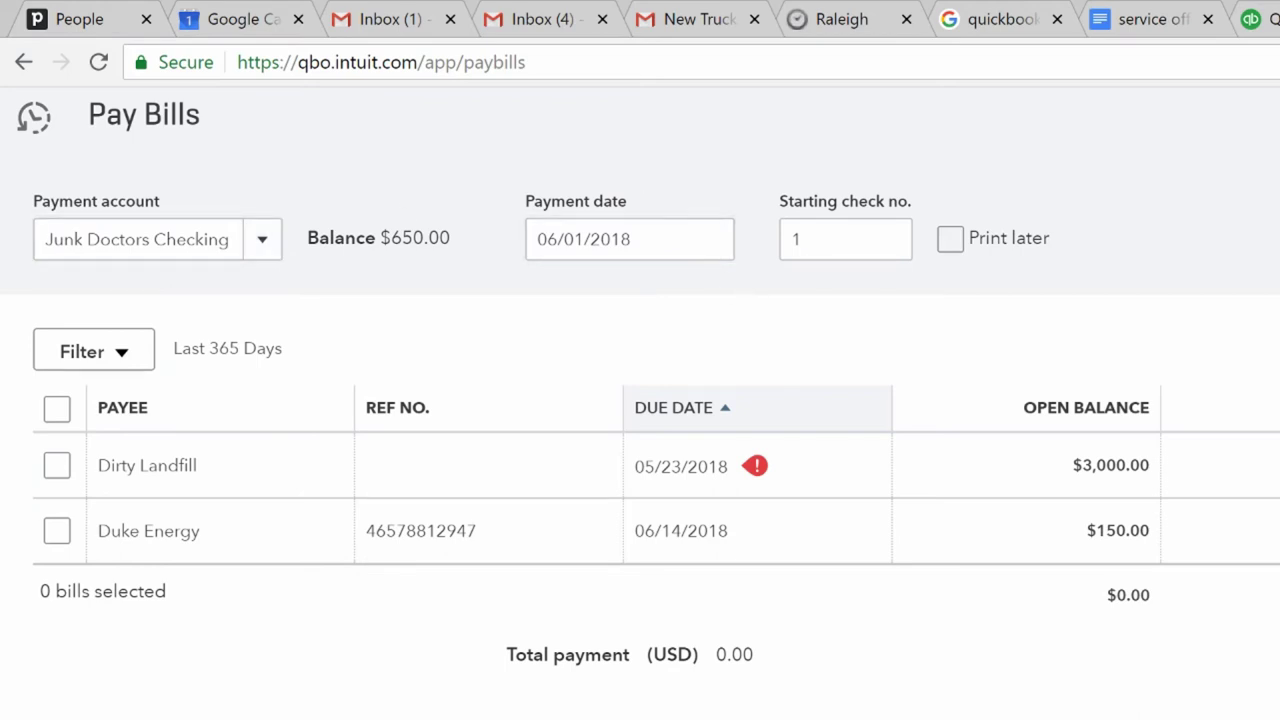
pyautogui.click(721, 250)
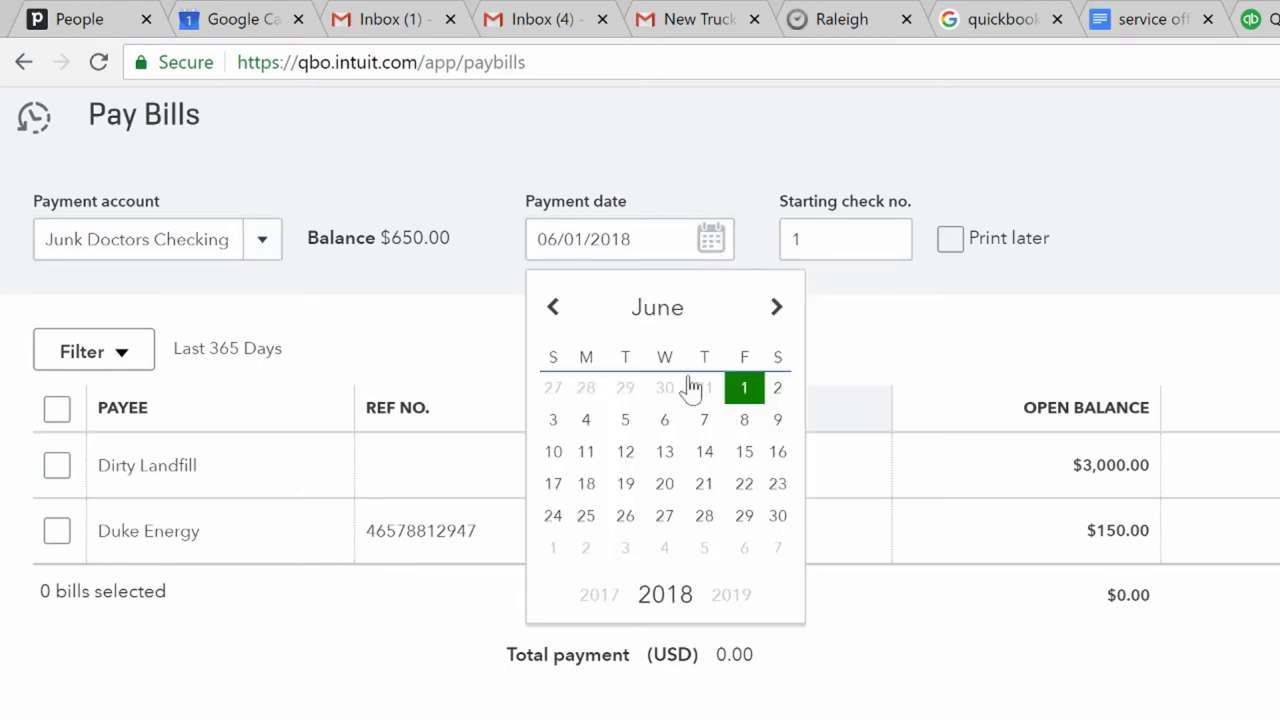
pyautogui.click(744, 389)
pyautogui.press('Tab')
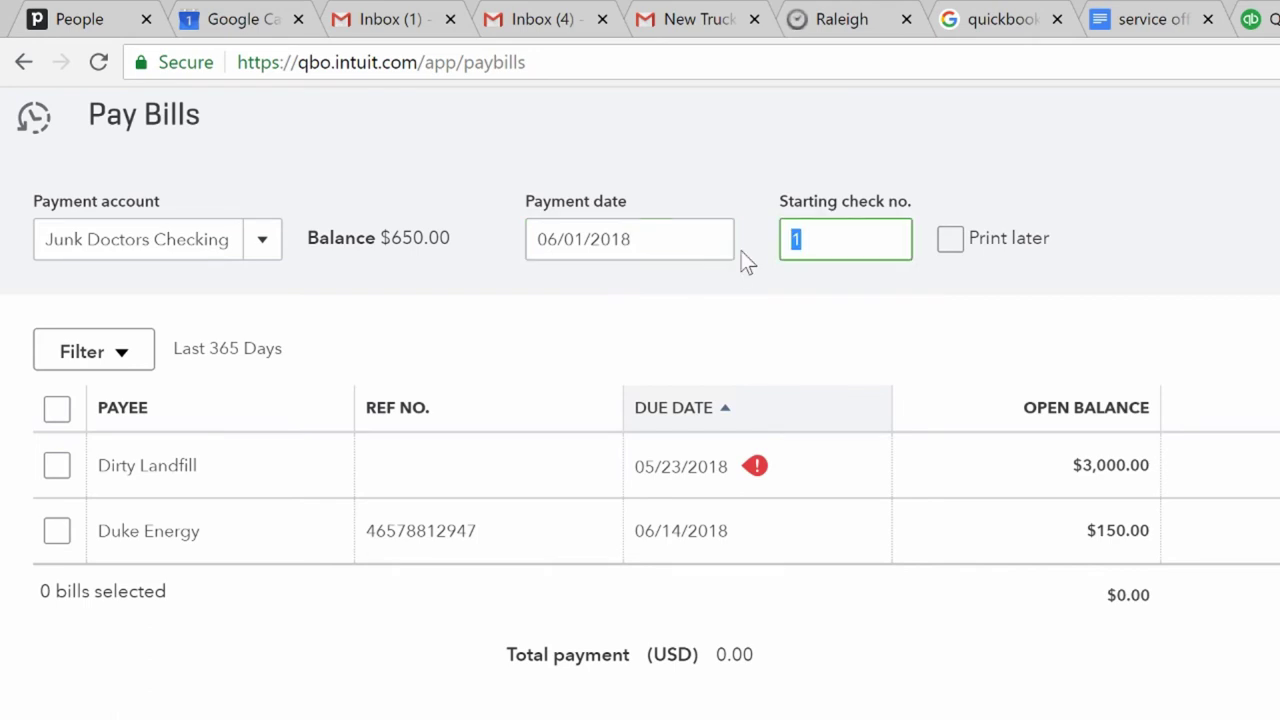
pyautogui.write('1001')
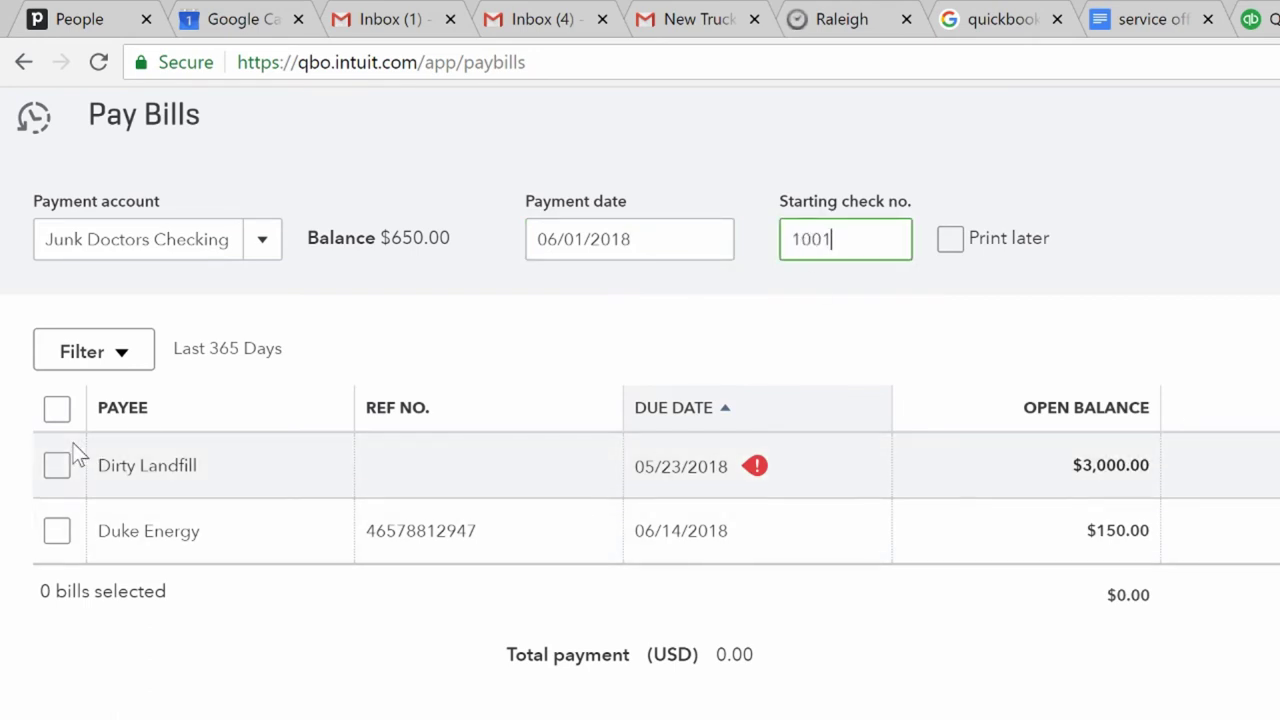
pyautogui.click(57, 466)
pyautogui.click(56, 528)
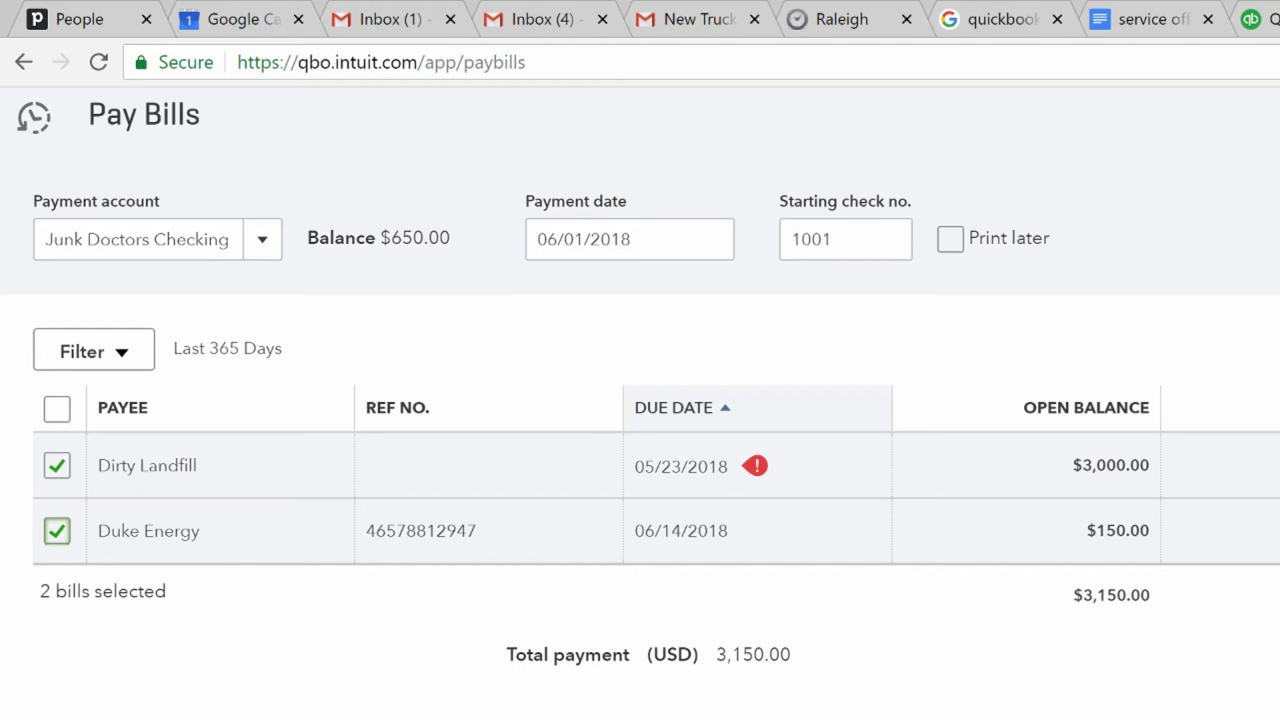
pyautogui.click(950, 238)
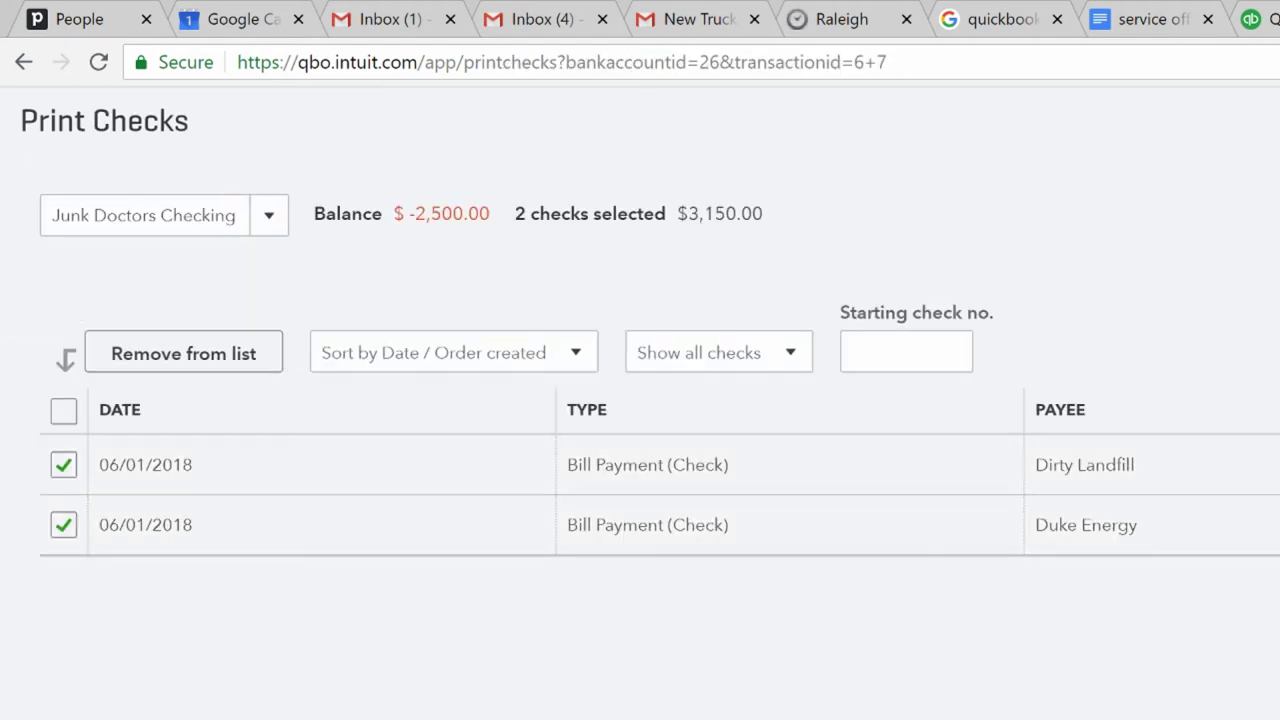
# - Enter 1001 as the starting check number for the check run
pyautogui.click(906, 351)
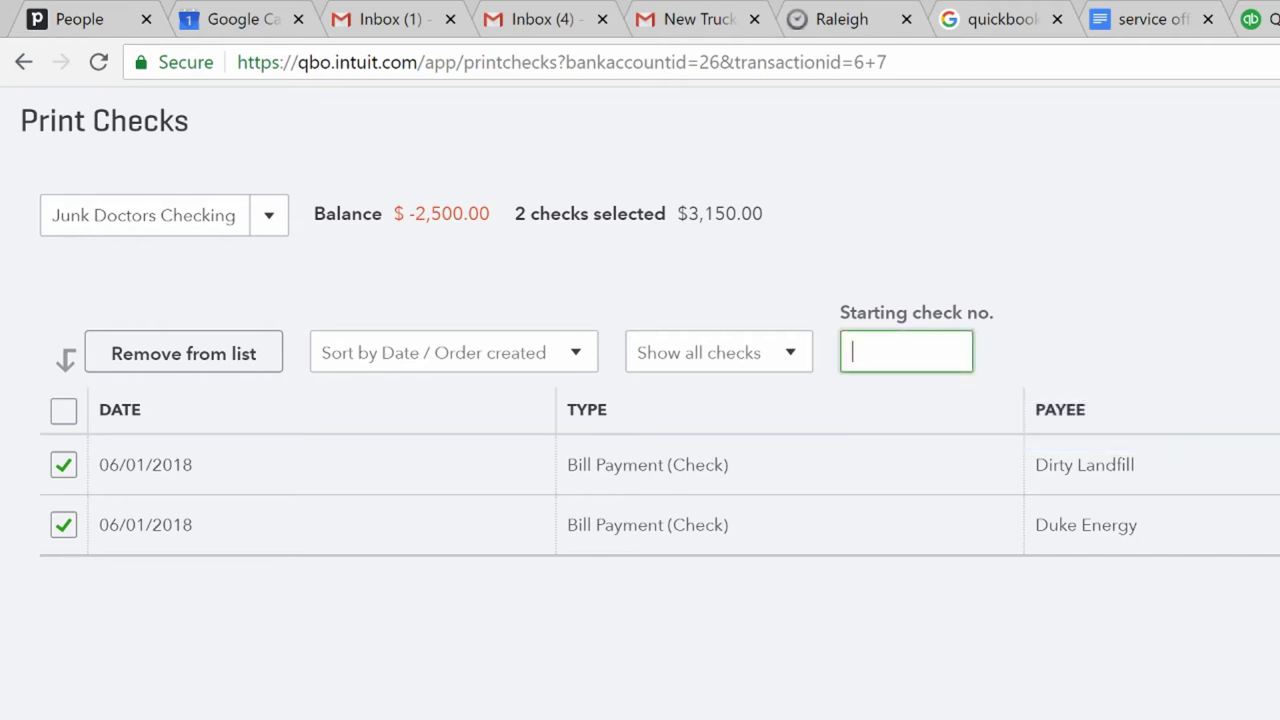
pyautogui.write('1001')
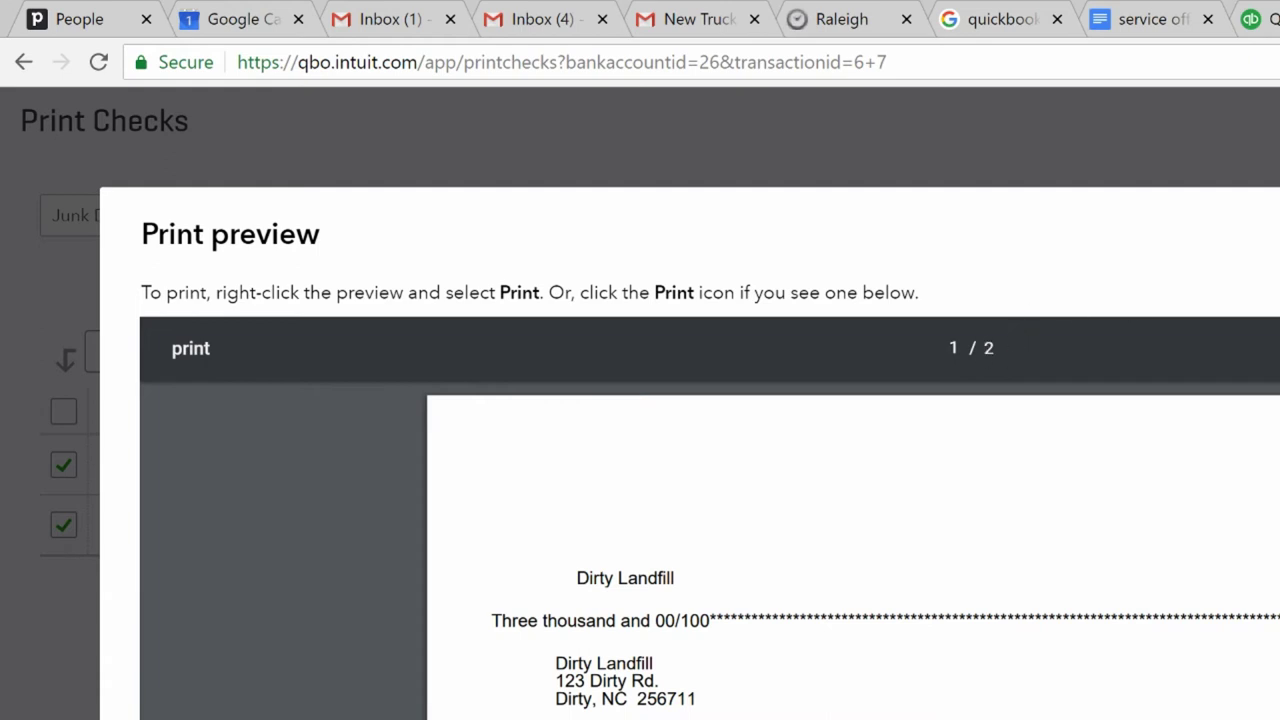
# - Cancel the browser print dialog and close the check print preview
pyautogui.hotkey('ctrl', 'p')
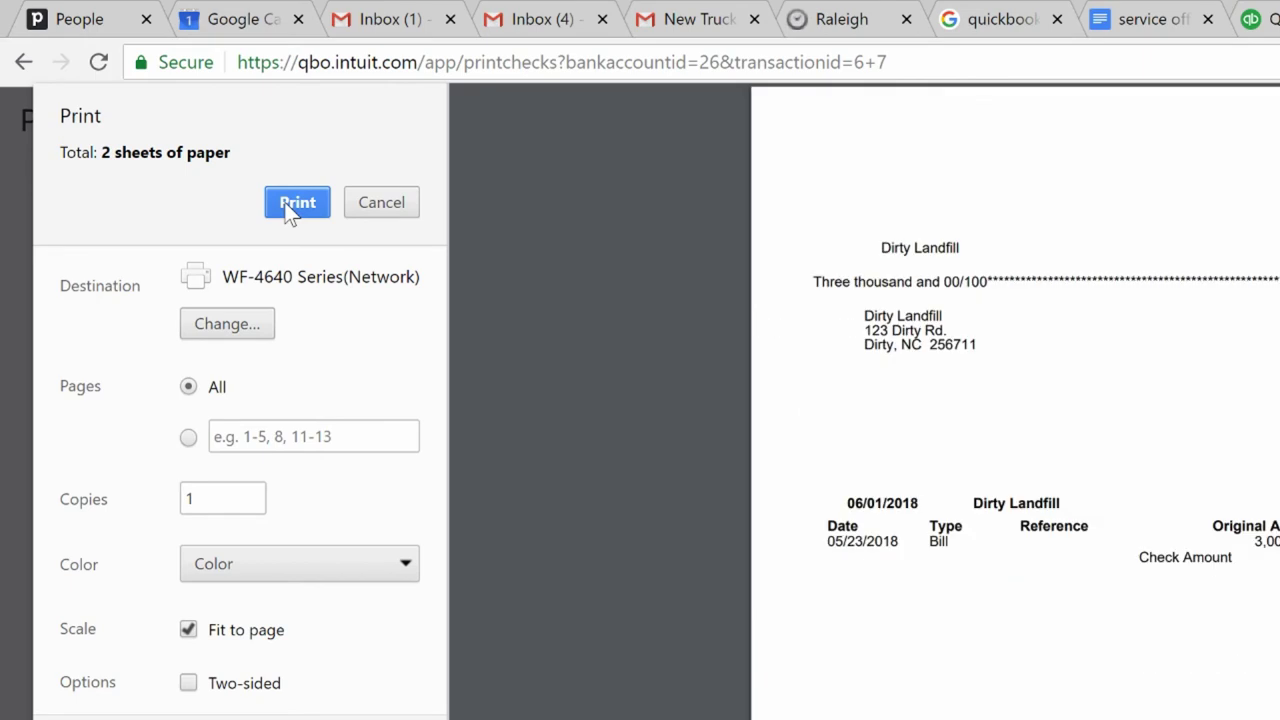
pyautogui.click(399, 205)
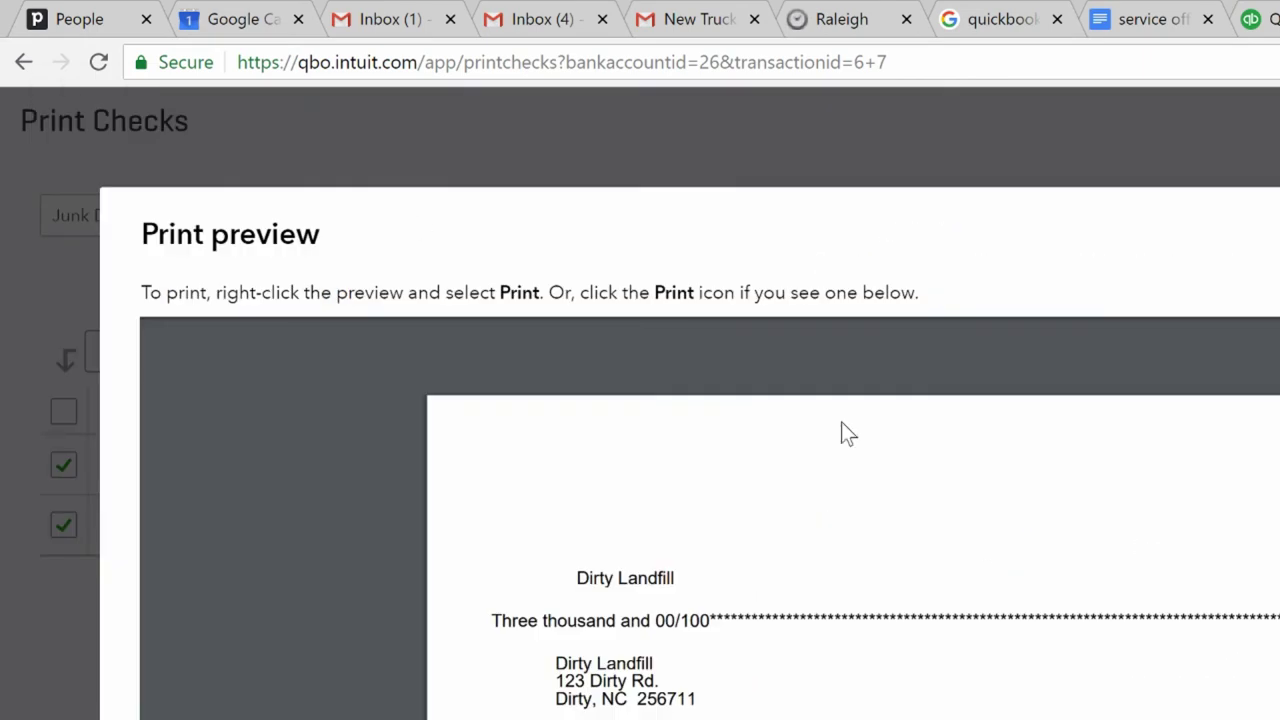
pyautogui.press('Escape')
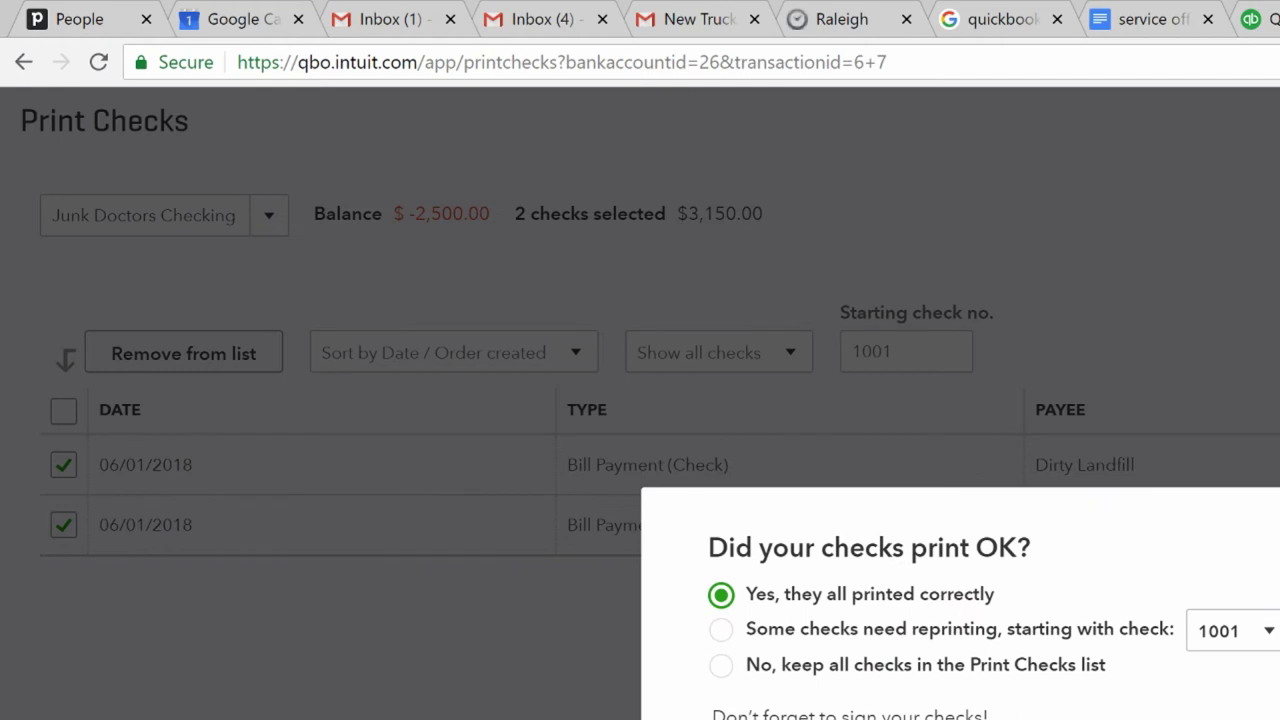
# - Confirm that all checks printed correctly and finish the check run
pyautogui.click(722, 630)
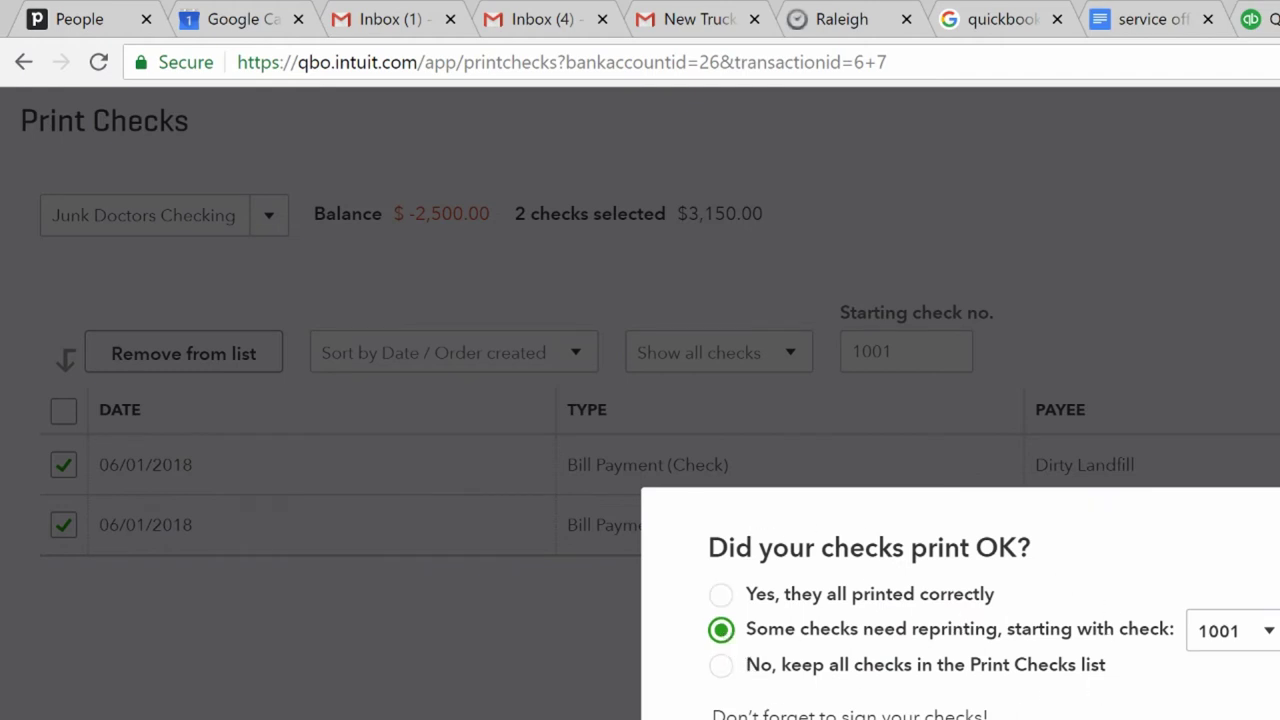
pyautogui.click(1266, 640)
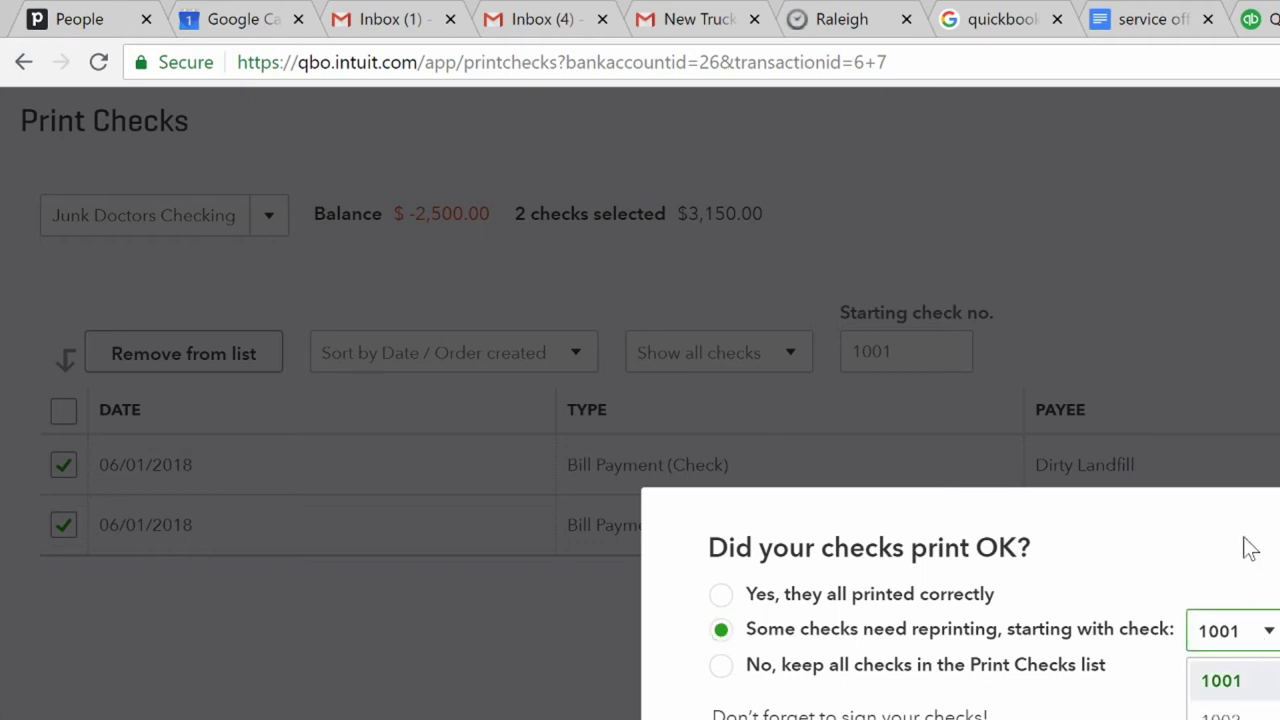
pyautogui.click(1249, 554)
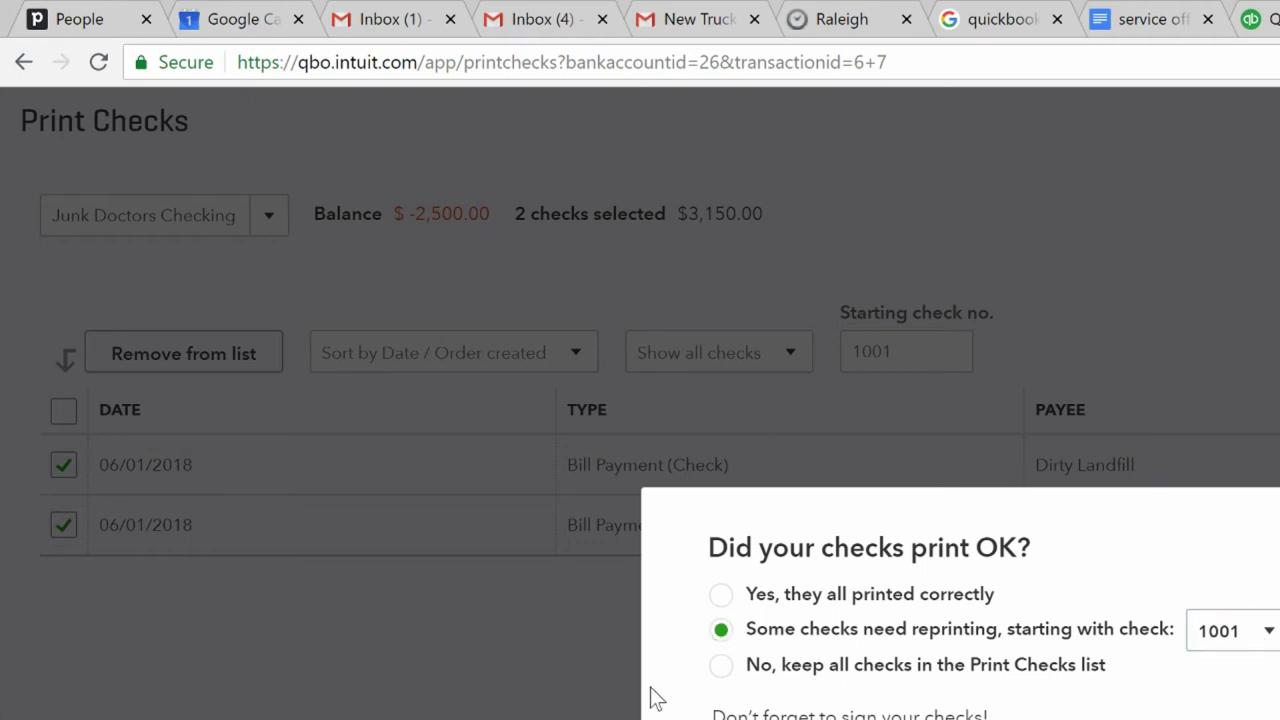
pyautogui.click(721, 666)
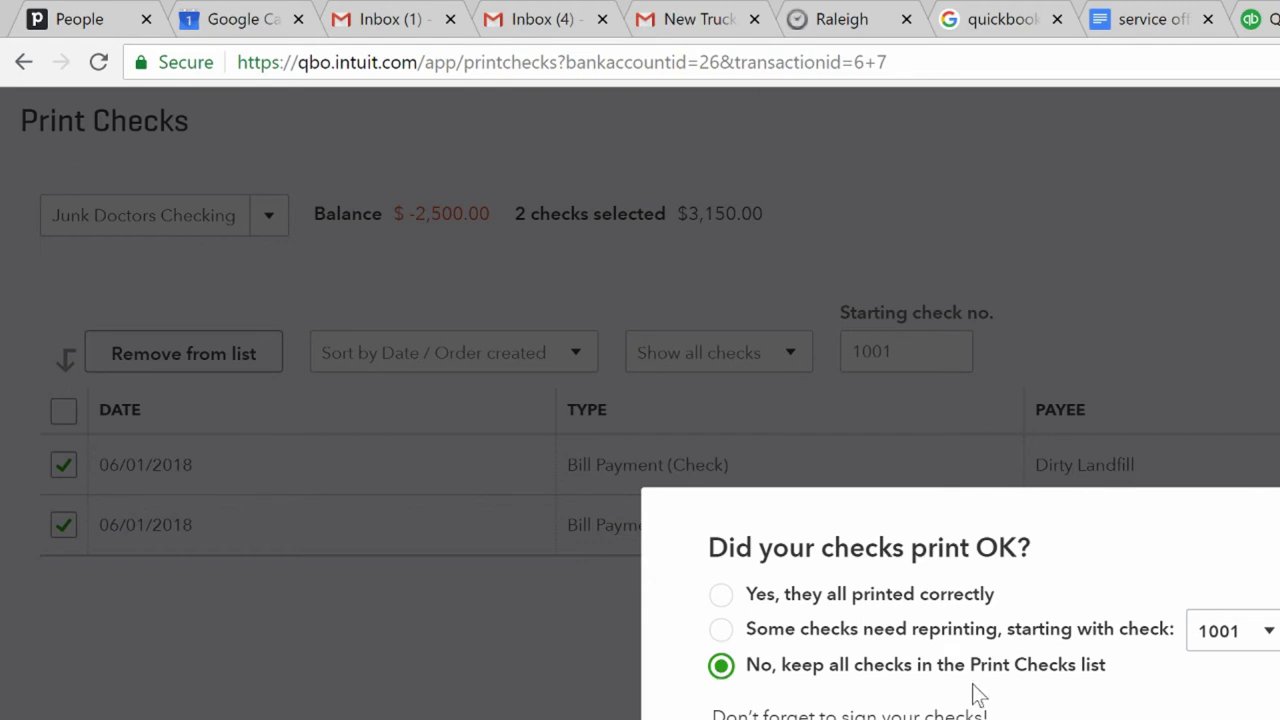
pyautogui.click(720, 595)
pyautogui.press('Return')
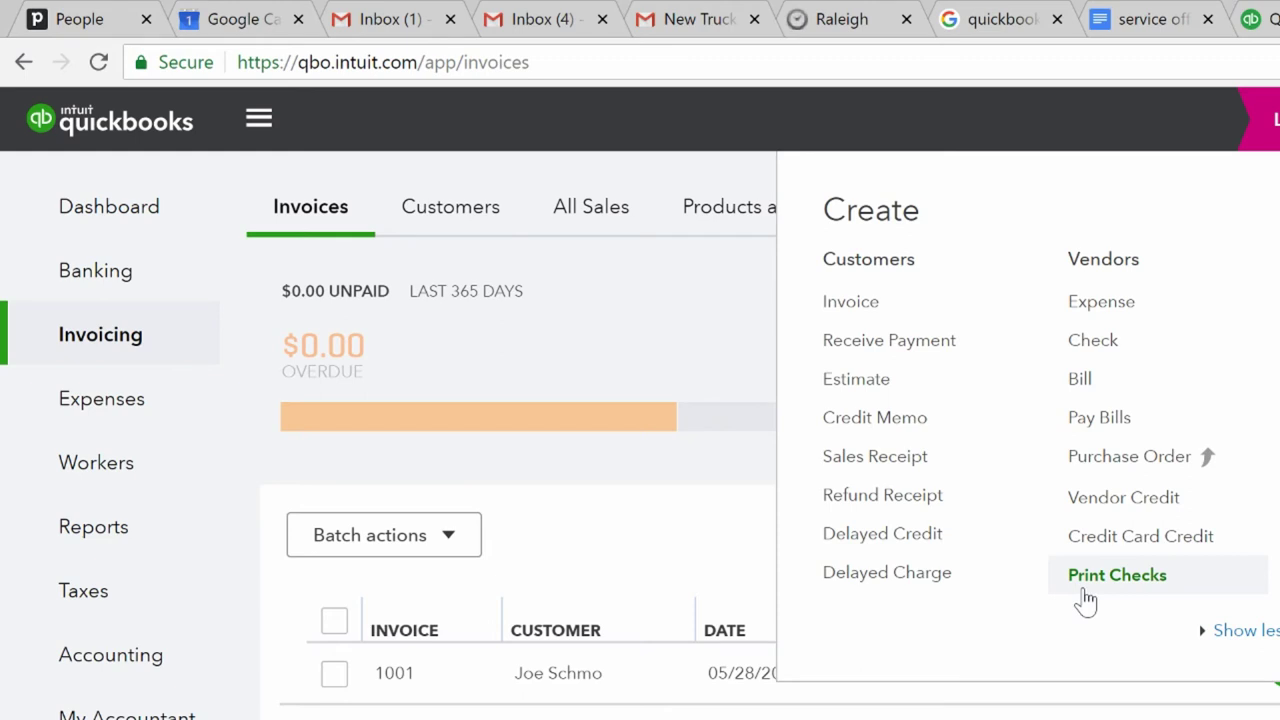
# - Dismiss the new-transactions menu and go to the Reports page
pyautogui.click(1085, 598)
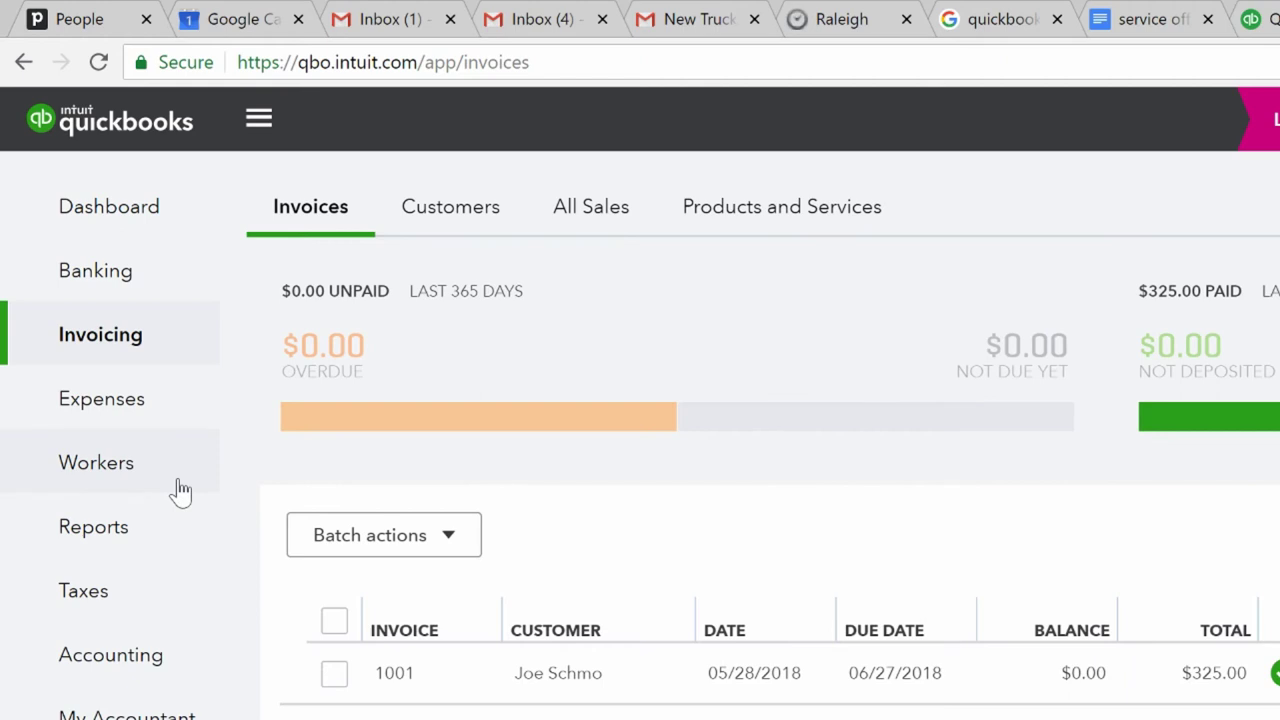
pyautogui.click(115, 522)
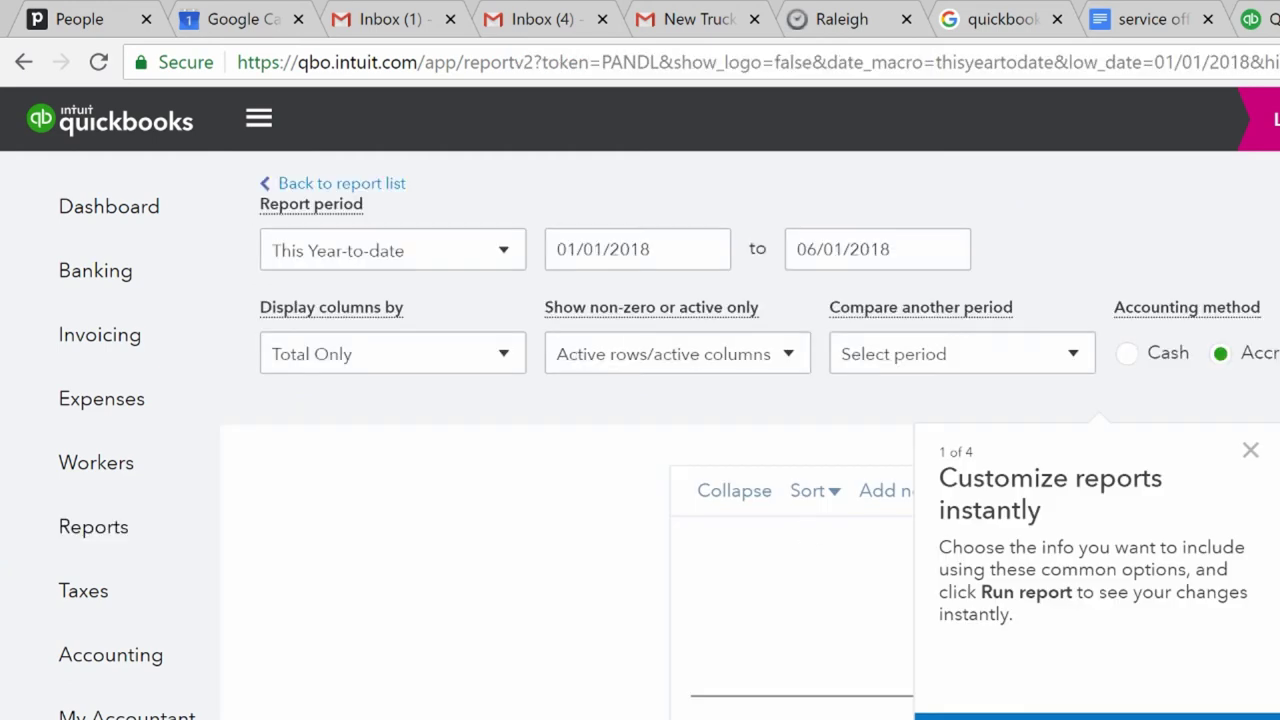
# - Change the Profit and Loss report period to This Year, 01/01/2018 to 12/31/2018
pyautogui.click(1252, 453)
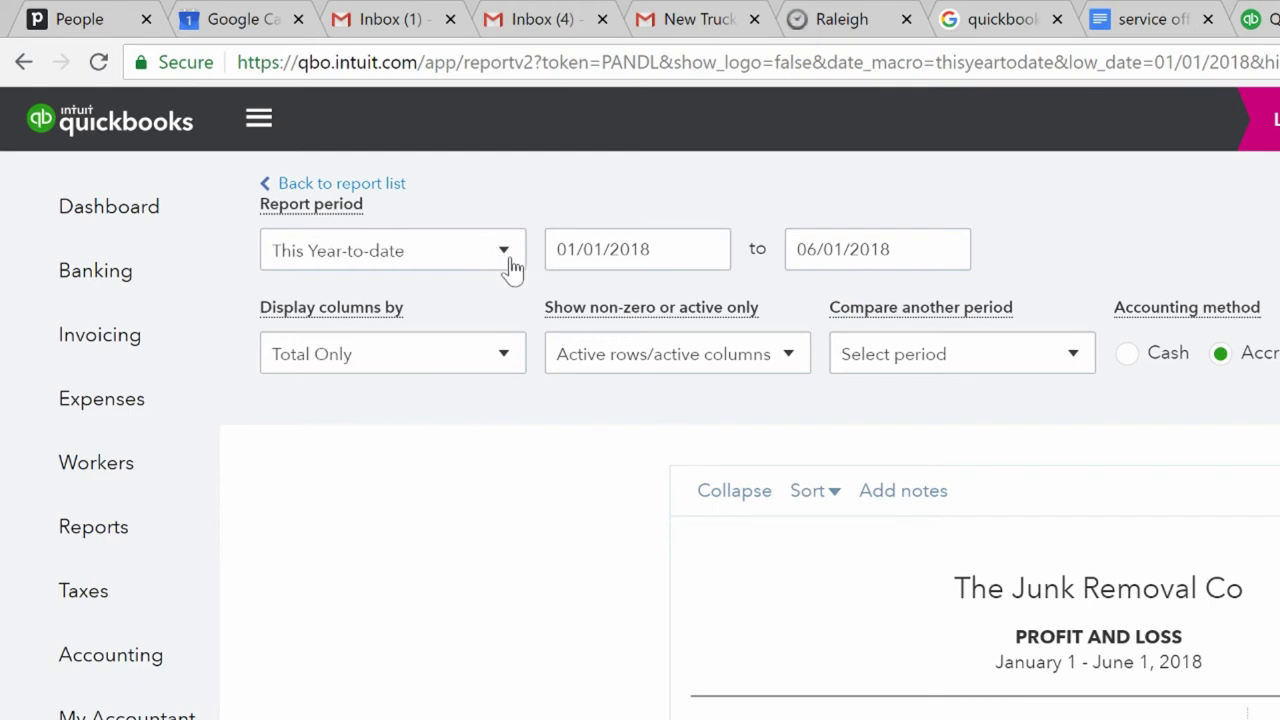
pyautogui.click(506, 262)
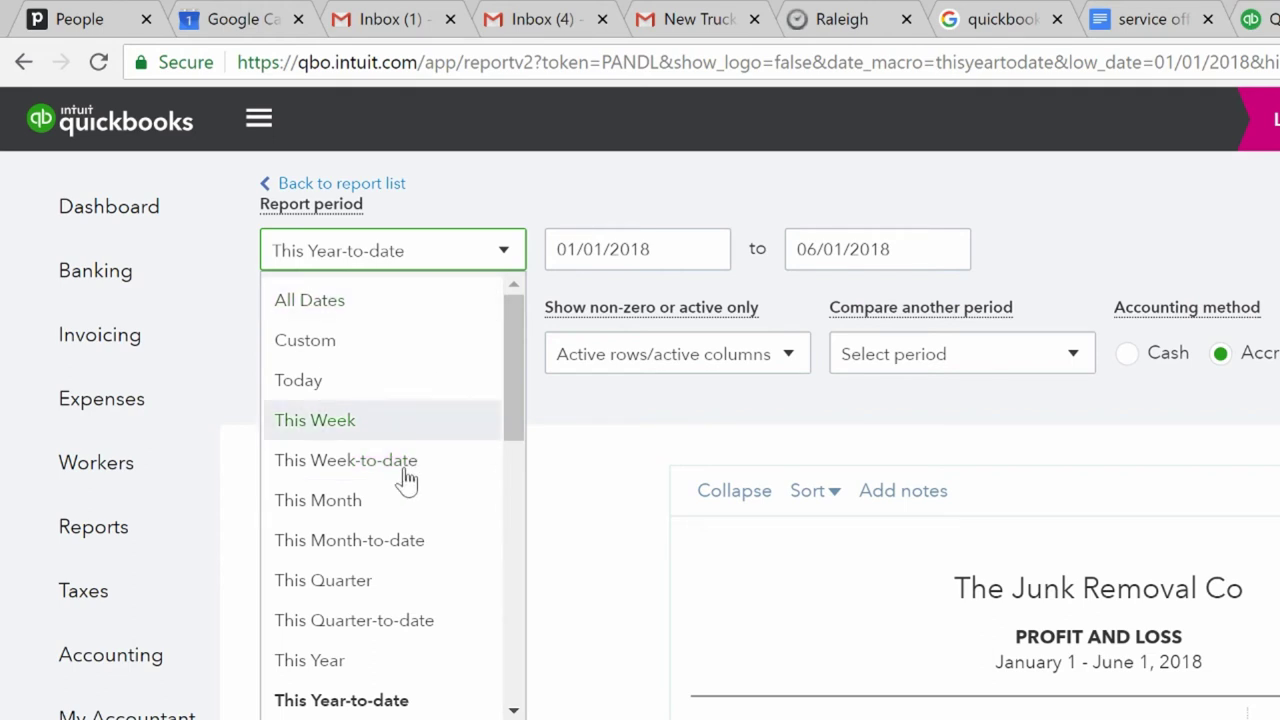
pyautogui.click(440, 512)
pyautogui.click(527, 564)
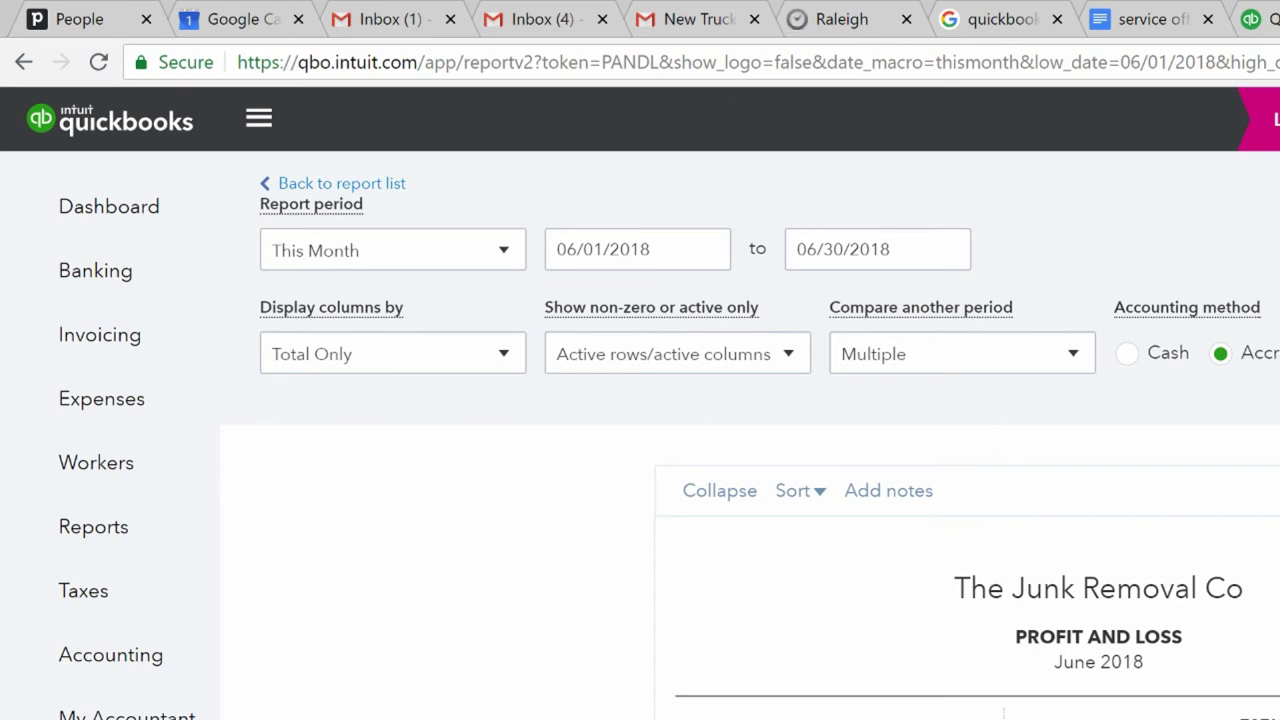
pyautogui.click(517, 246)
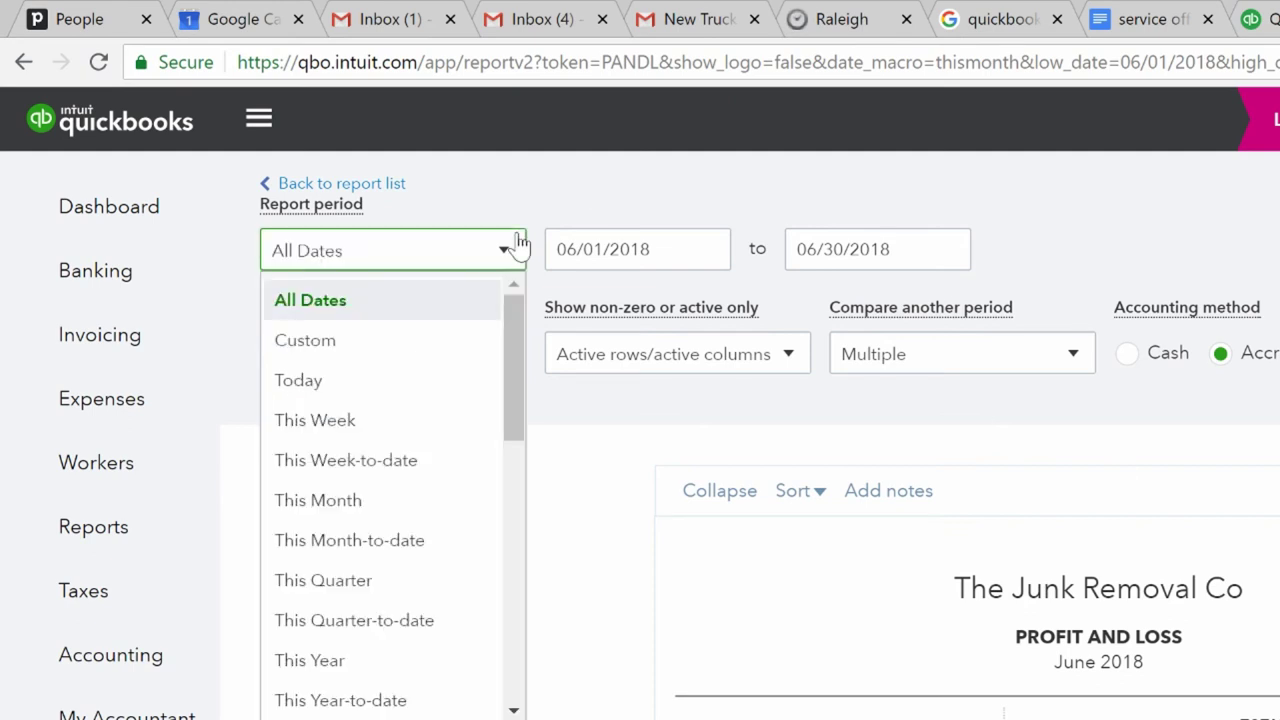
pyautogui.click(370, 664)
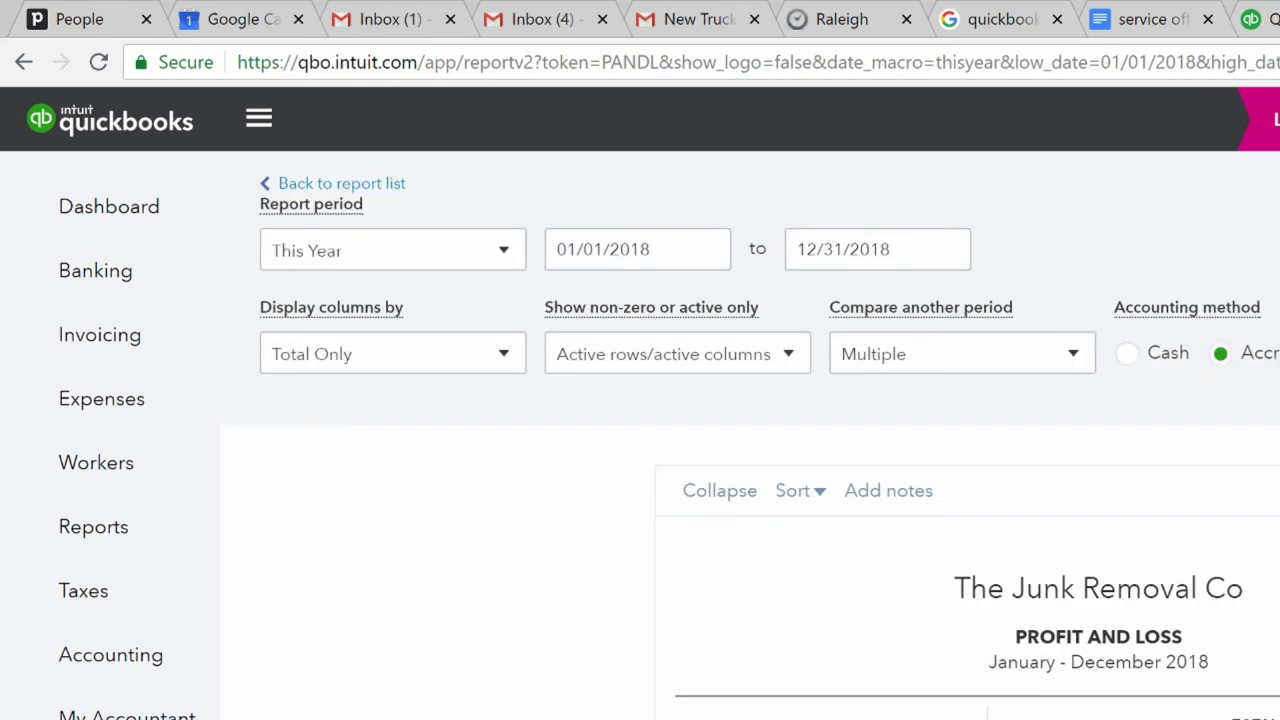
pyautogui.scroll(-1, 750, 435)
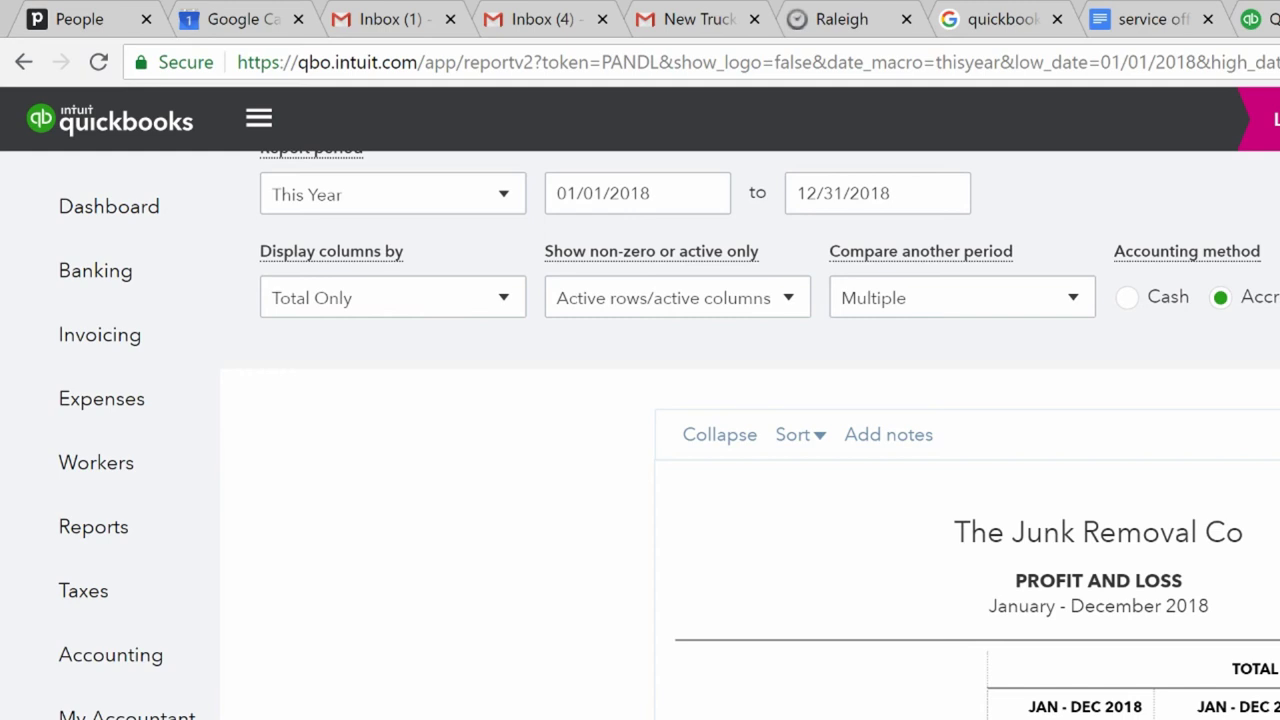
pyautogui.scroll(1, 750, 435)
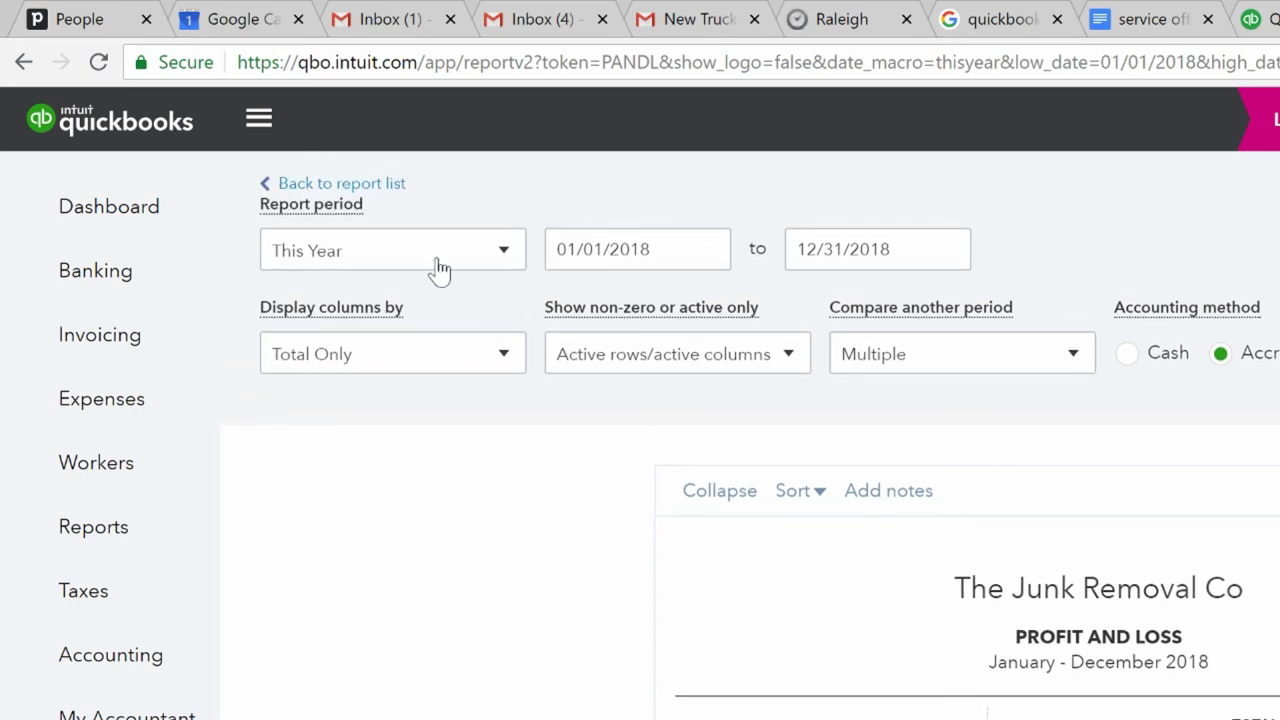
# - Back in the report list, search 'statem' and open the Statement of Cash Flows
pyautogui.click(352, 185)
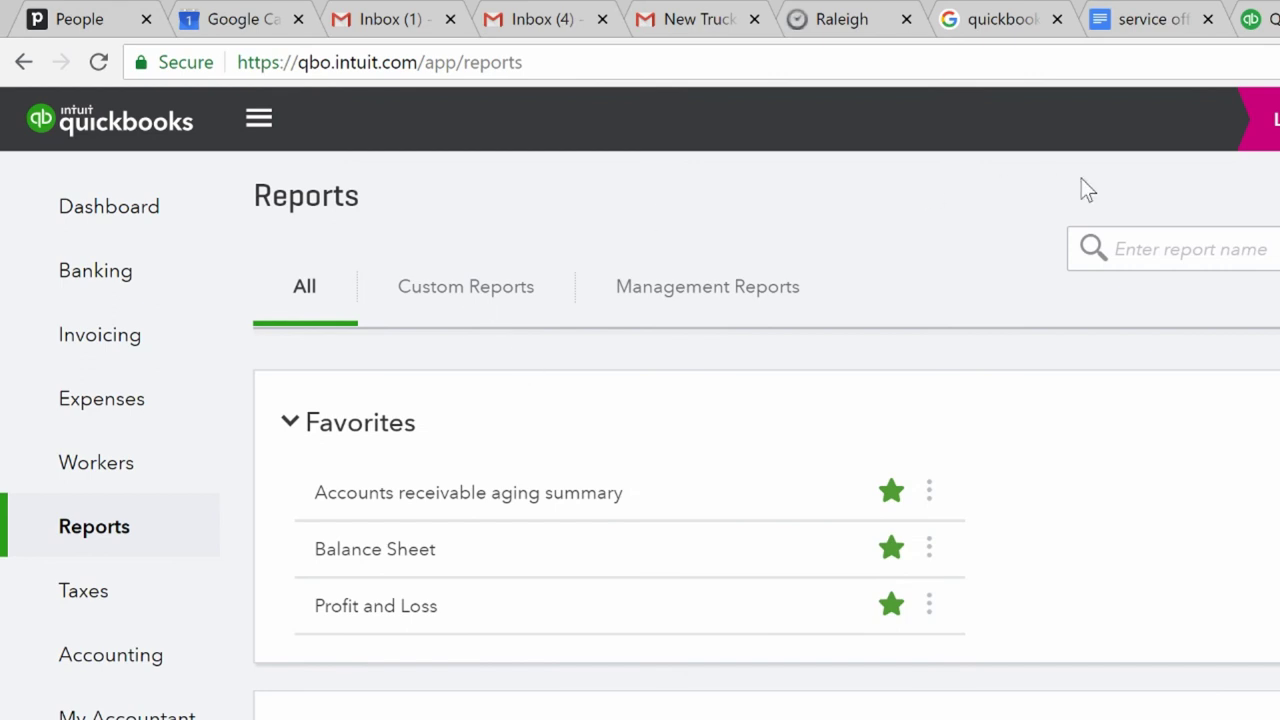
pyautogui.click(1180, 249)
pyautogui.write('state')
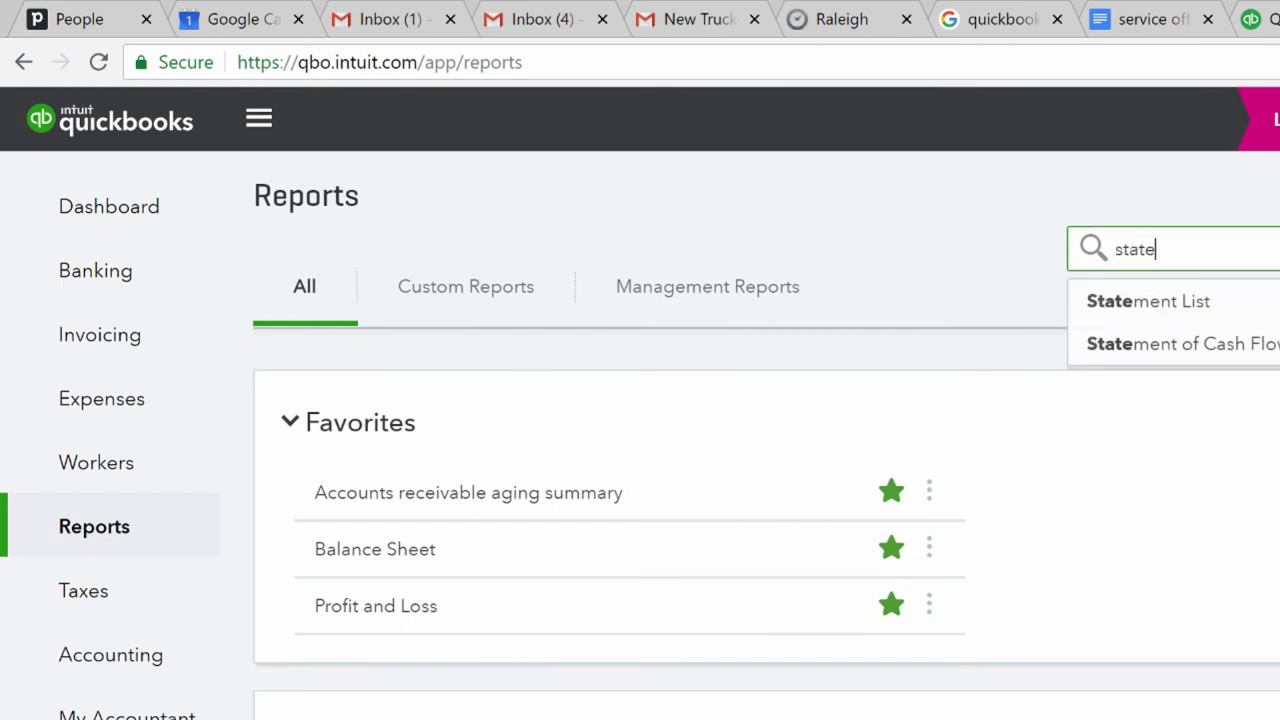
pyautogui.write('m')
pyautogui.click(1179, 354)
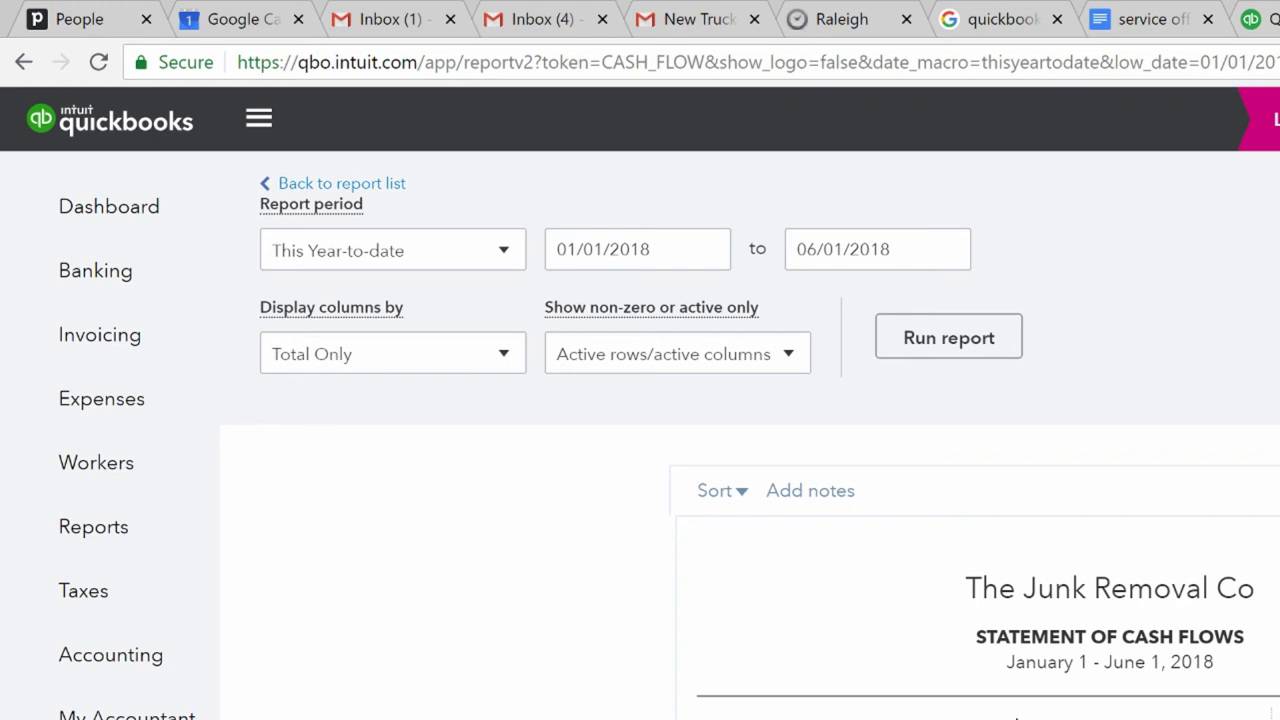
# - Open the Balance Sheet from Favorites, scroll through it, and return to the reports list
pyautogui.moveTo(1115, 580)
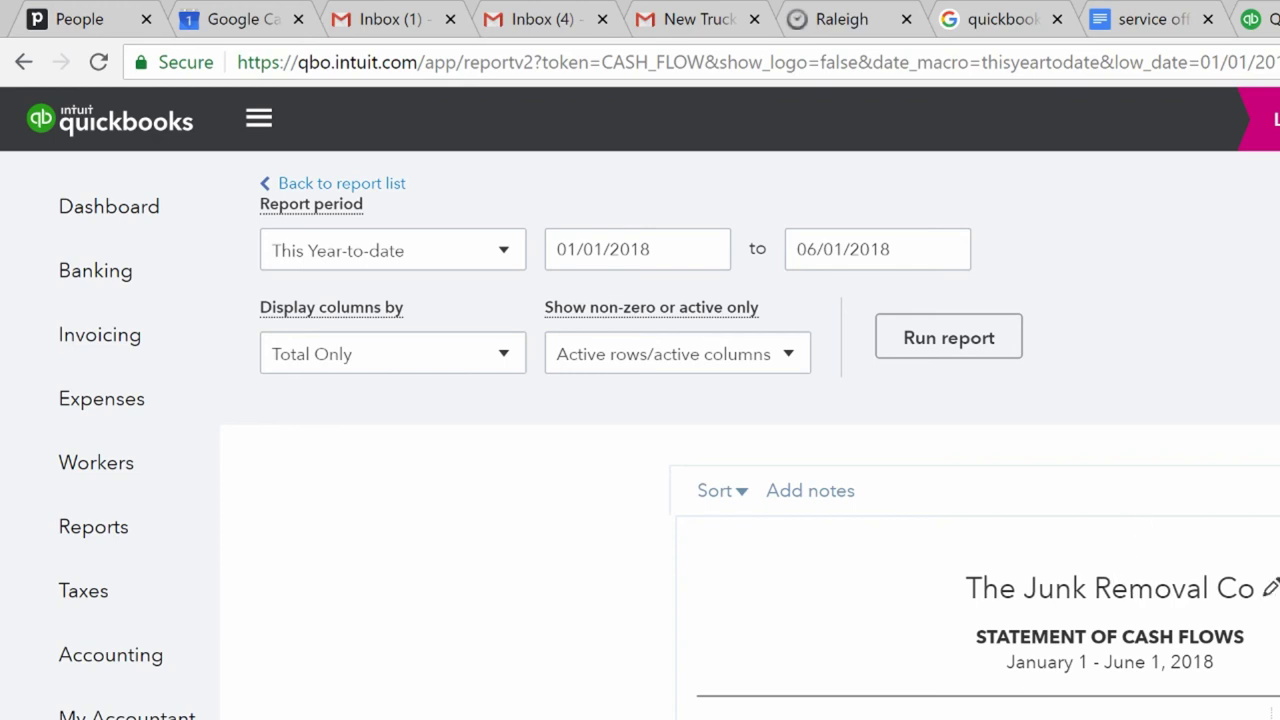
pyautogui.click(381, 187)
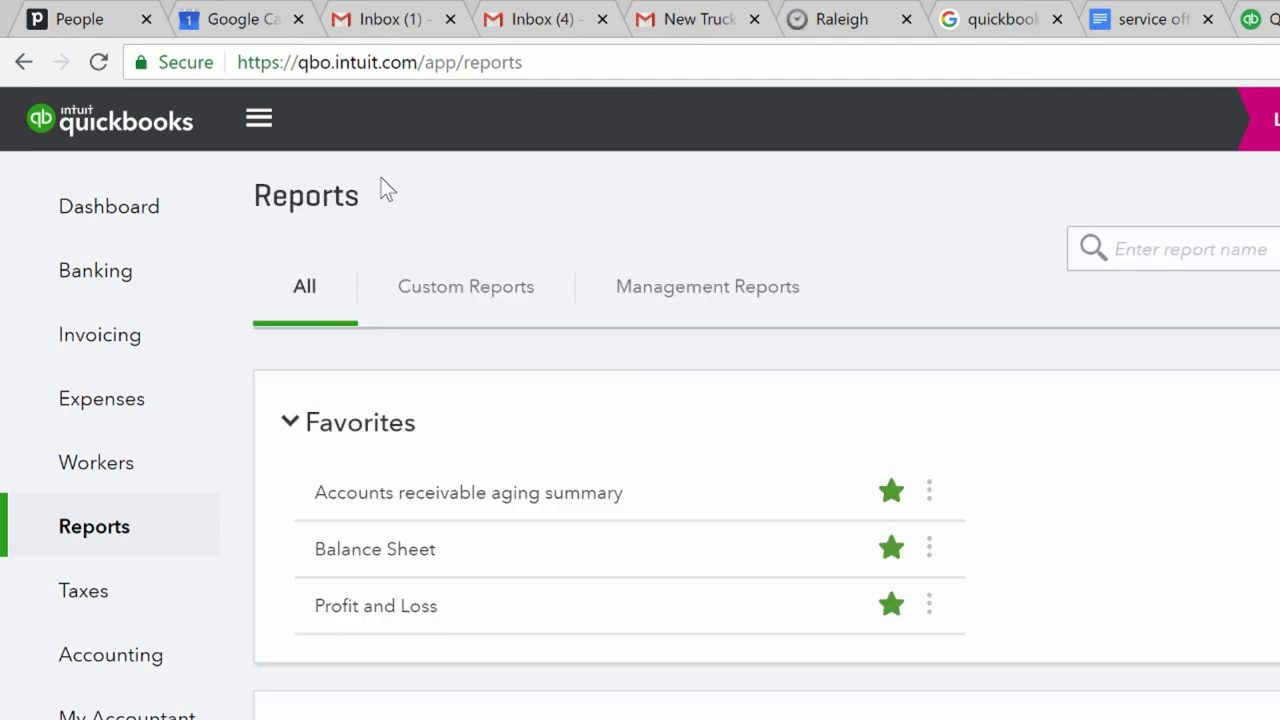
pyautogui.click(397, 558)
pyautogui.scroll(-3, 396, 555)
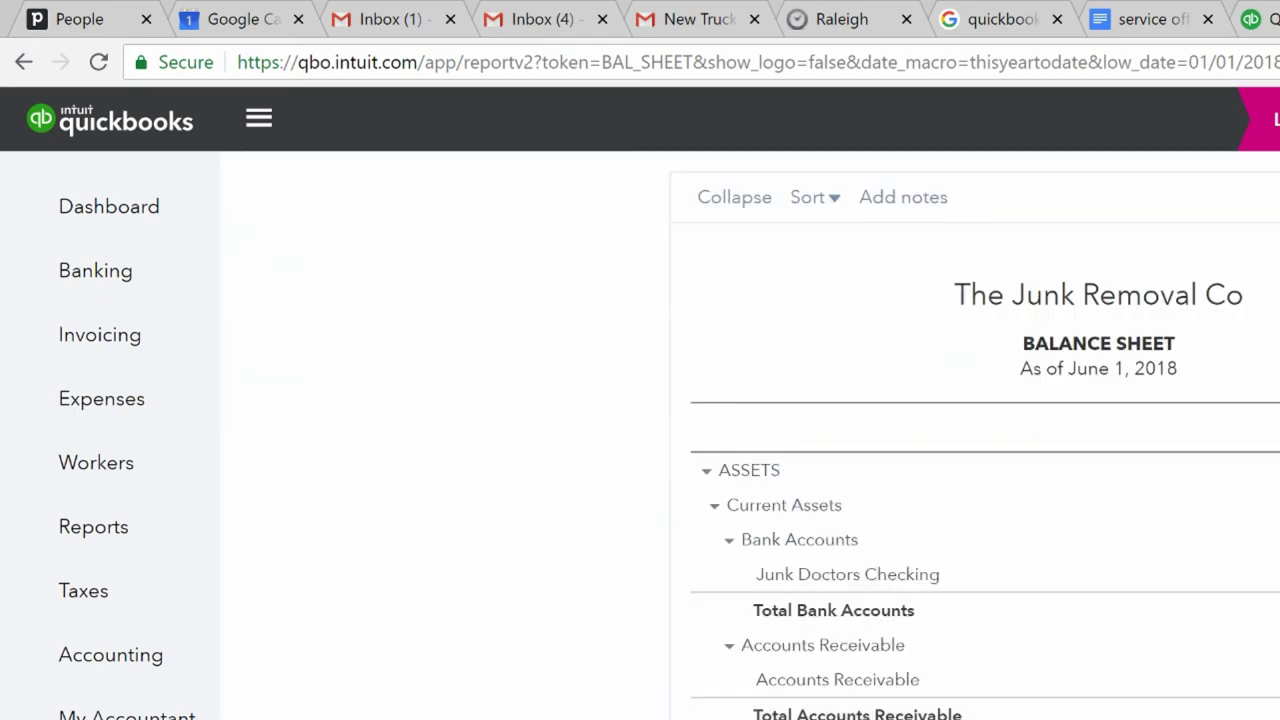
pyautogui.scroll(-2, 750, 430)
pyautogui.scroll(4, 750, 430)
pyautogui.scroll(-3, 750, 430)
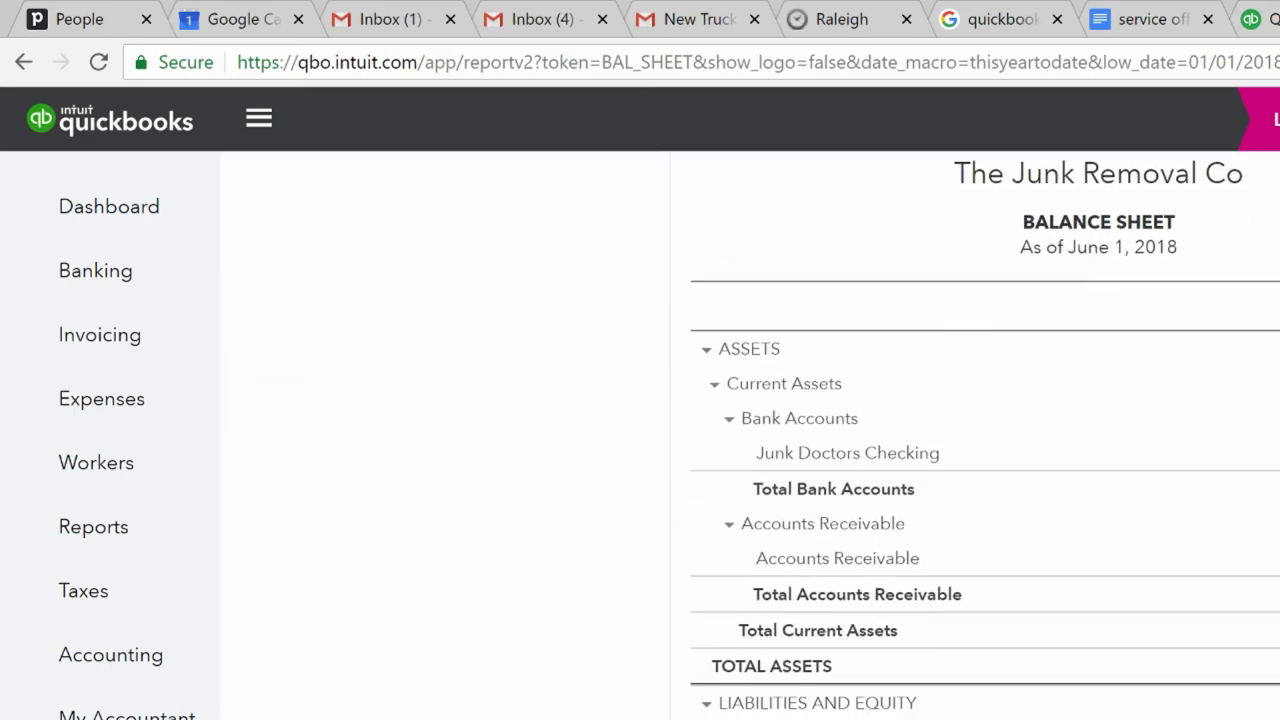
pyautogui.scroll(2, 750, 430)
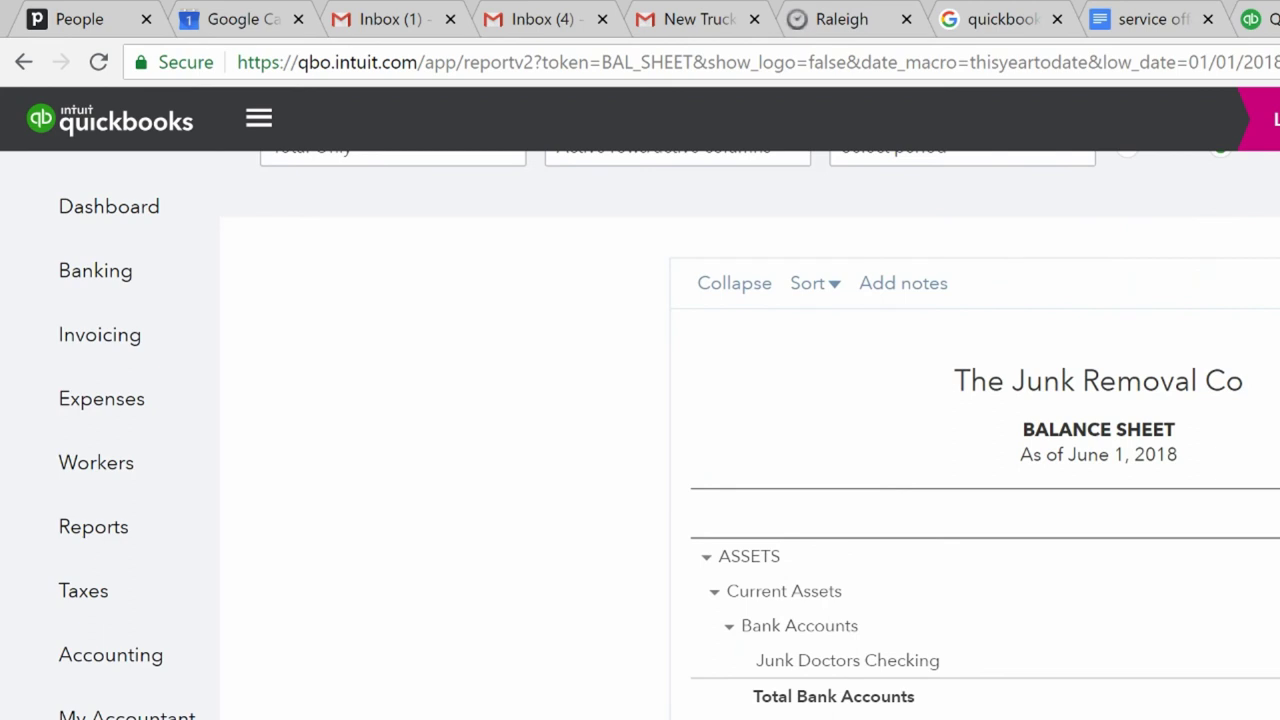
pyautogui.scroll(-3, 750, 430)
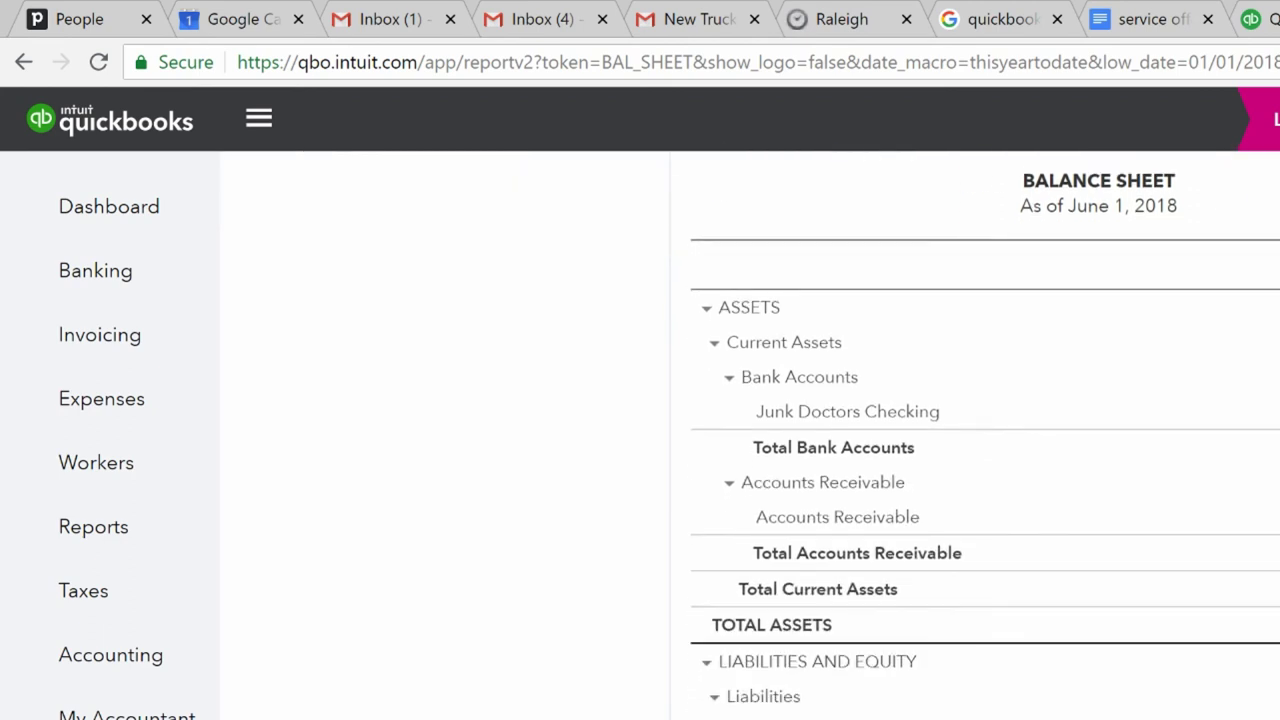
pyautogui.scroll(4, 750, 430)
pyautogui.scroll(2, 640, 430)
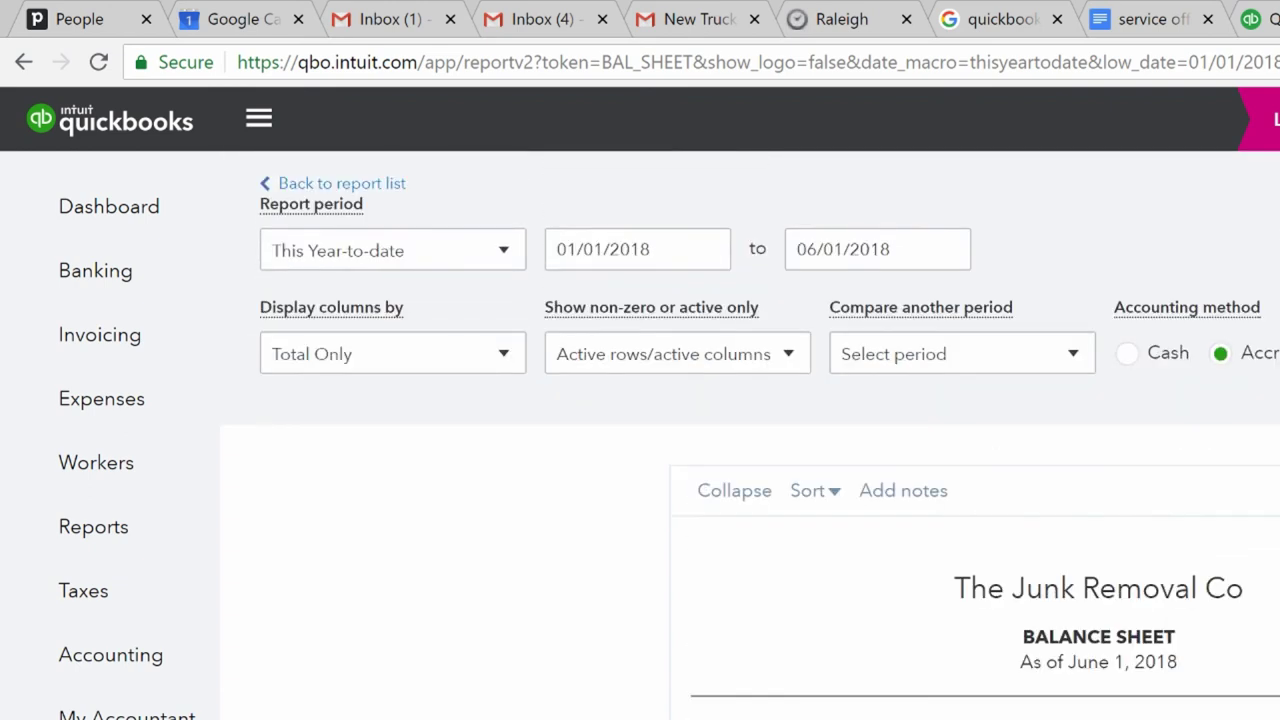
pyautogui.click(372, 184)
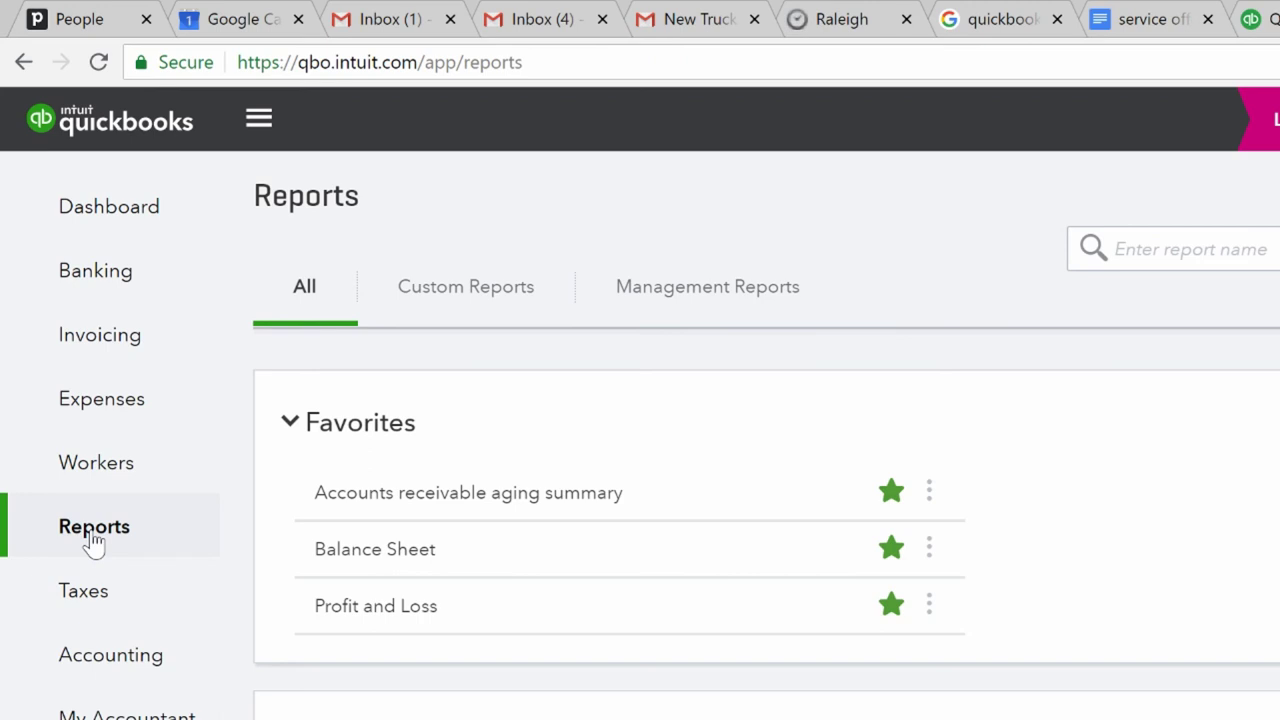
# - Bring up the A/R Aging Detail report as of June 1, 2018, then start a new invoice
pyautogui.click(116, 236)
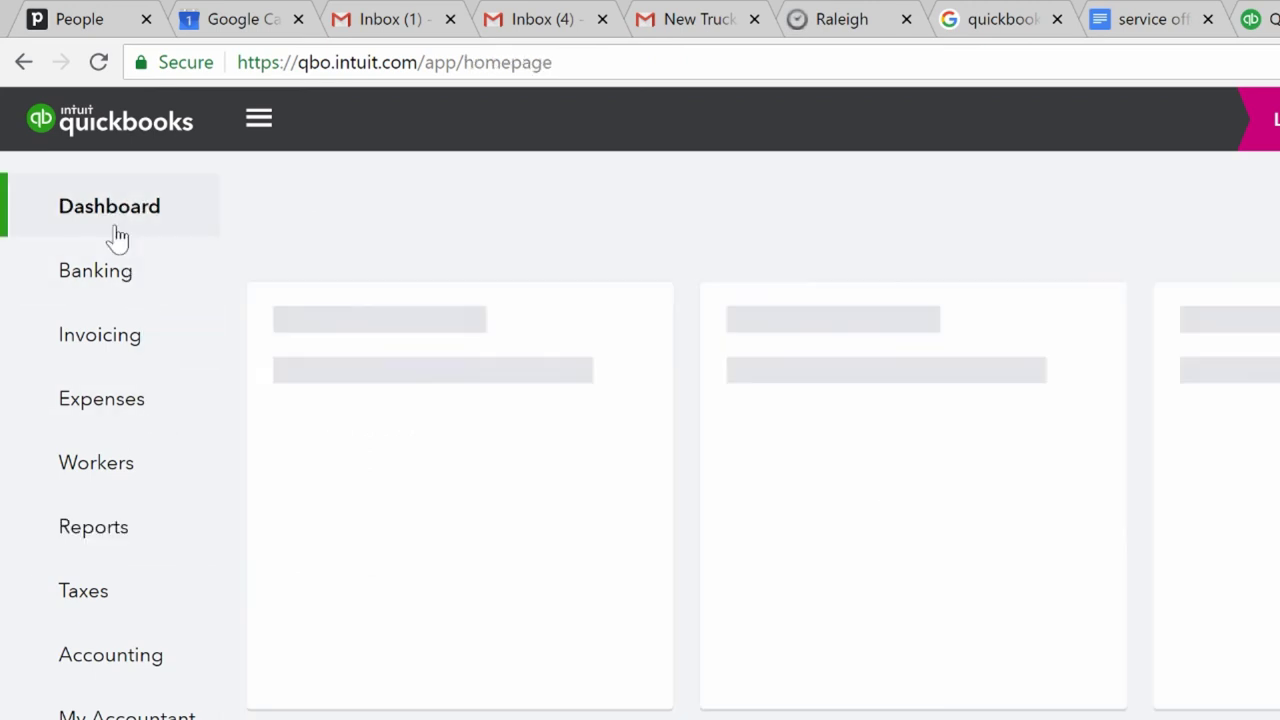
pyautogui.click(115, 535)
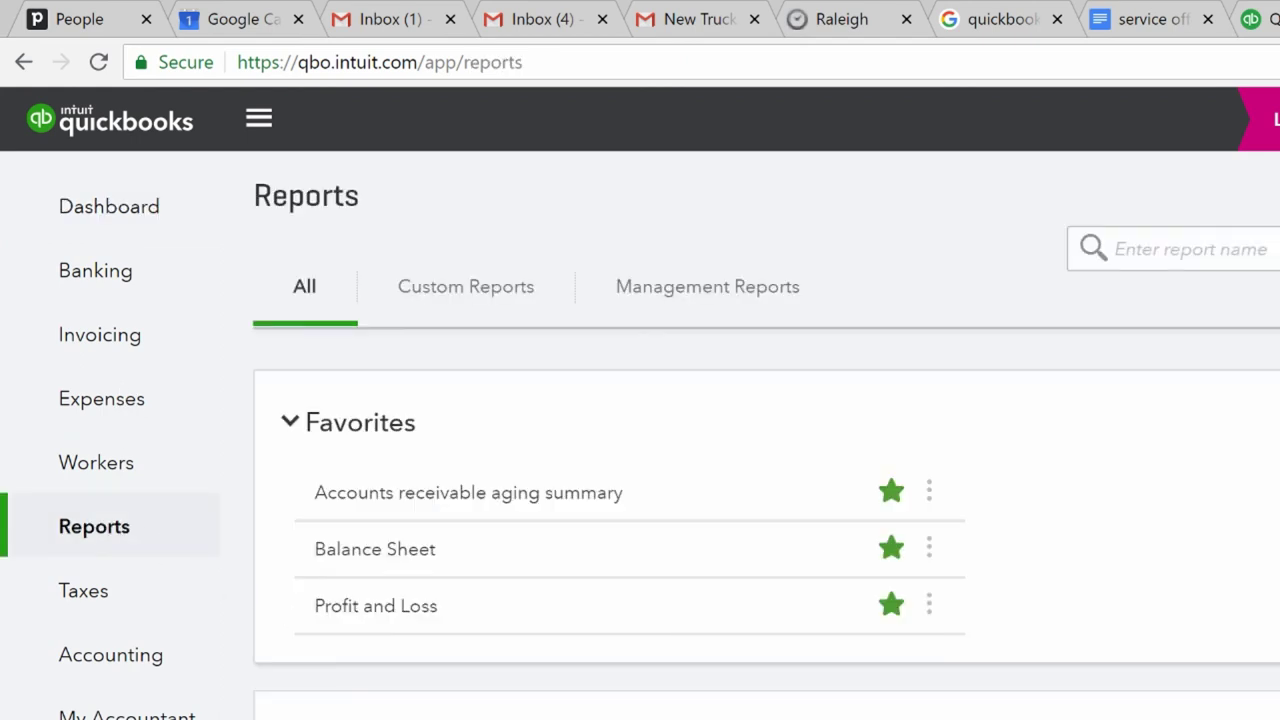
pyautogui.scroll(-2, 766, 526)
pyautogui.scroll(1, 766, 526)
pyautogui.scroll(-3, 766, 526)
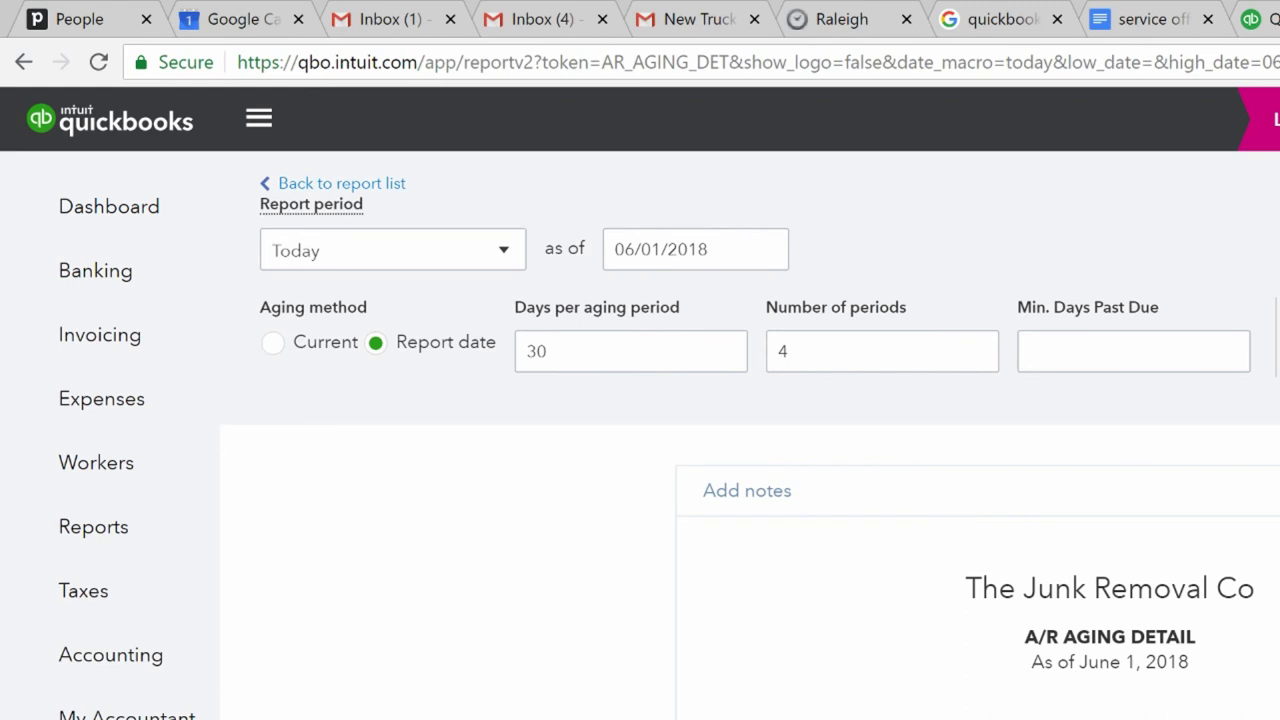
pyautogui.click(1276, 118)
pyautogui.doubleClick(900, 305)
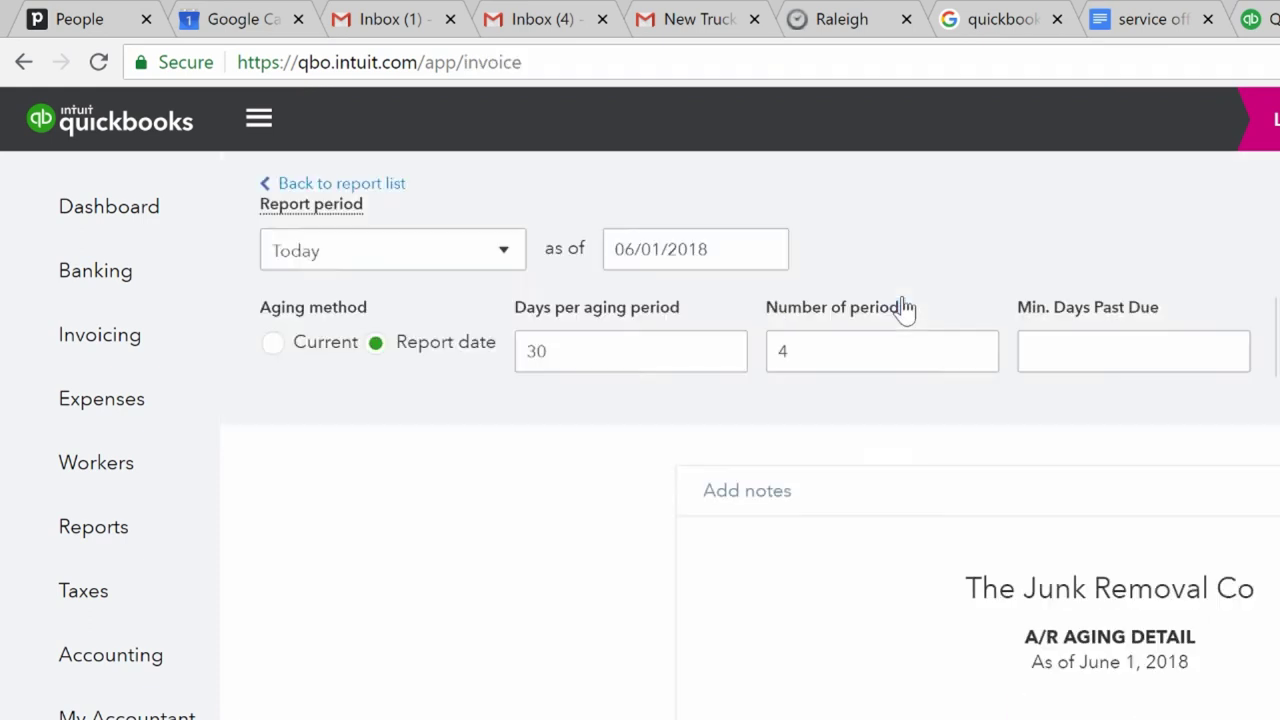
# - Choose the existing customer and set the invoice date back to 04/01/2018
pyautogui.write('joe sch')
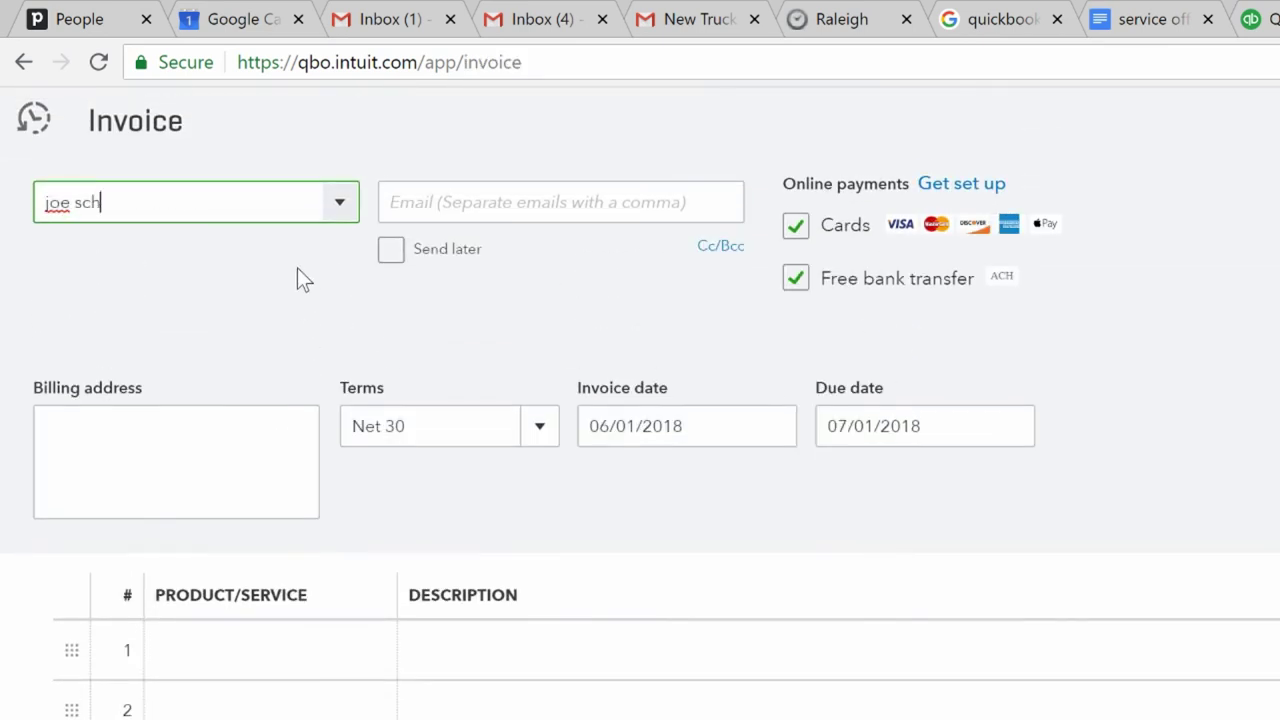
pyautogui.click(247, 320)
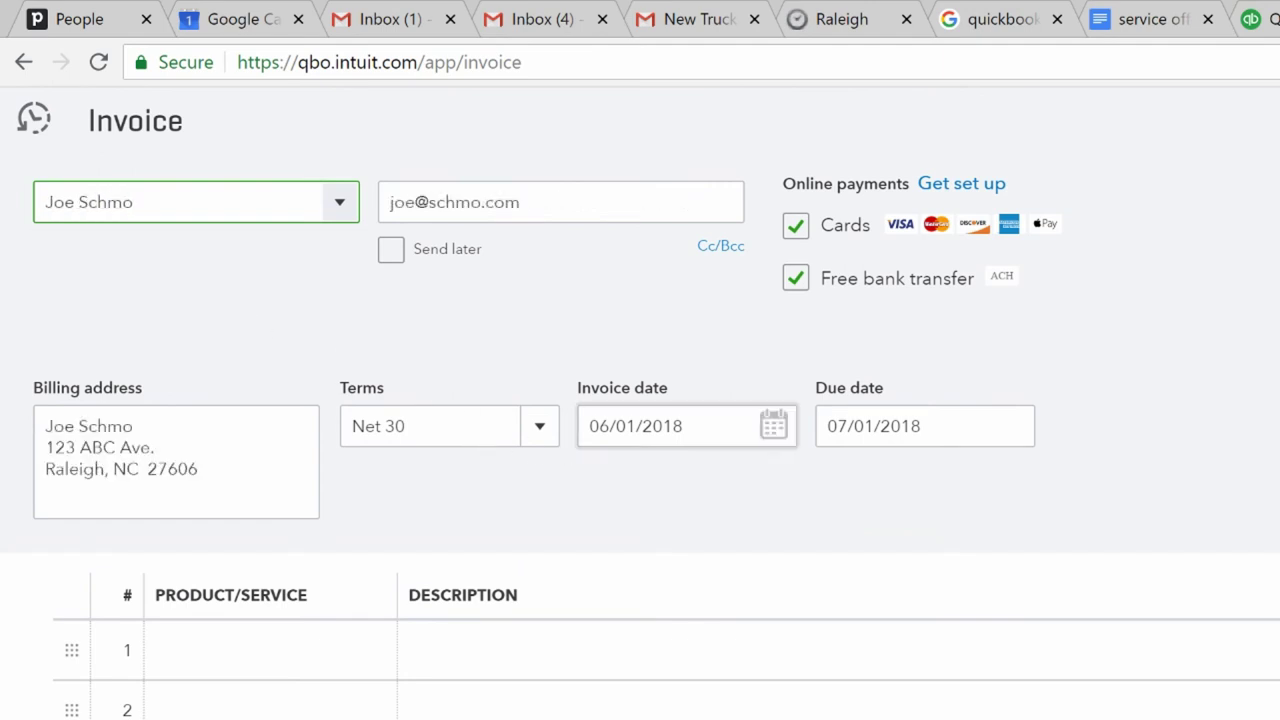
pyautogui.click(775, 428)
pyautogui.click(605, 493)
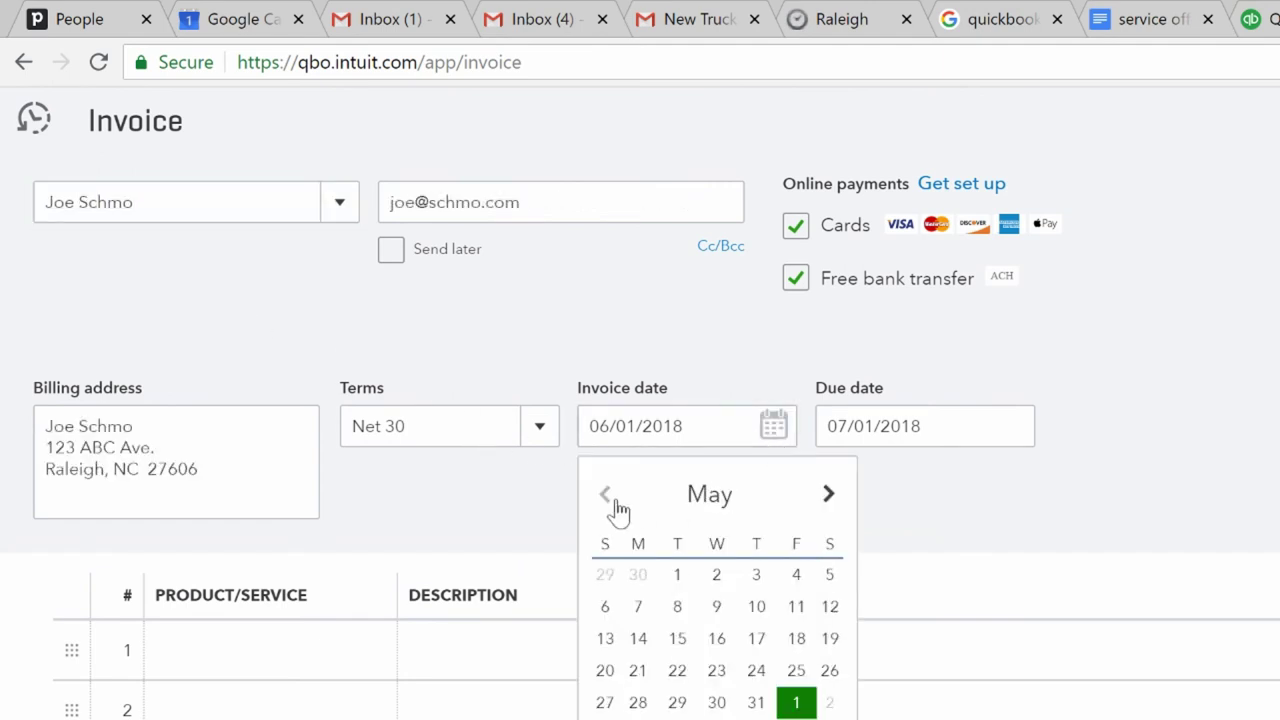
pyautogui.click(605, 493)
pyautogui.click(605, 575)
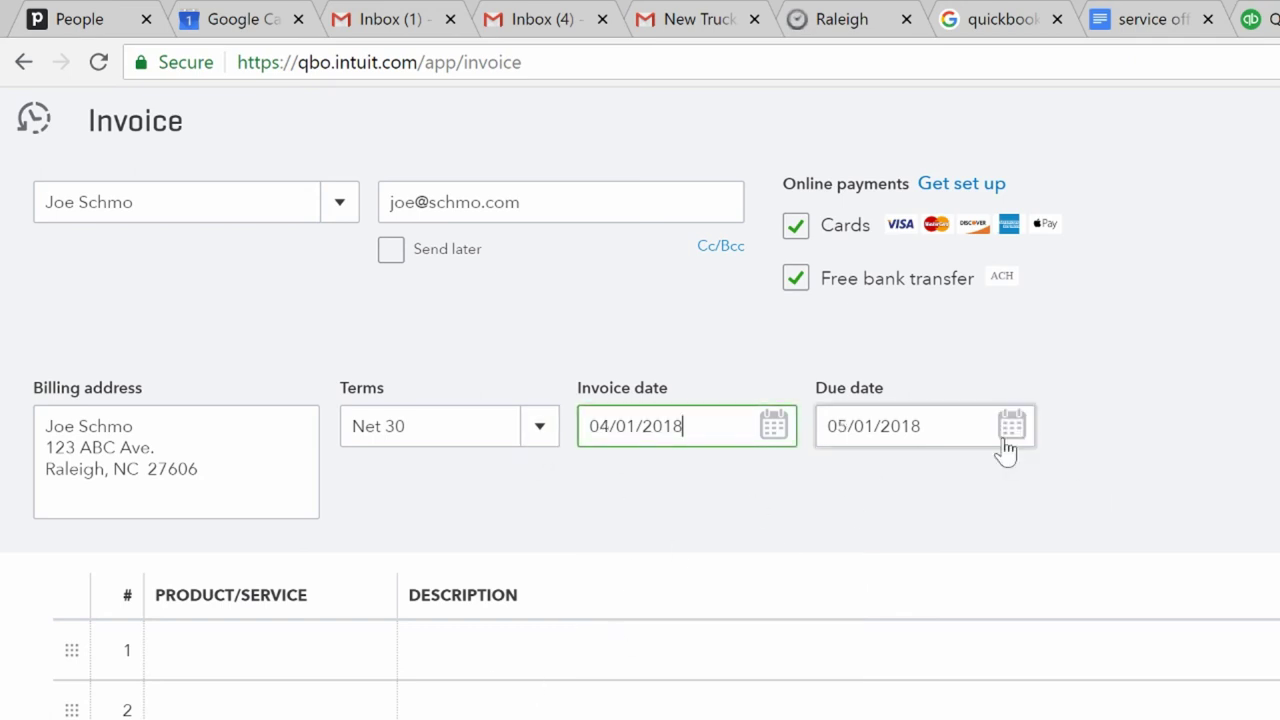
# - Add Junk Removal as the first line item and save the invoice
pyautogui.click(314, 658)
pyautogui.write('junk')
pyautogui.press('Tab')
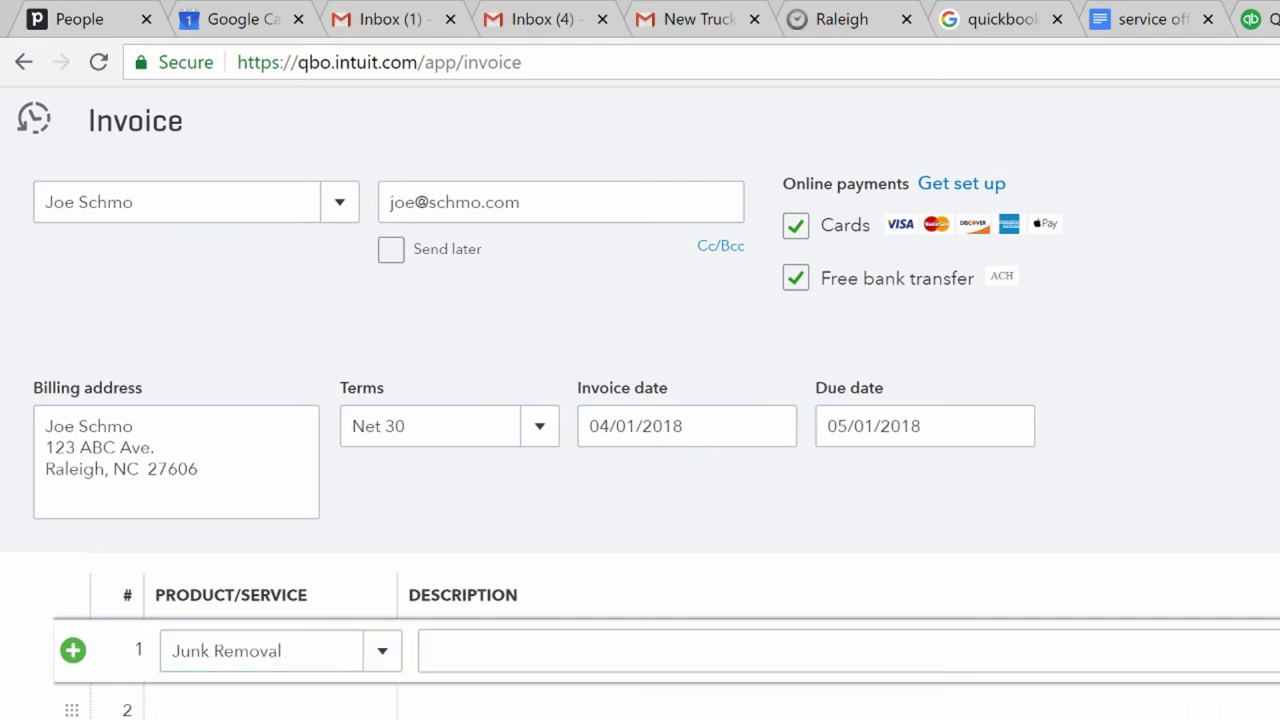
pyautogui.press('Escape')
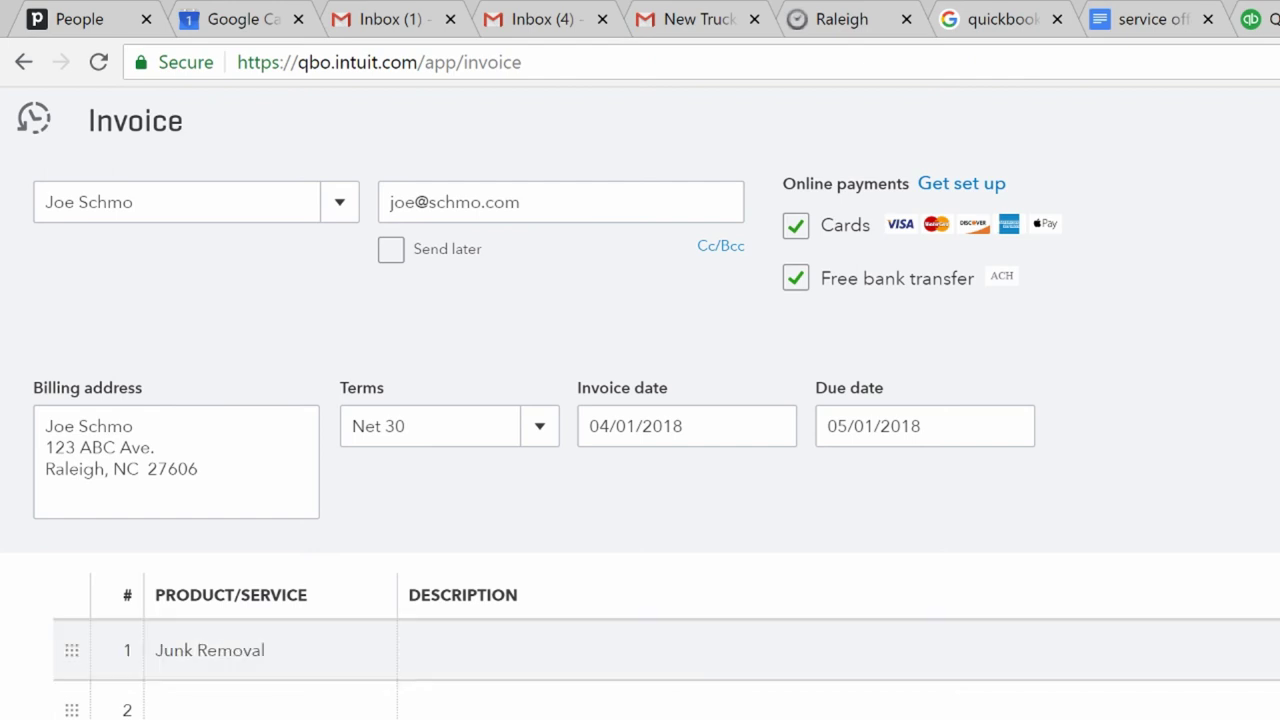
pyautogui.hotkey('ctrl', 'alt', 's')
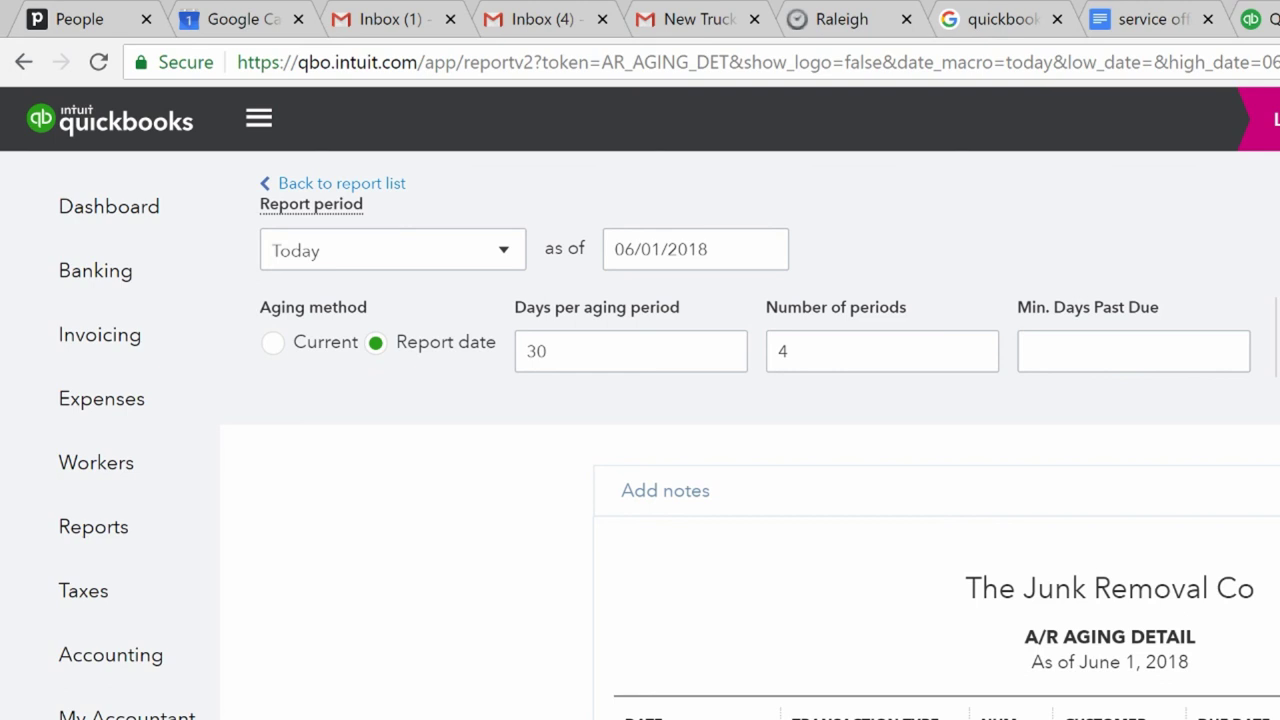
# - Start a blank expense from Banking paid from Junk Doctors Checking, reviewing the payment methods
pyautogui.click(104, 281)
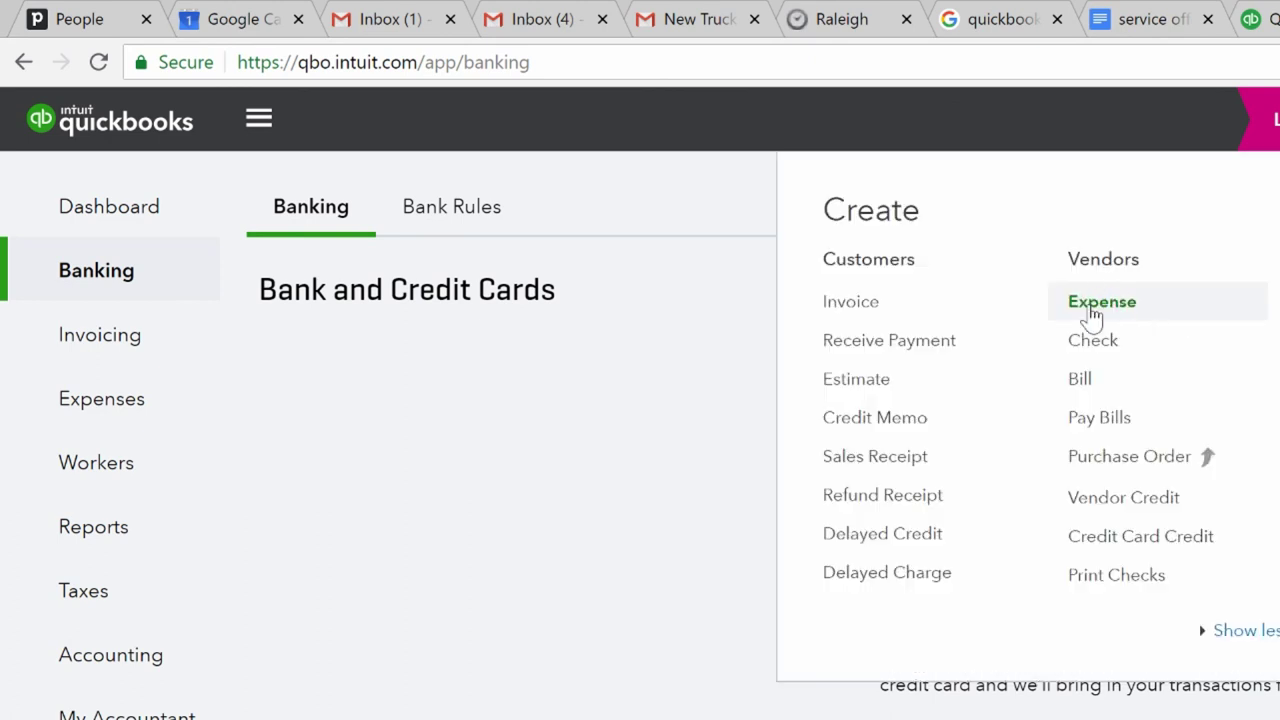
pyautogui.click(1093, 313)
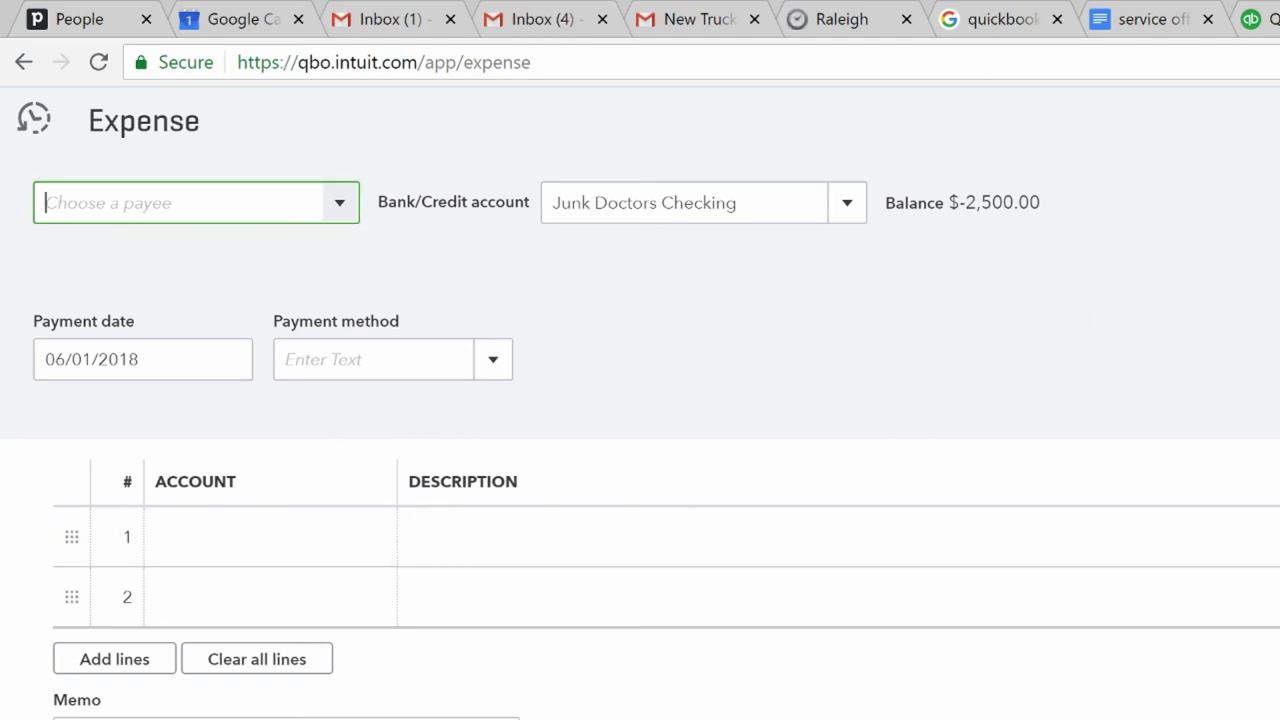
pyautogui.click(493, 368)
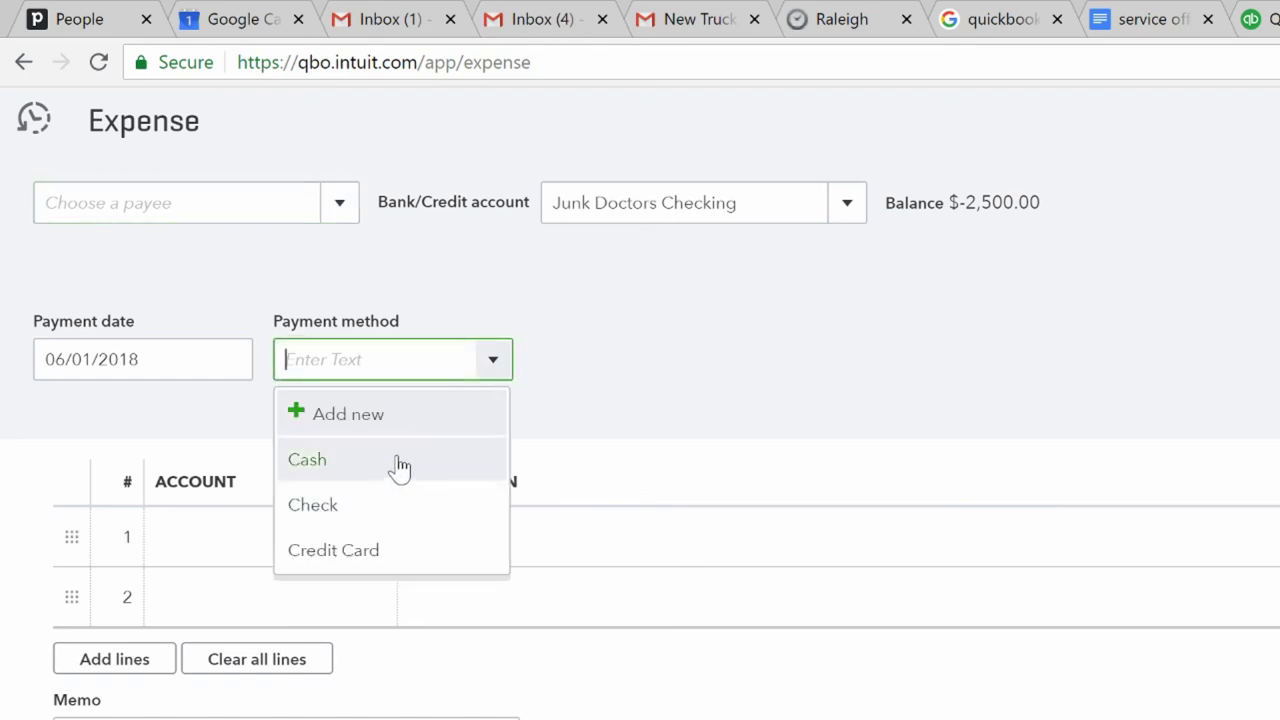
pyautogui.click(737, 367)
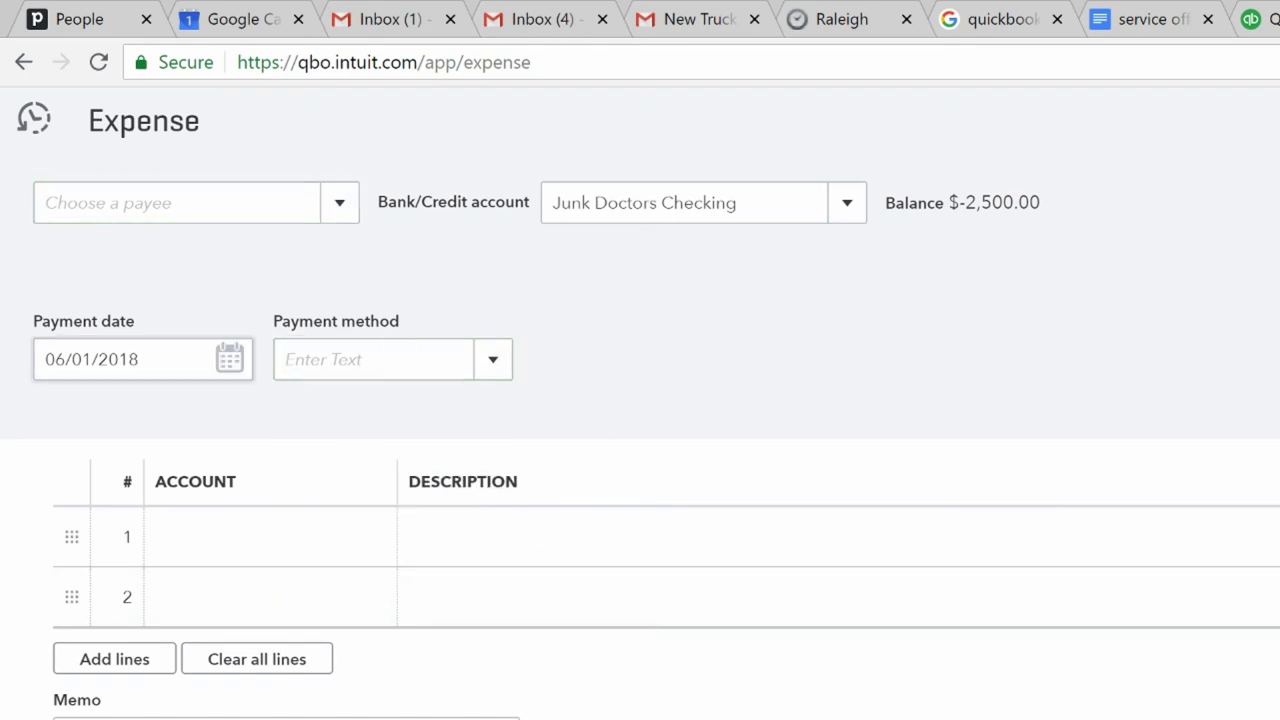